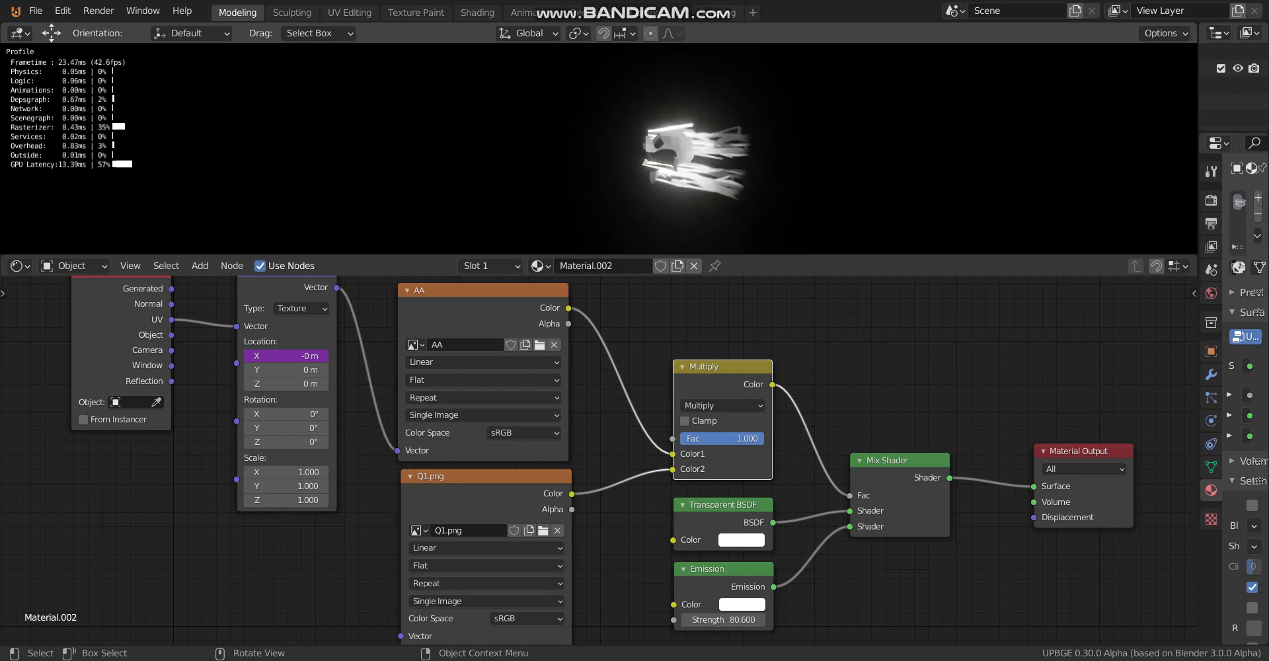
Step: Stop the running game preview and start a new General file without saving the current one
key(Escape)
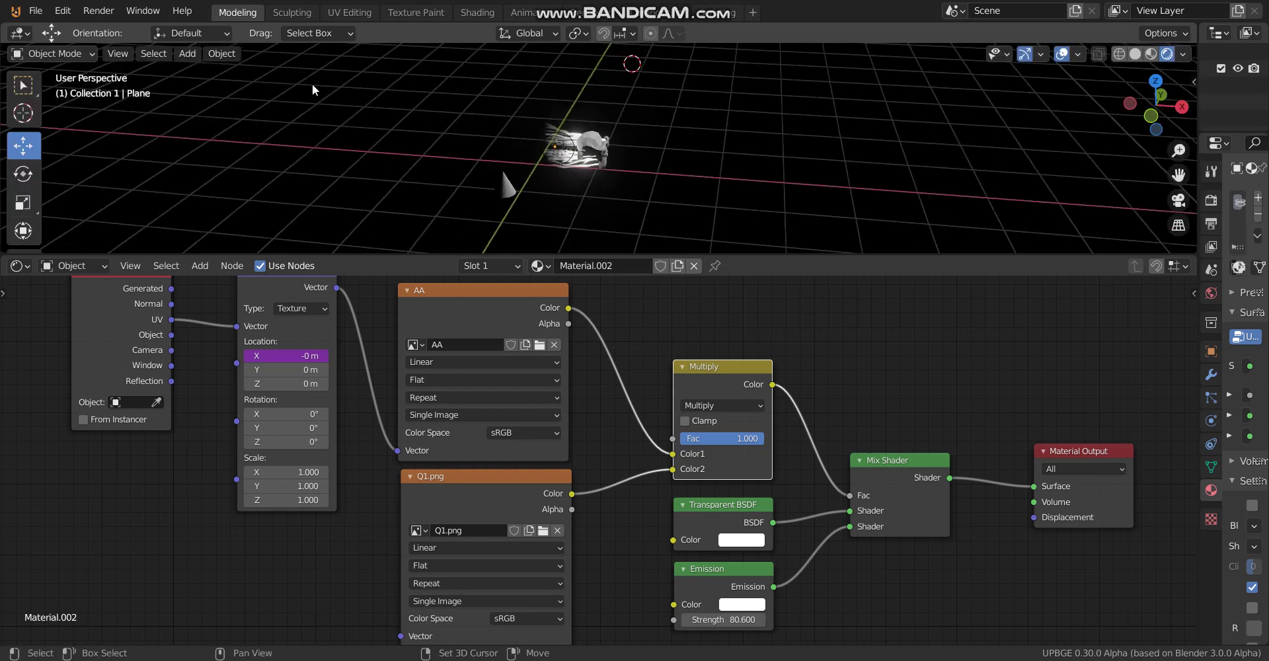
click(15, 11)
click(38, 27)
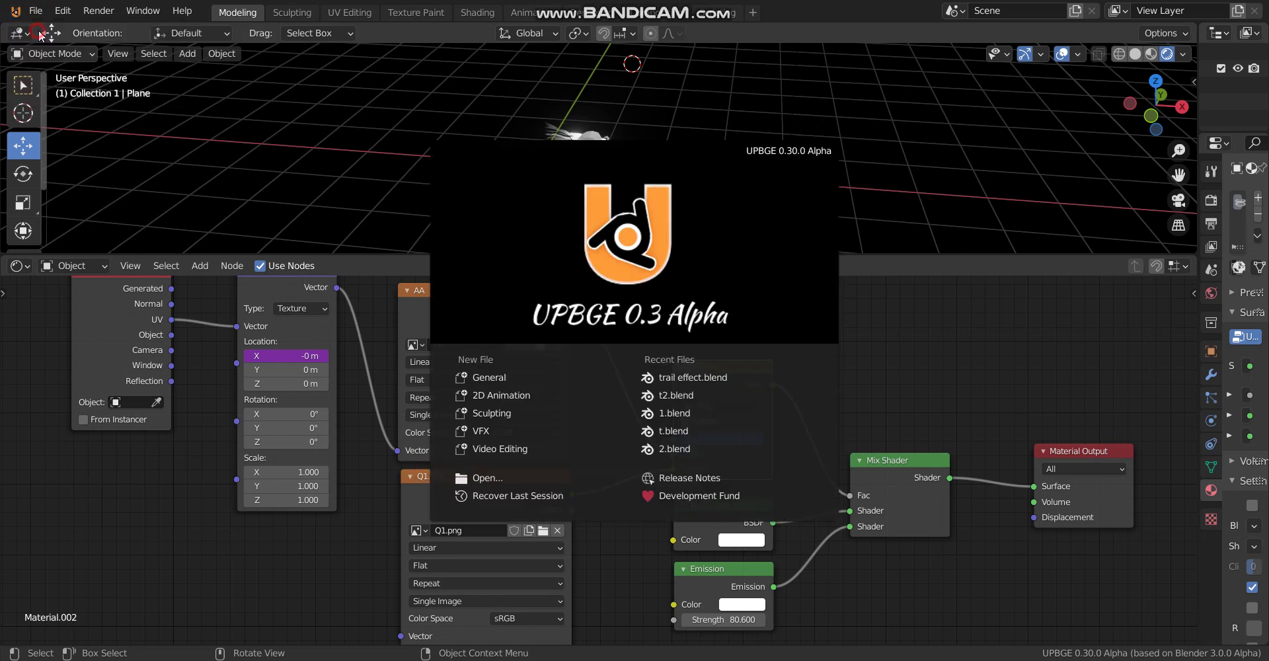
click(481, 378)
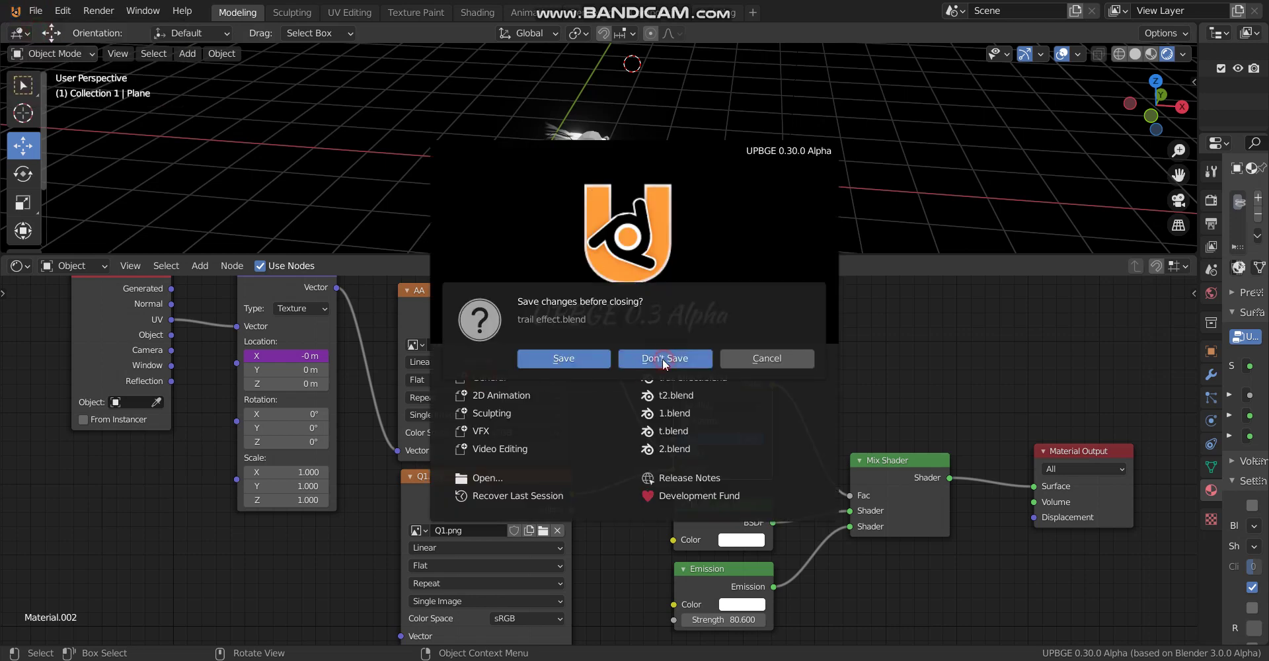
click(663, 359)
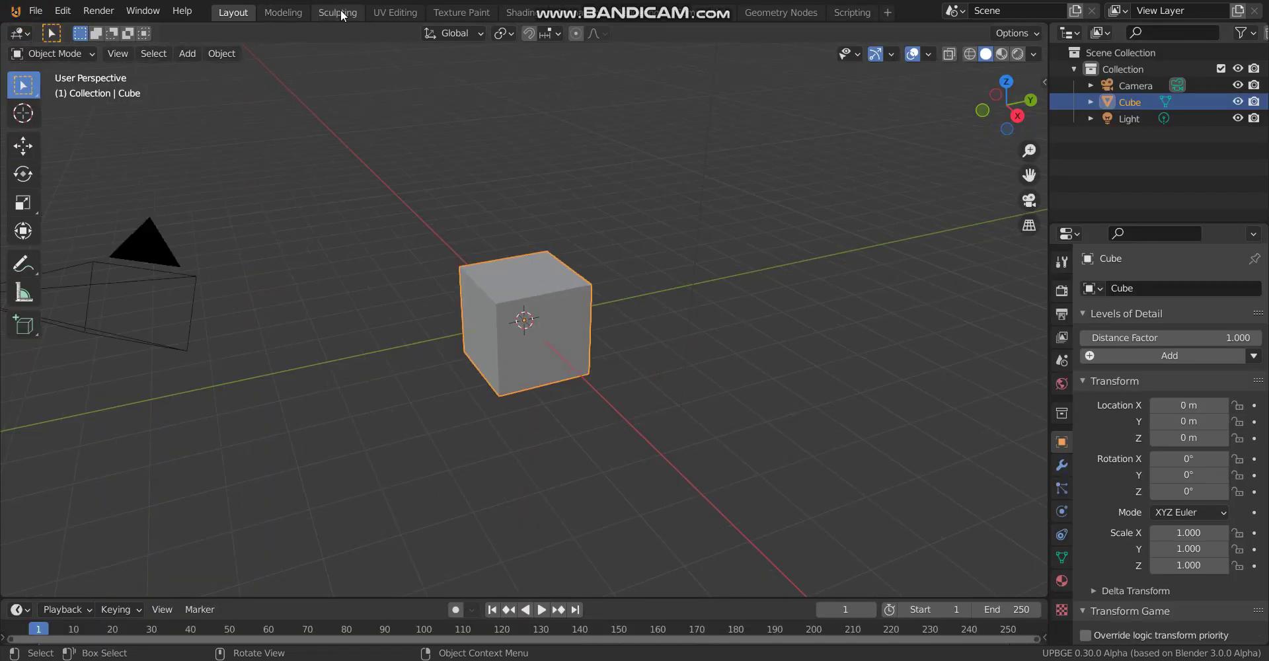
Step: Switch to the UV Editing workspace, put the cube in Object Mode and change the UV editor to an Image Editor
click(395, 12)
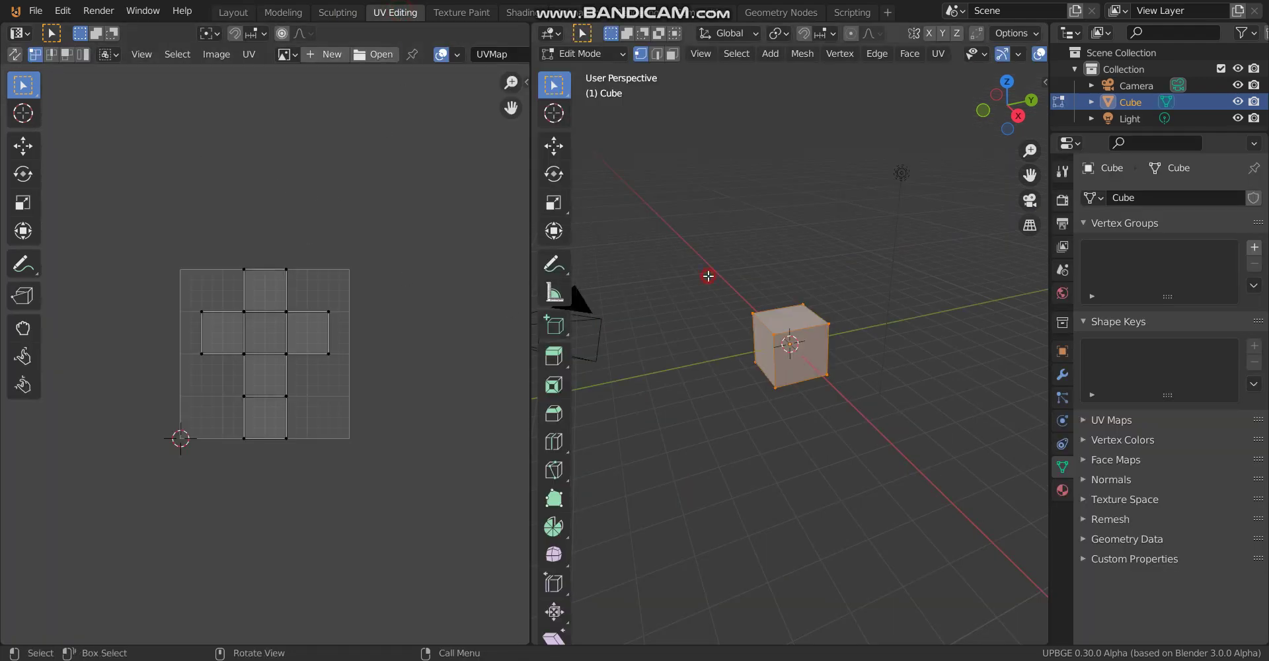
key(Tab)
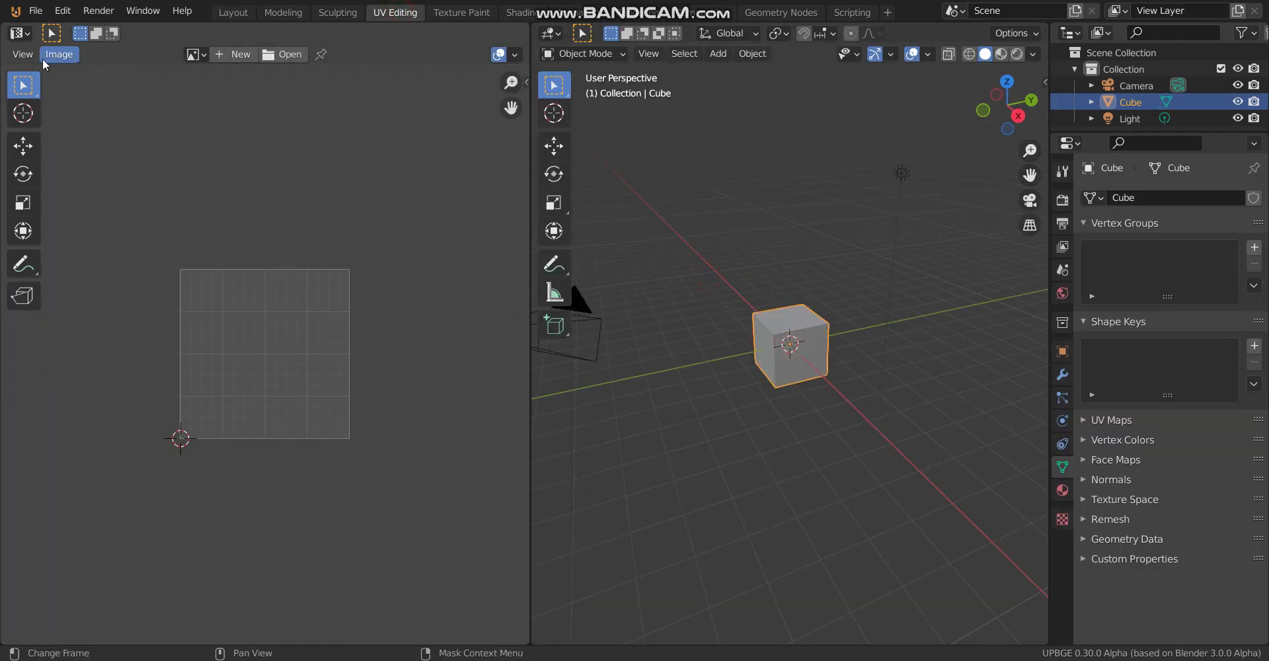
click(20, 33)
click(41, 97)
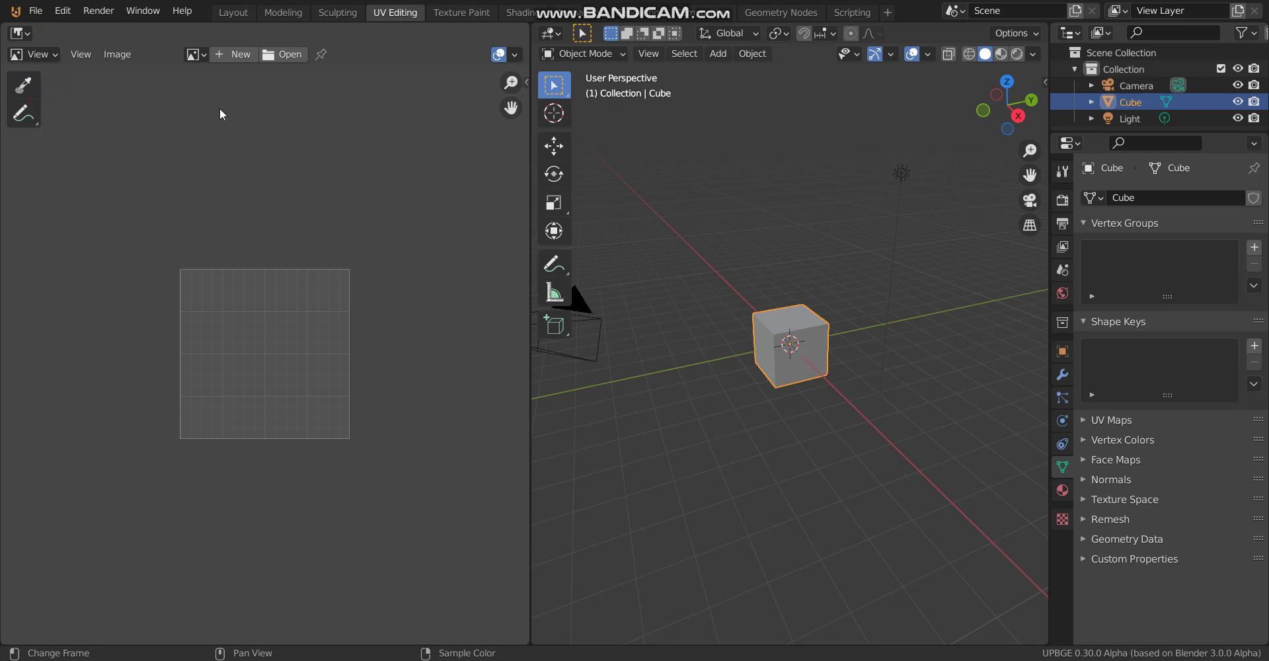
Step: Create a blank black 1024 × 1024 px image named "seamless" and slightly widen the image editor
click(245, 55)
click(268, 82)
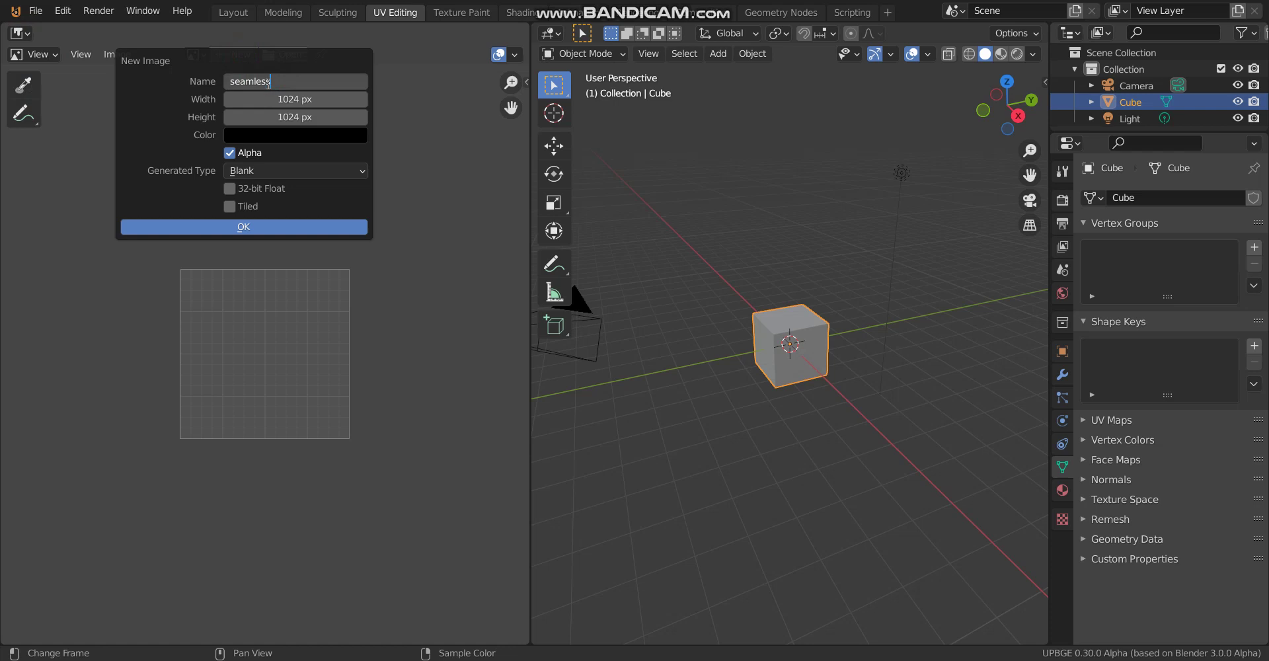
click(292, 226)
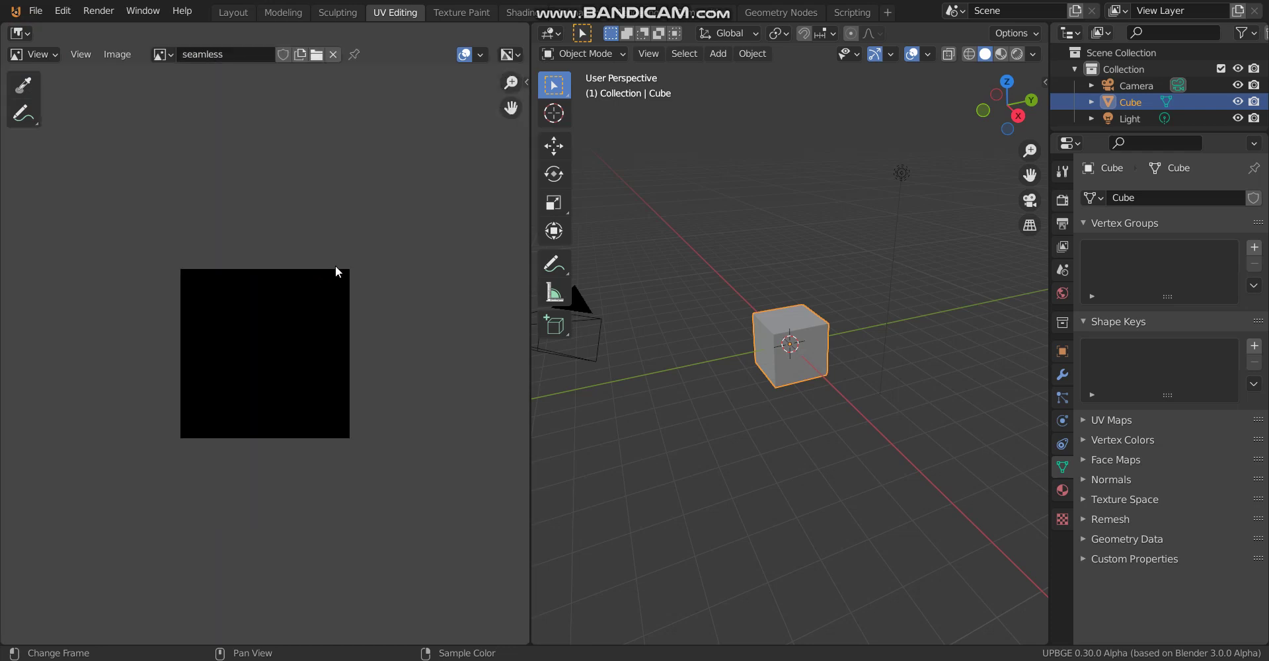
middle_drag(335, 266, 357, 257)
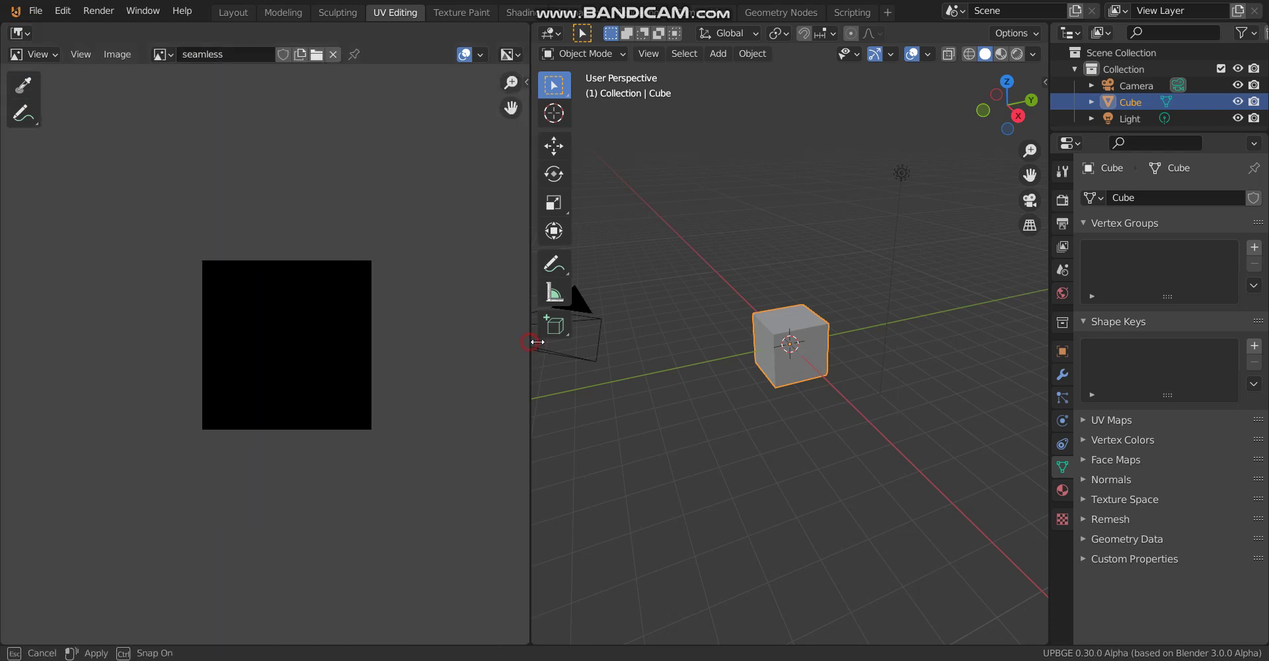
drag(531, 339, 556, 340)
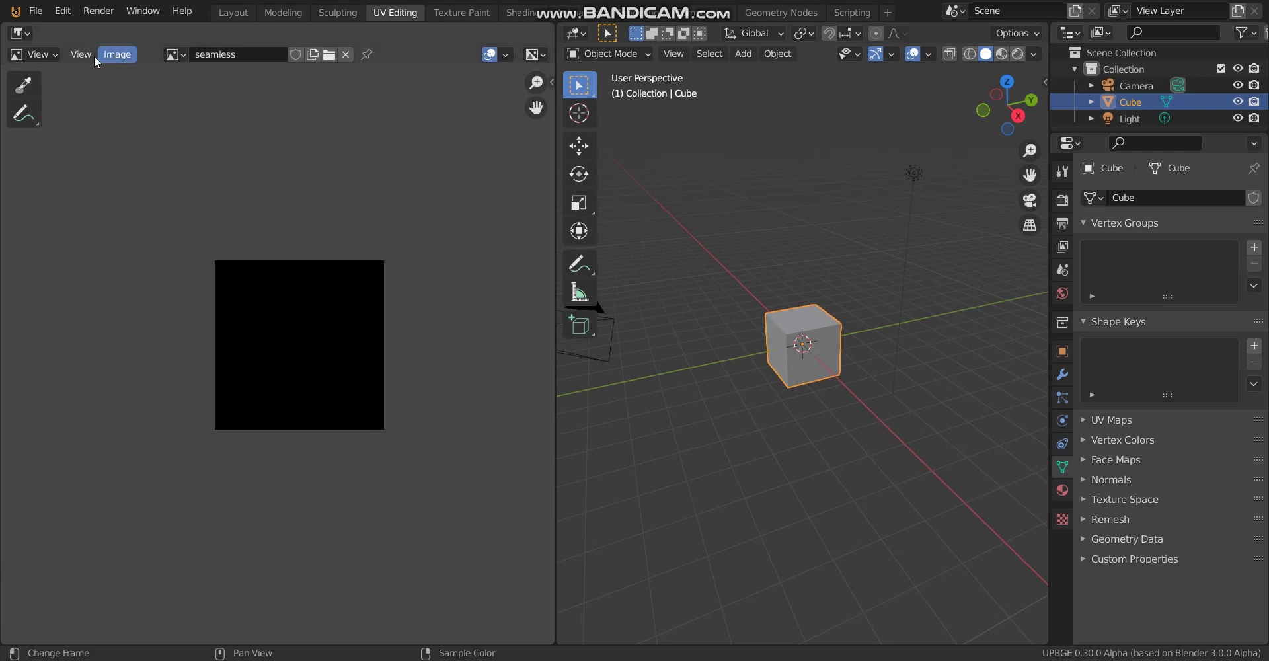
Step: Switch the image editor to Paint mode and activate the Draw brush
click(35, 54)
click(40, 90)
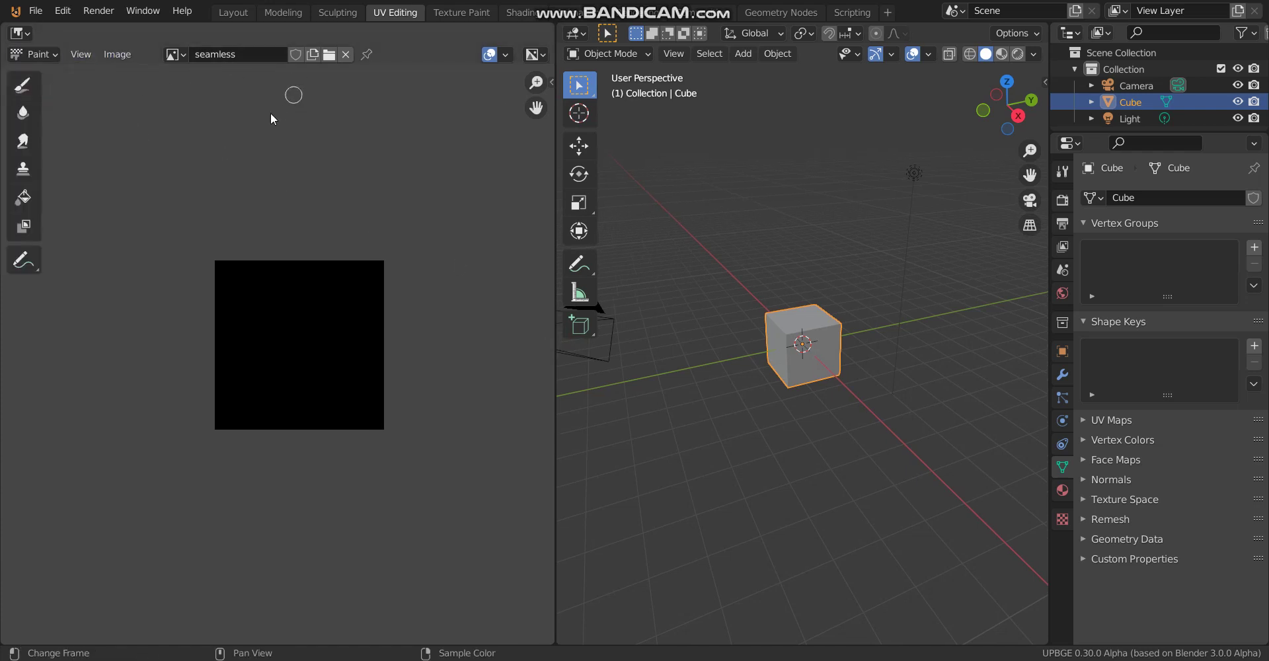
click(39, 90)
Step: Enable X tiling for the brush and paint white wavy lines horizontally across the seamless image
scroll(414, 33, down, 5)
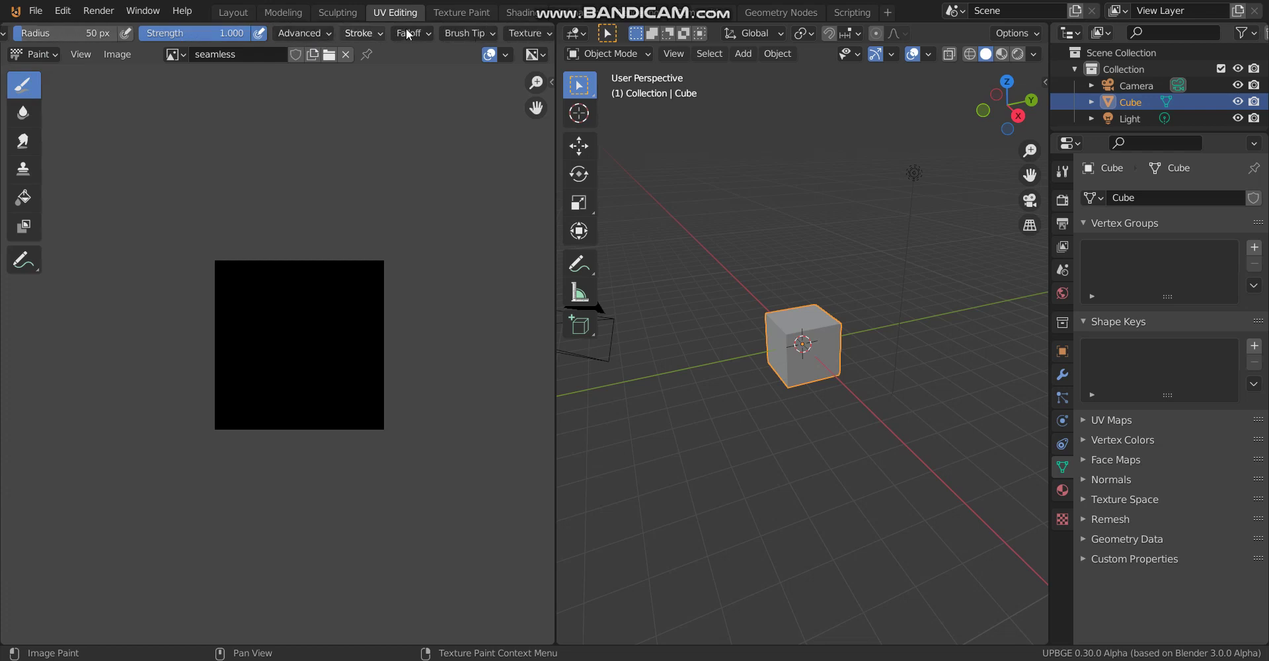
click(529, 33)
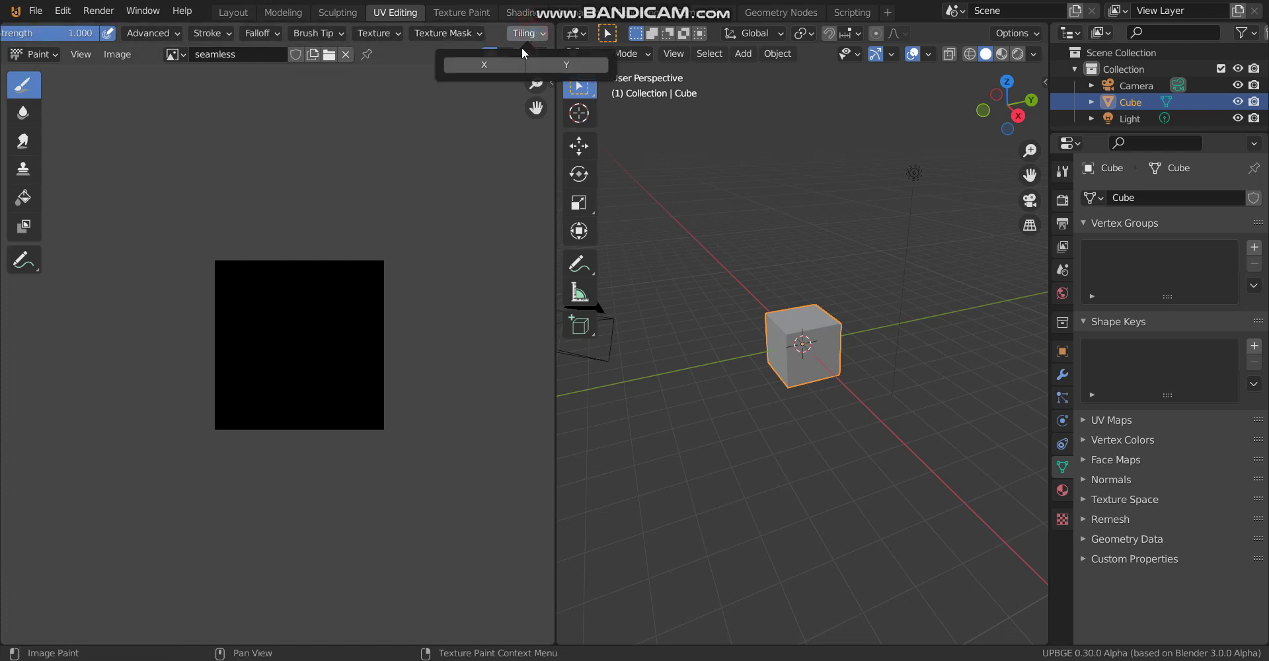
click(516, 60)
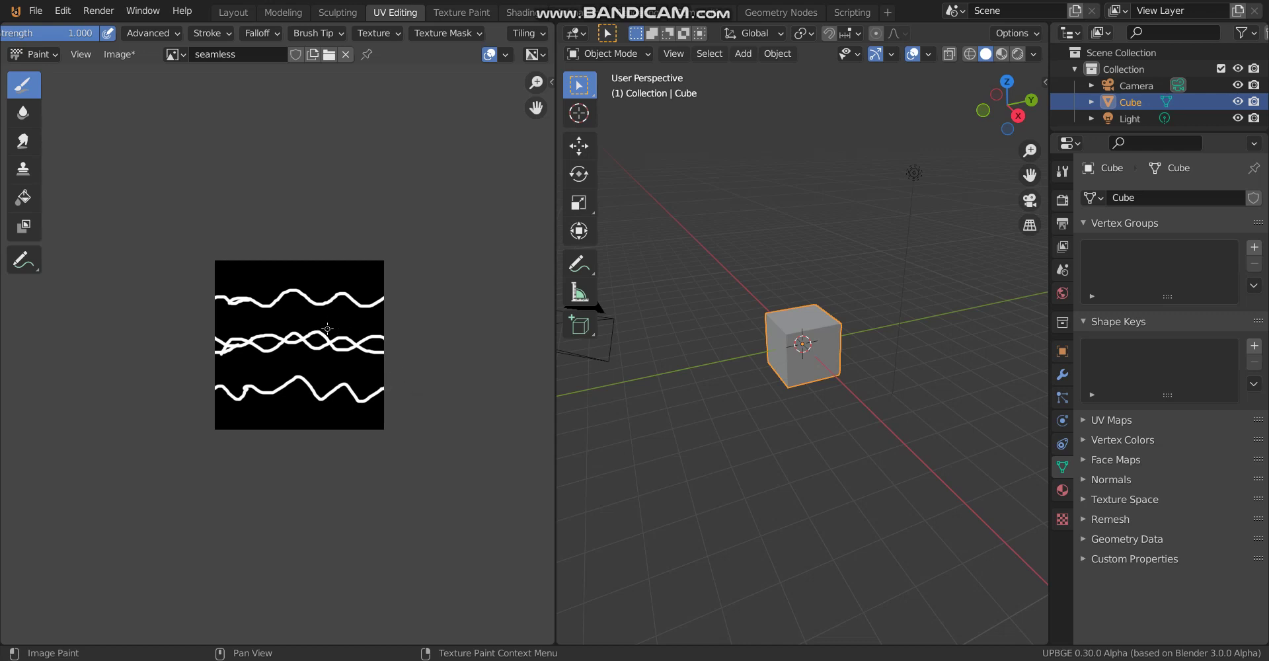
Step: Create a second blank black 1024 × 1024 px image named "mask"
scroll(327, 328, up, 1)
click(312, 55)
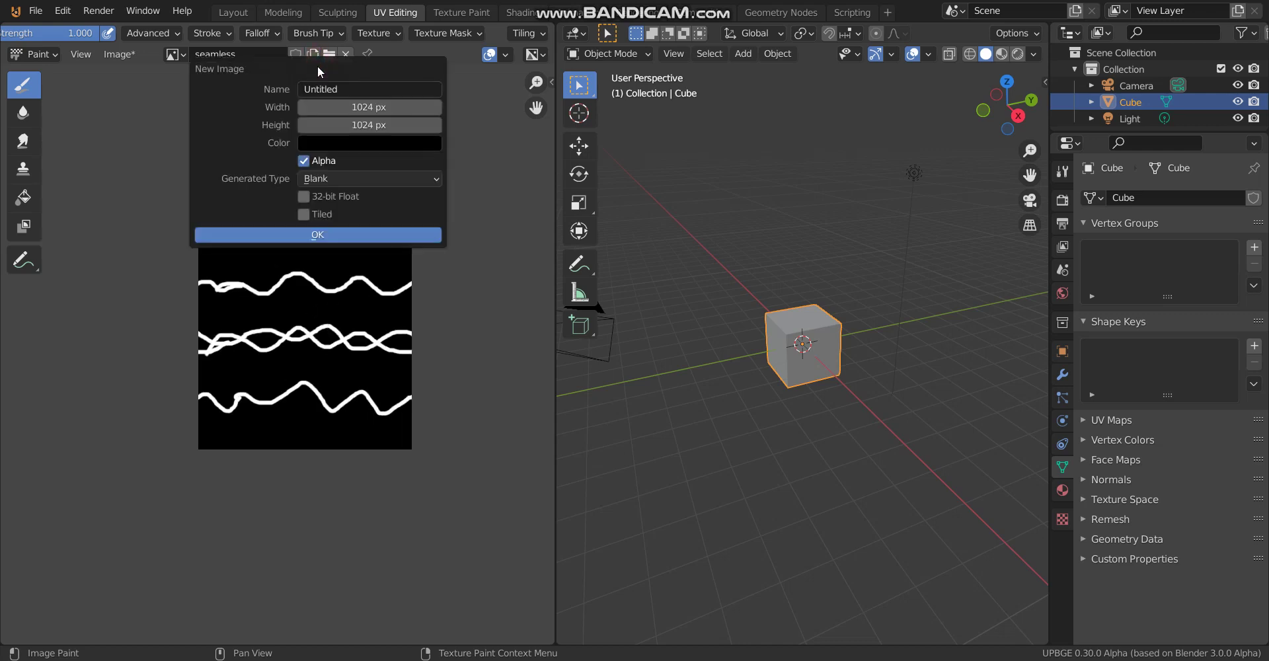
click(345, 90)
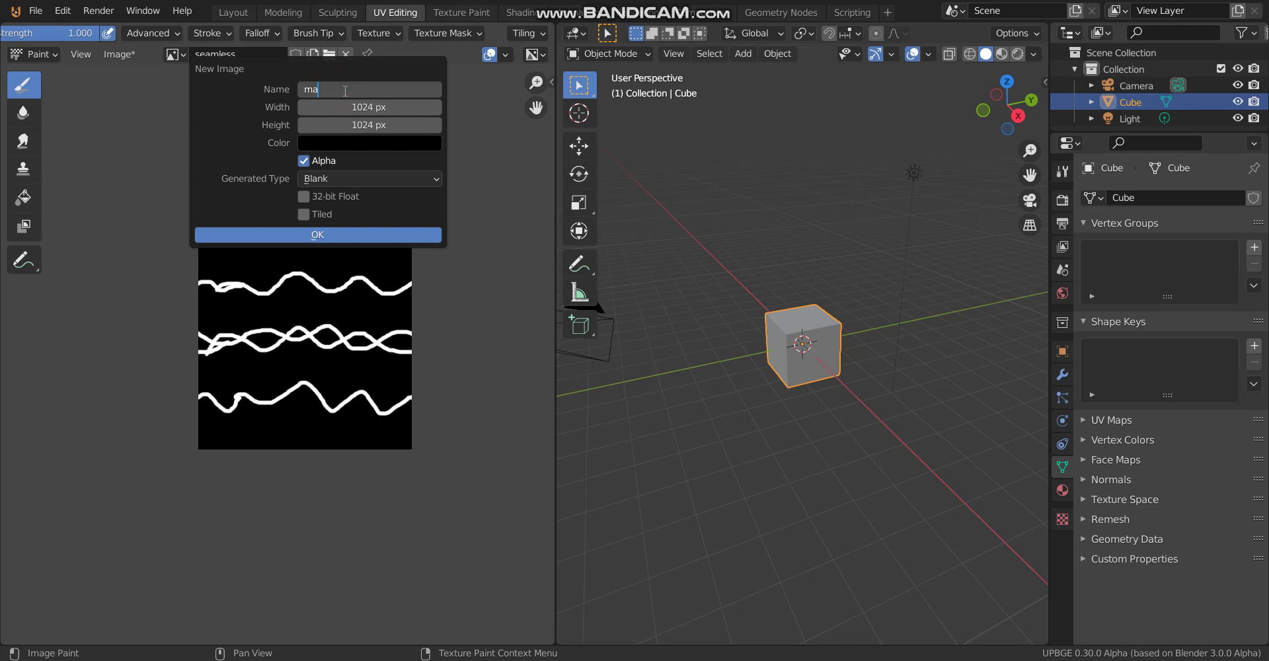
click(357, 235)
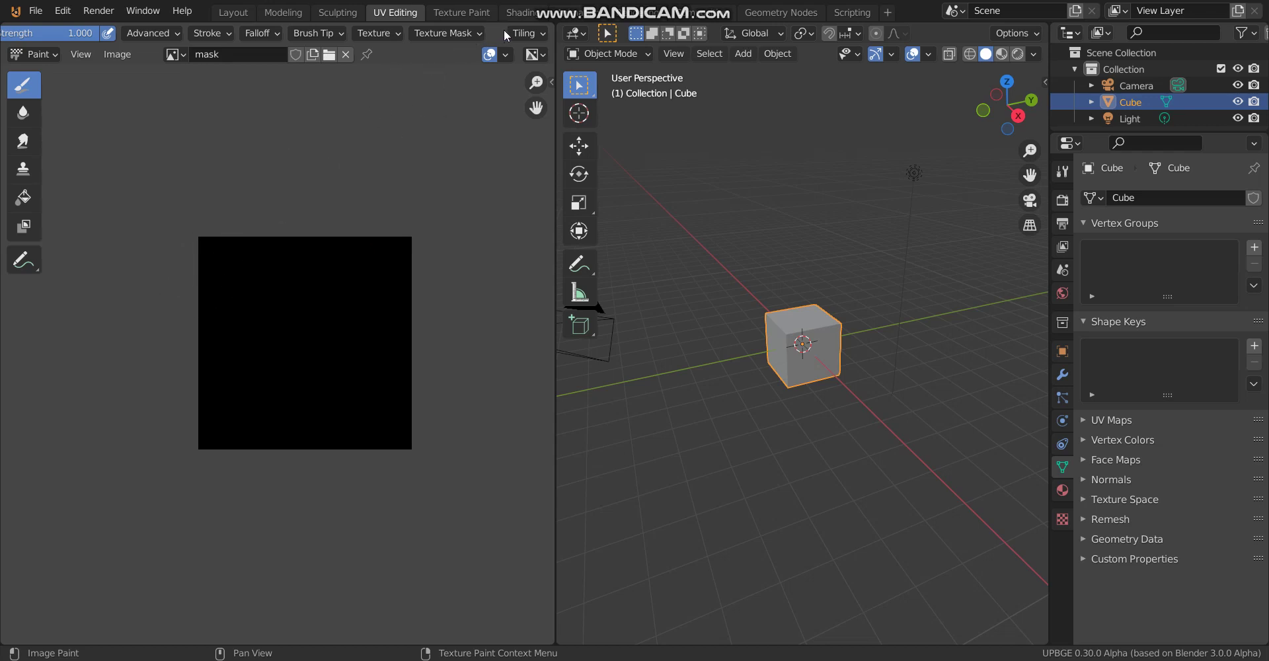
Step: Paint the left side of the mask image white and fade it rightward in gray with the brush strength set to 0.298
click(533, 35)
mouse_move(179, 260)
mouse_down()
mouse_move(206, 270)
mouse_move(222, 298)
mouse_move(220, 354)
mouse_move(167, 427)
mouse_move(244, 402)
mouse_move(261, 363)
mouse_move(253, 304)
mouse_move(198, 261)
mouse_up()
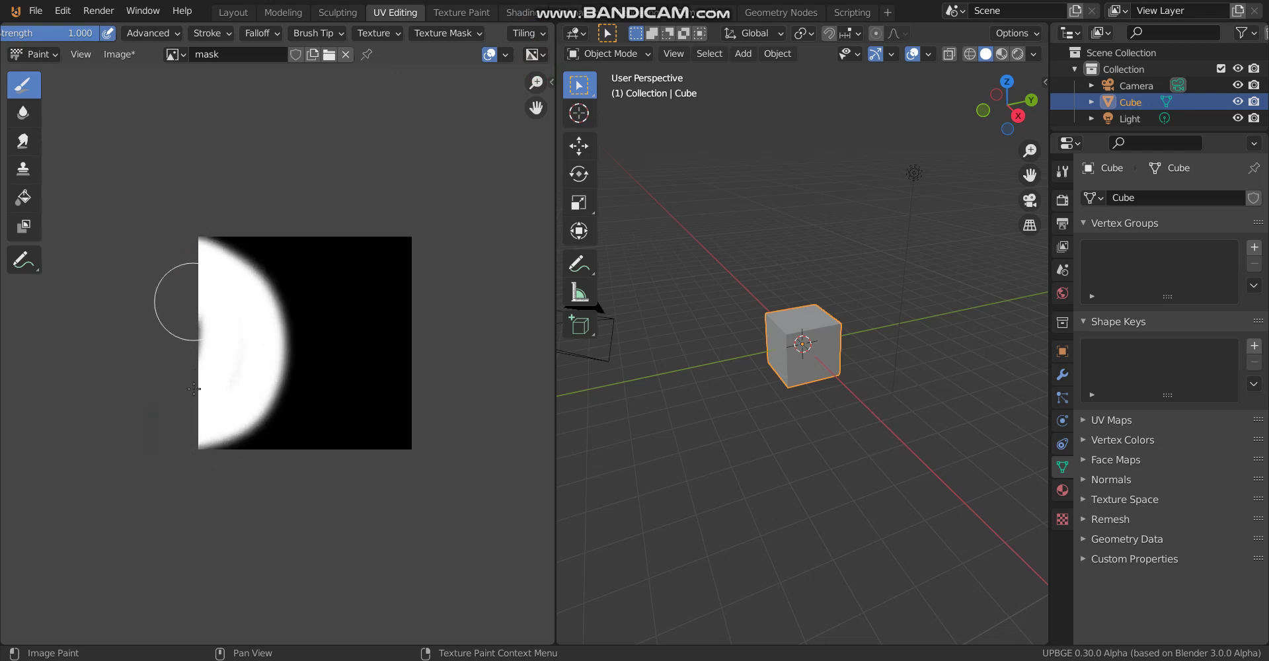
scroll(132, 33, left, 2)
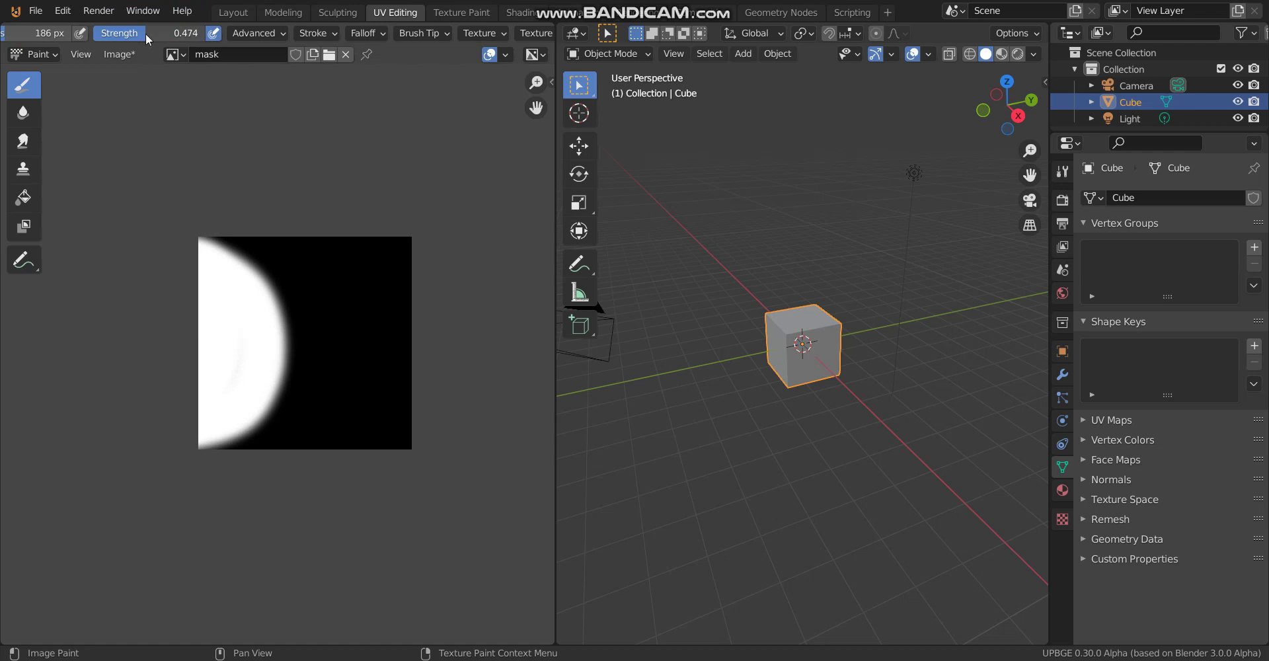
drag(146, 39, 126, 33)
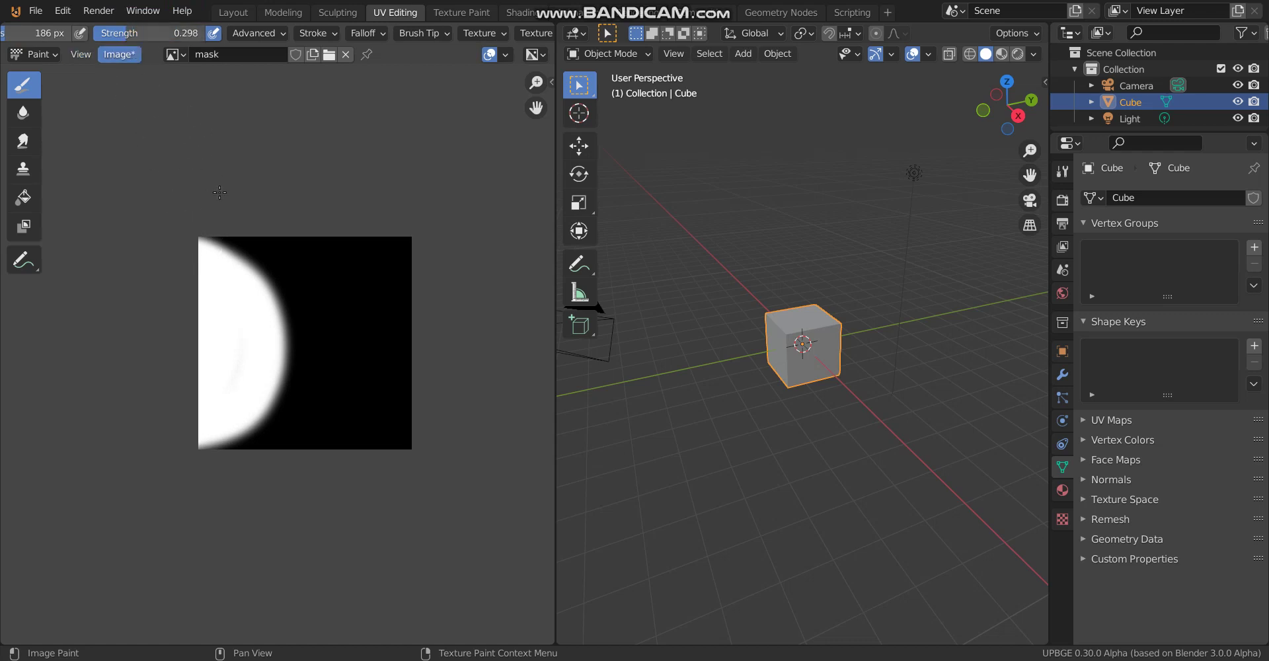
mouse_move(204, 212)
mouse_down()
mouse_move(287, 283)
mouse_move(288, 339)
mouse_move(275, 406)
mouse_move(219, 451)
mouse_move(300, 409)
mouse_move(315, 352)
mouse_move(290, 279)
mouse_move(251, 251)
mouse_move(196, 239)
mouse_move(279, 234)
mouse_move(325, 277)
mouse_move(344, 353)
mouse_move(341, 425)
mouse_move(295, 455)
mouse_up()
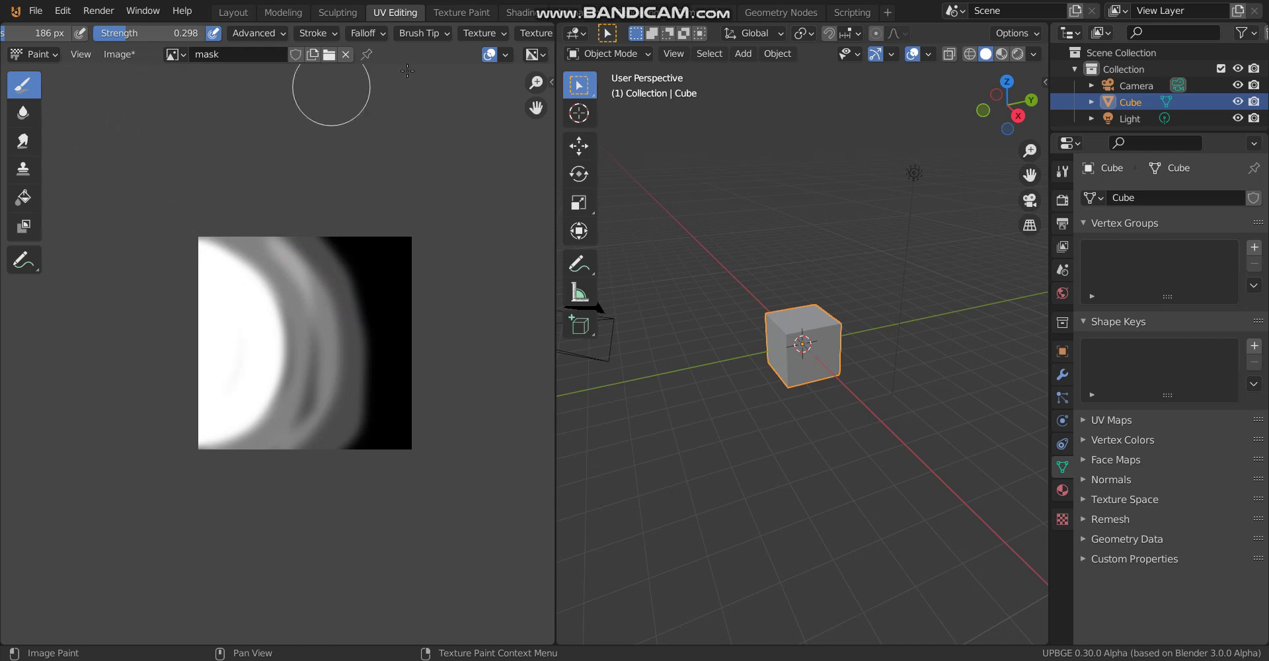
Step: Return to the Layout workspace and replace the default cube with a mesh plane
click(233, 12)
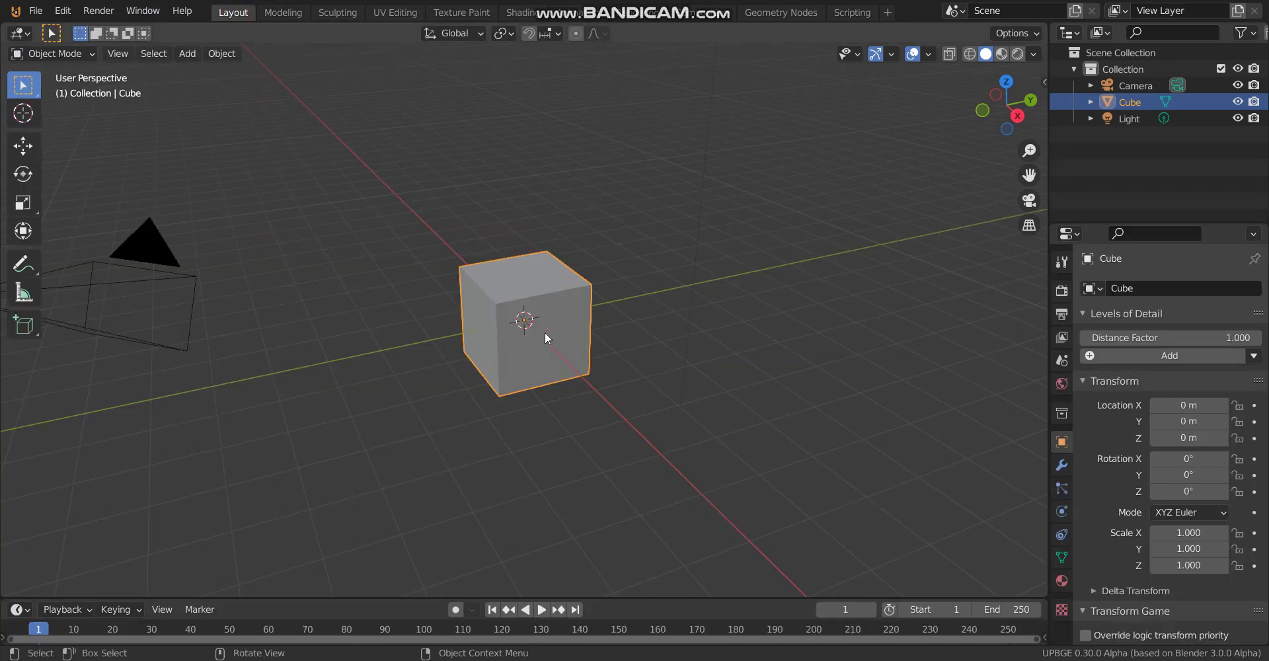
key(Delete)
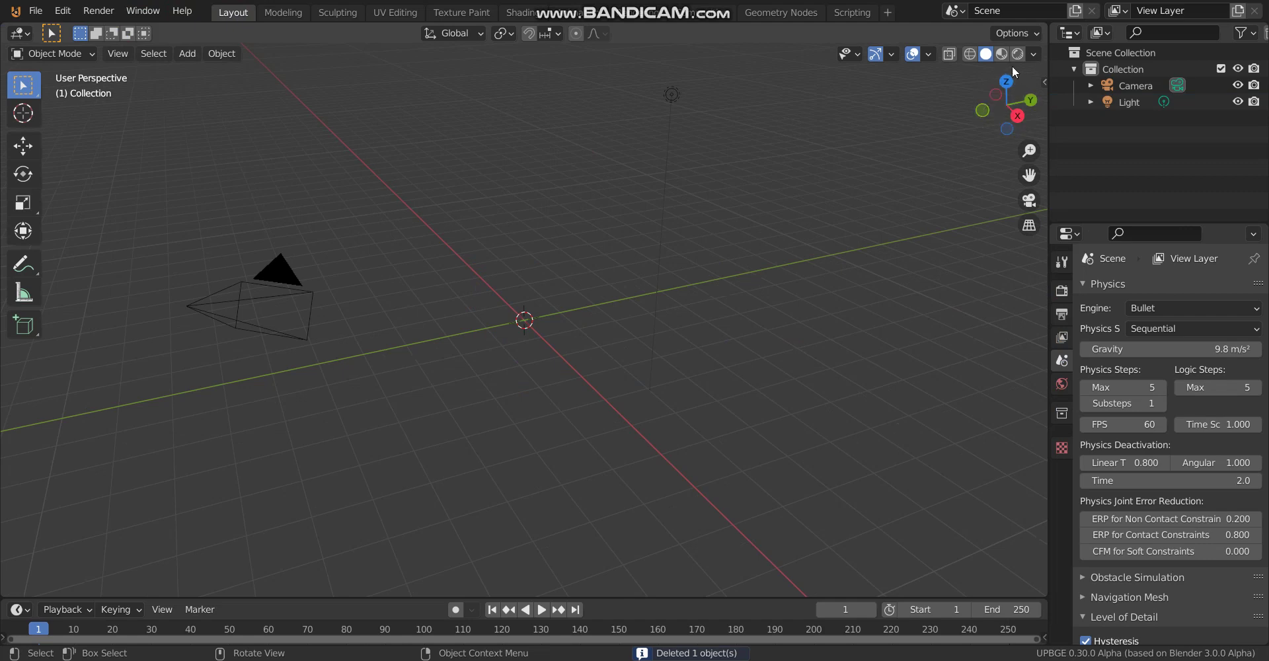
scroll(527, 290, down, 3)
key(shift+a)
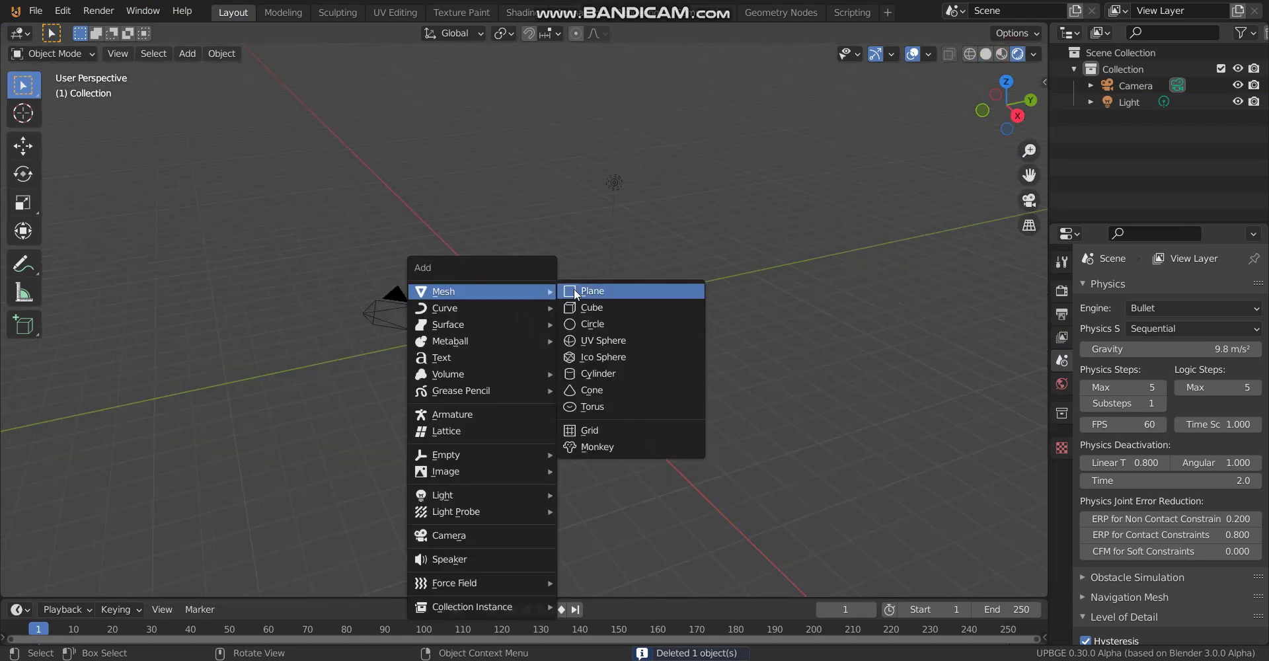
click(574, 288)
scroll(569, 306, up, 4)
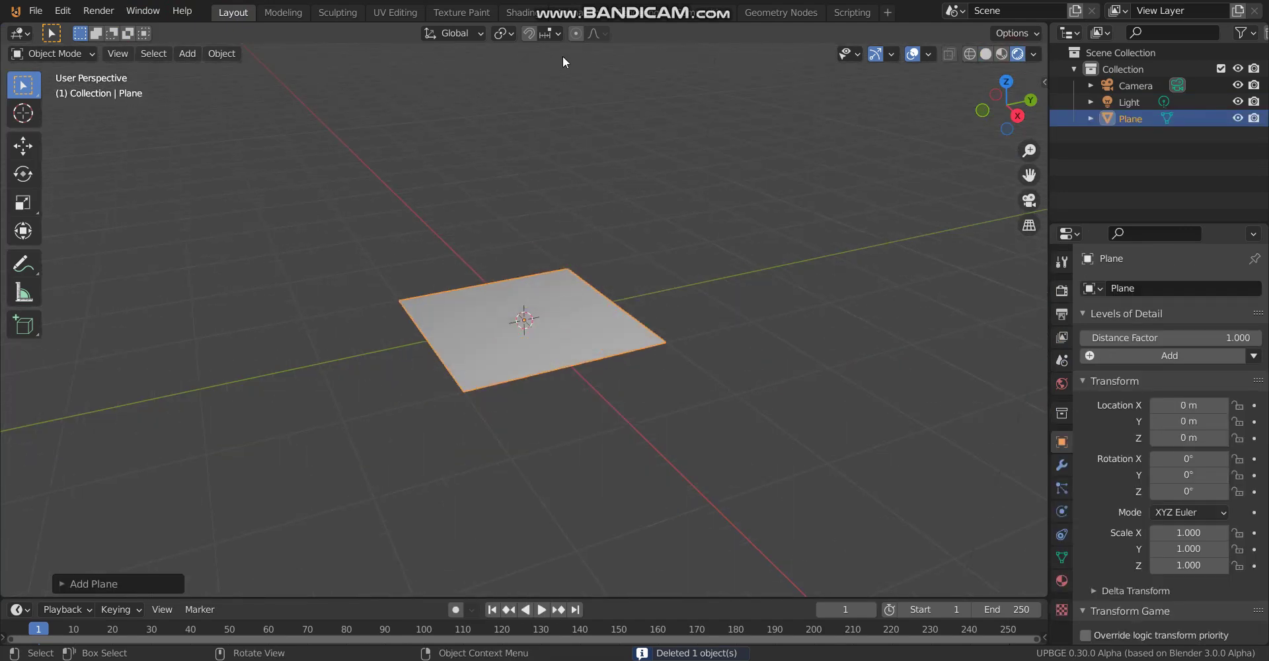
Step: Switch to the Shading workspace, show the viewport in Rendered shading and create a new material for the plane
click(519, 12)
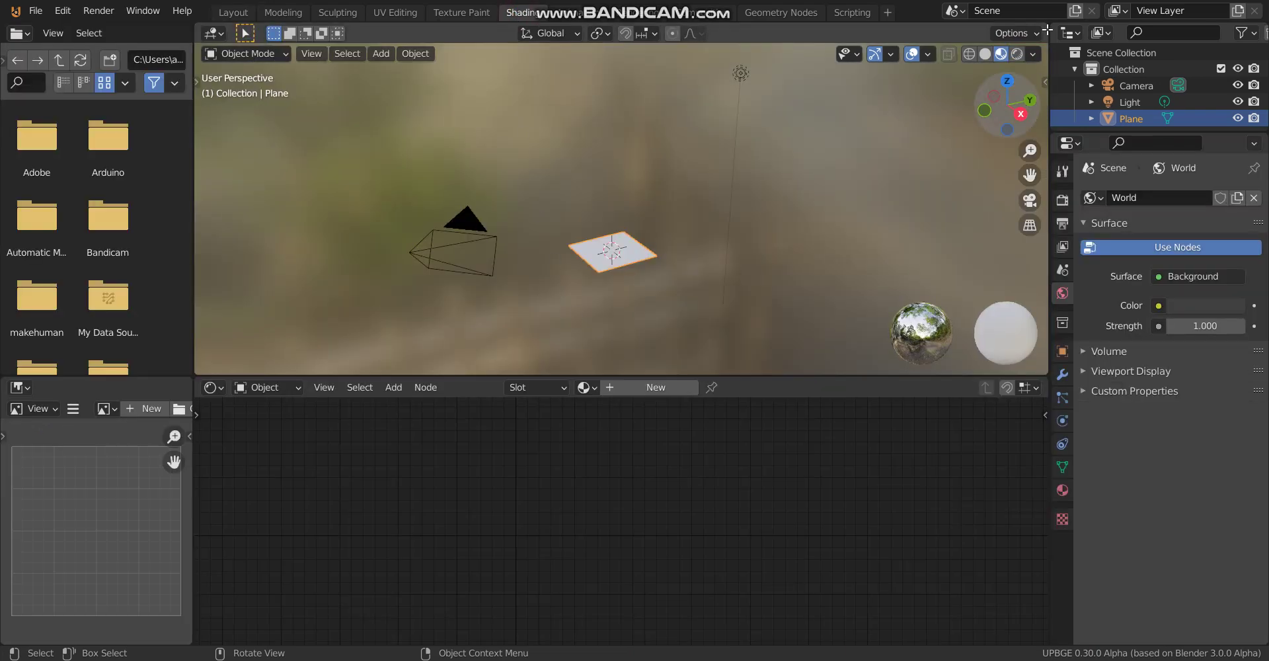
click(1017, 54)
scroll(653, 358, up, 4)
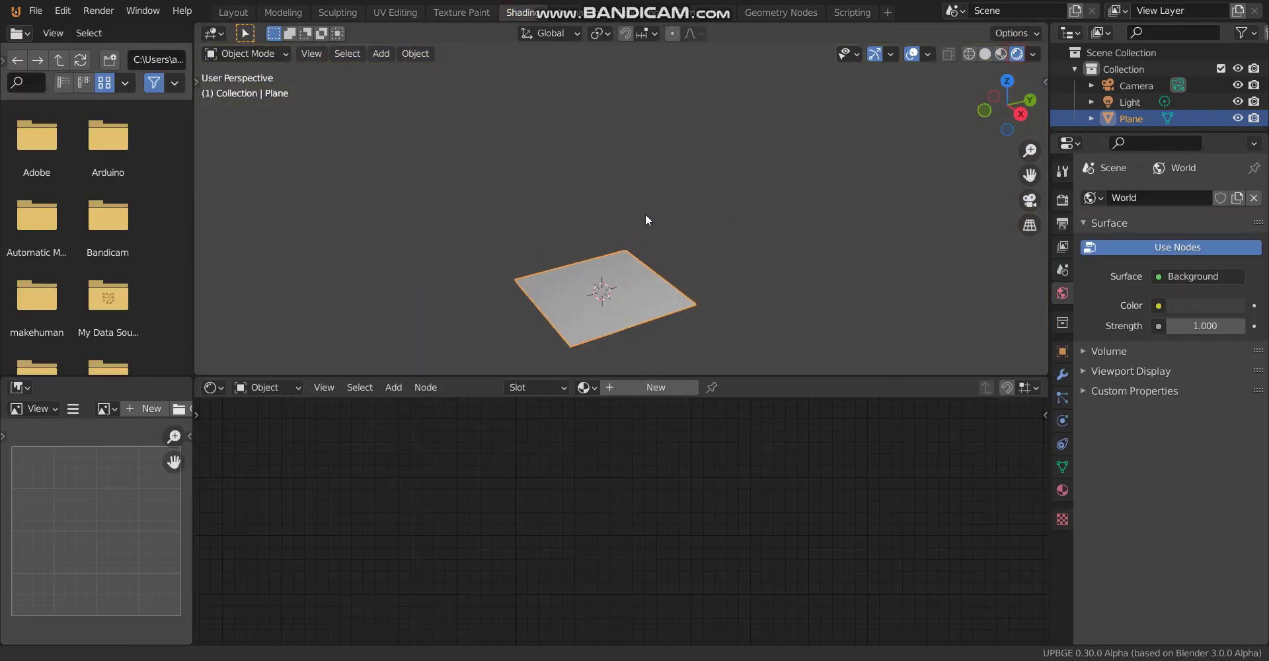
middle_drag(645, 220, 645, 251)
click(645, 387)
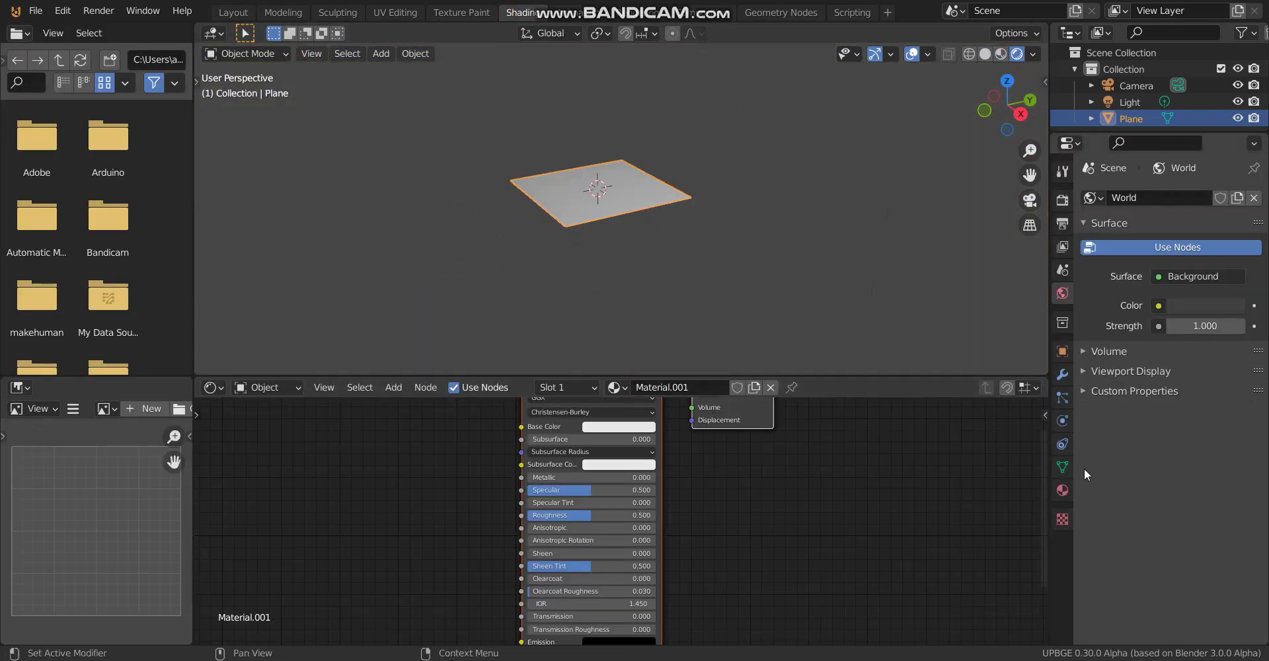
Step: Give the material's Base Color an Image Texture that uses the seamless image
click(1062, 489)
click(1159, 436)
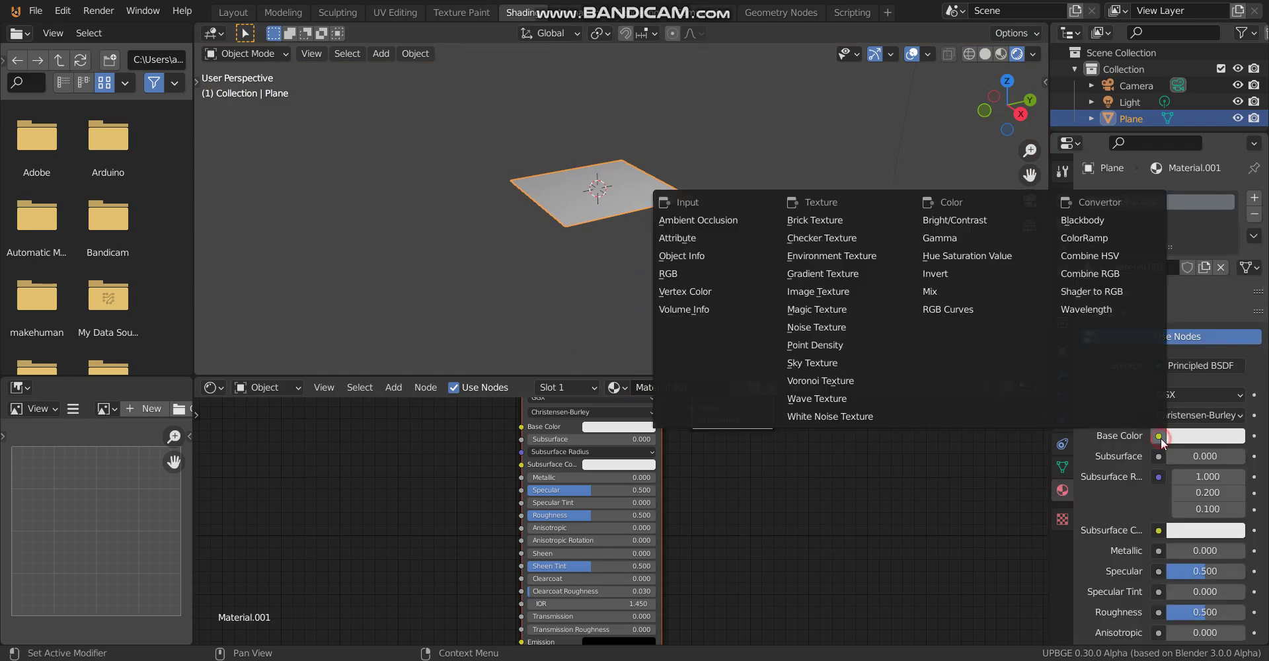
click(838, 292)
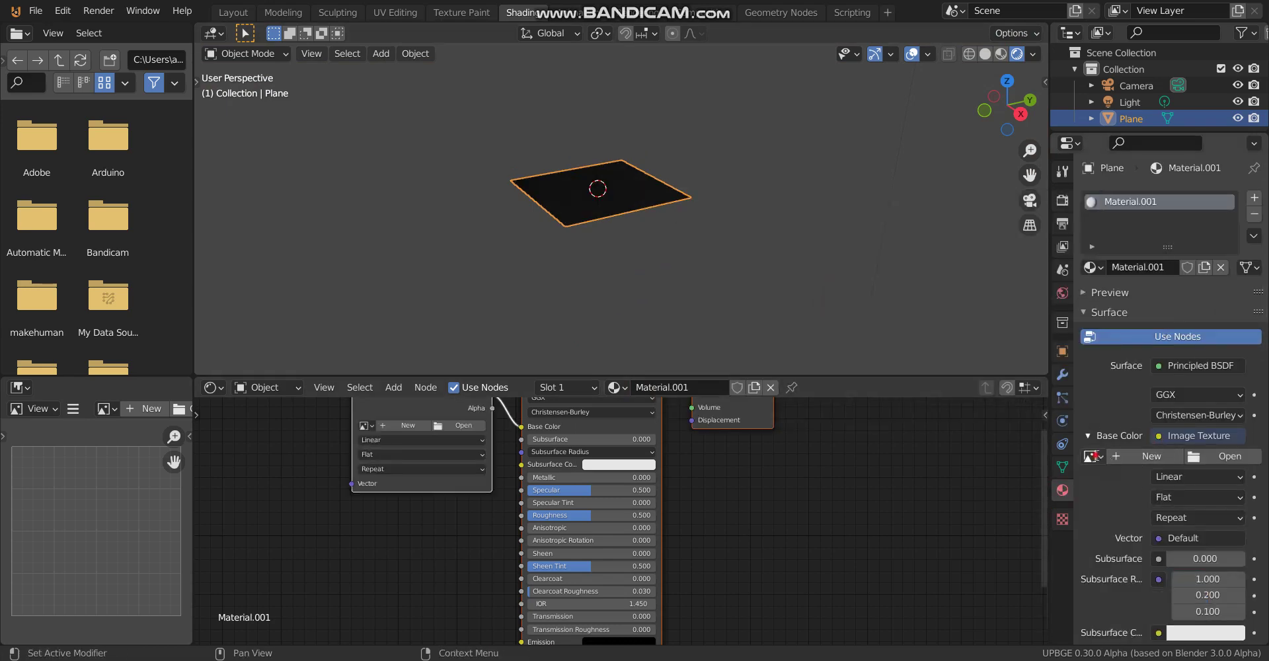
click(1091, 456)
click(949, 319)
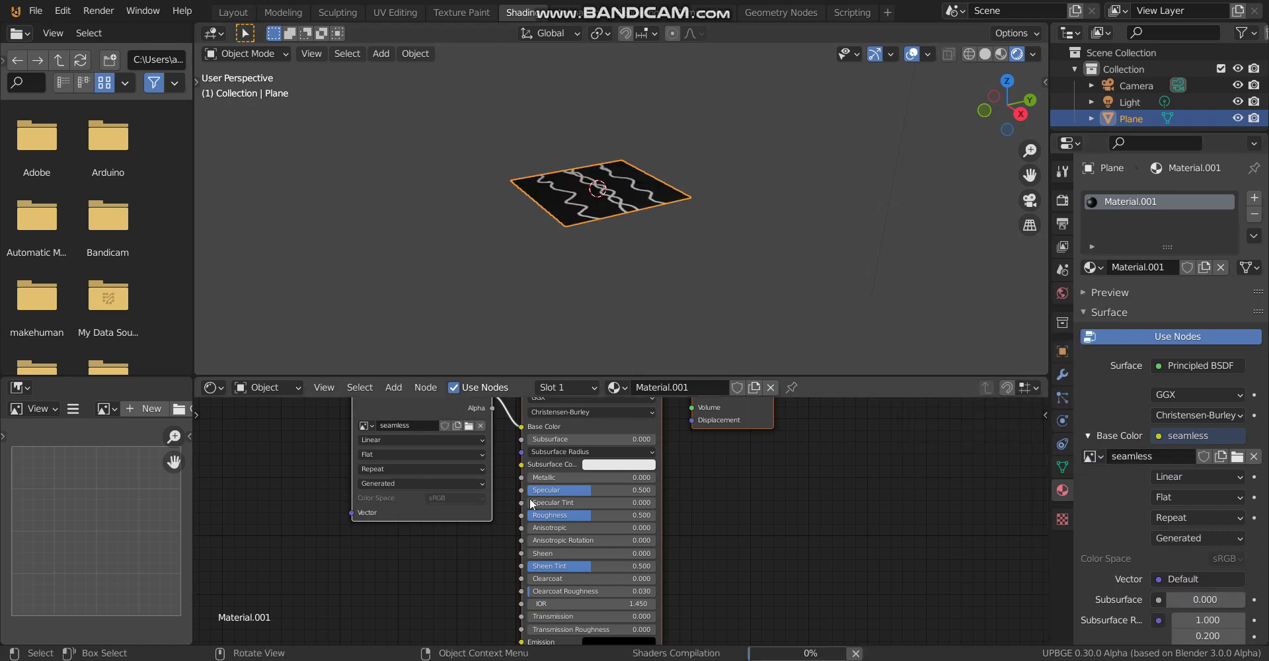
Step: Delete the Principled BSDF node and move the Material Output node farther right to free up space
scroll(779, 515, down, 1)
middle_drag(779, 516, 779, 548)
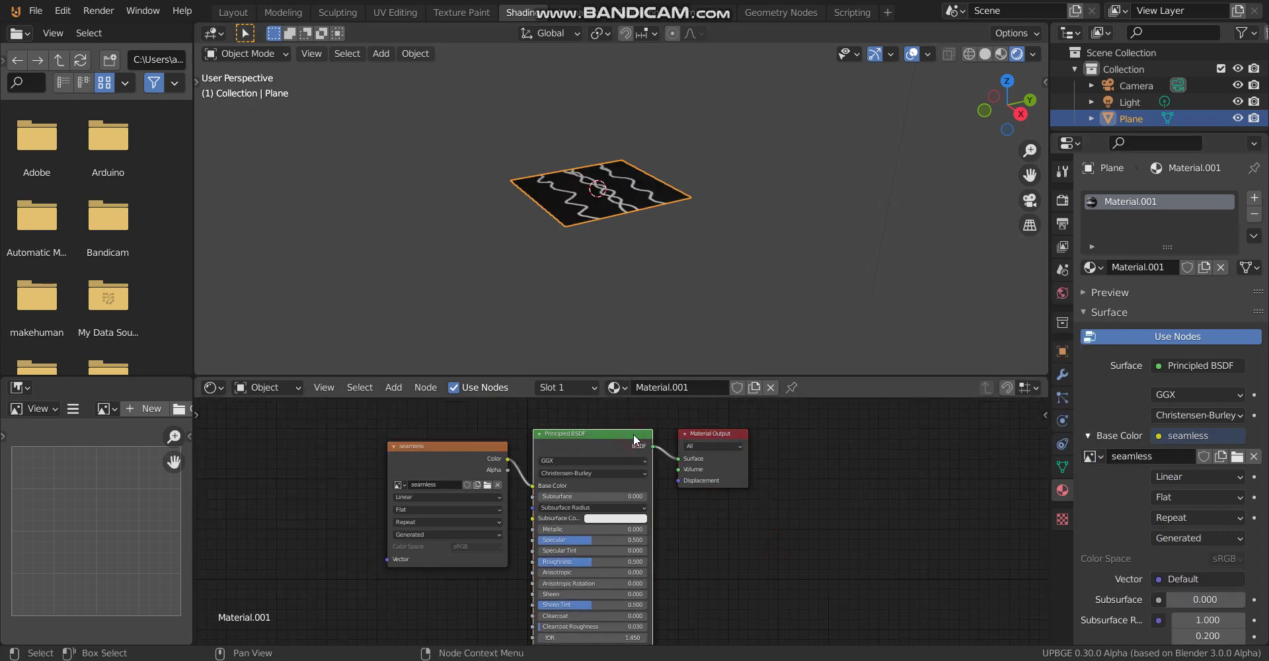
key(x)
drag(705, 431, 803, 436)
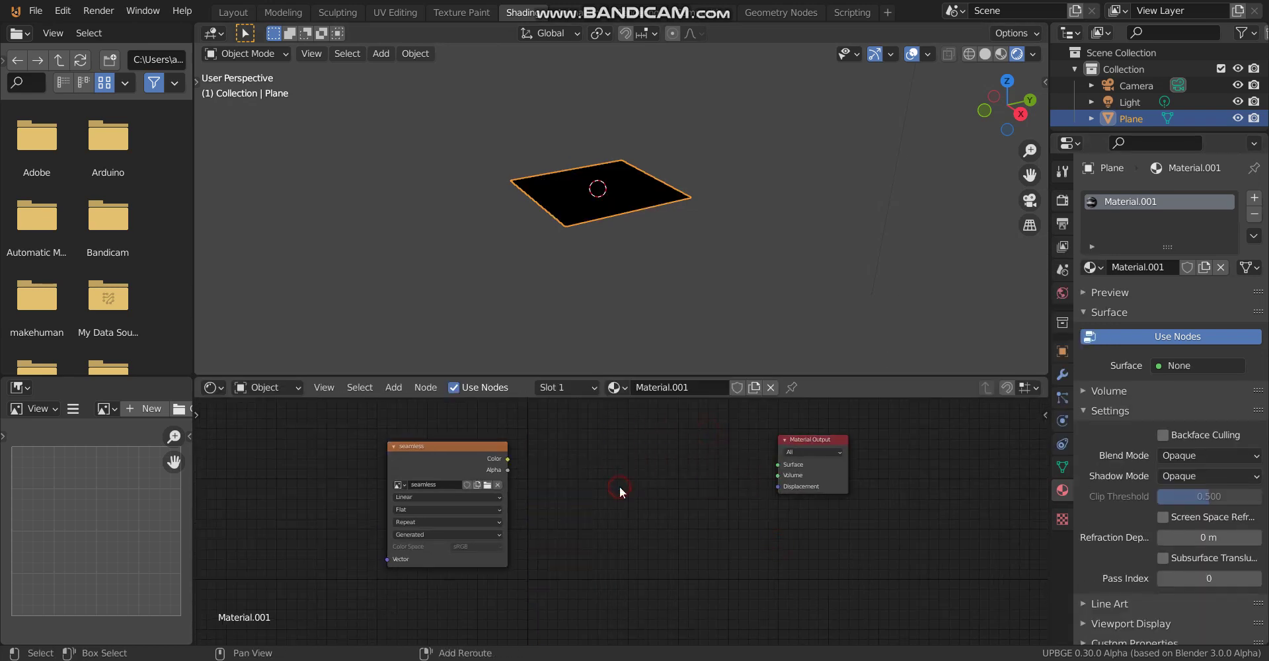
Step: Add a Transparent BSDF and, below it, an Emission node between the seamless texture and the Material Output
key(shift+a)
mouse_move(607, 507)
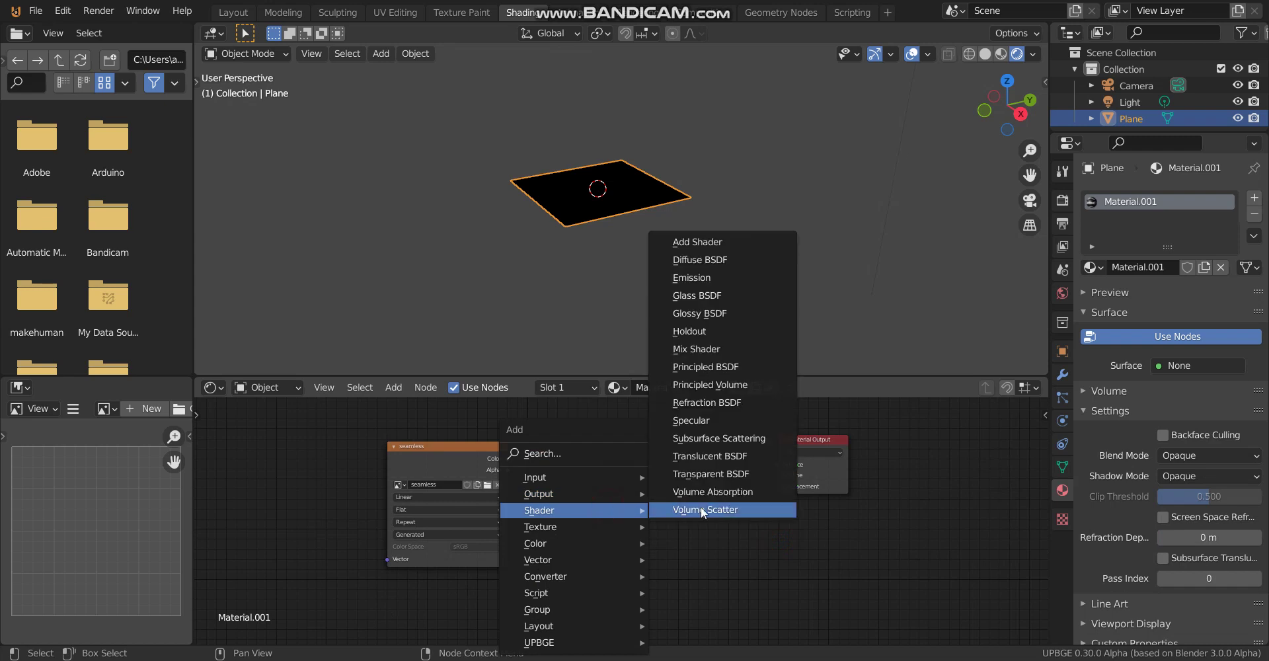
click(733, 467)
click(588, 466)
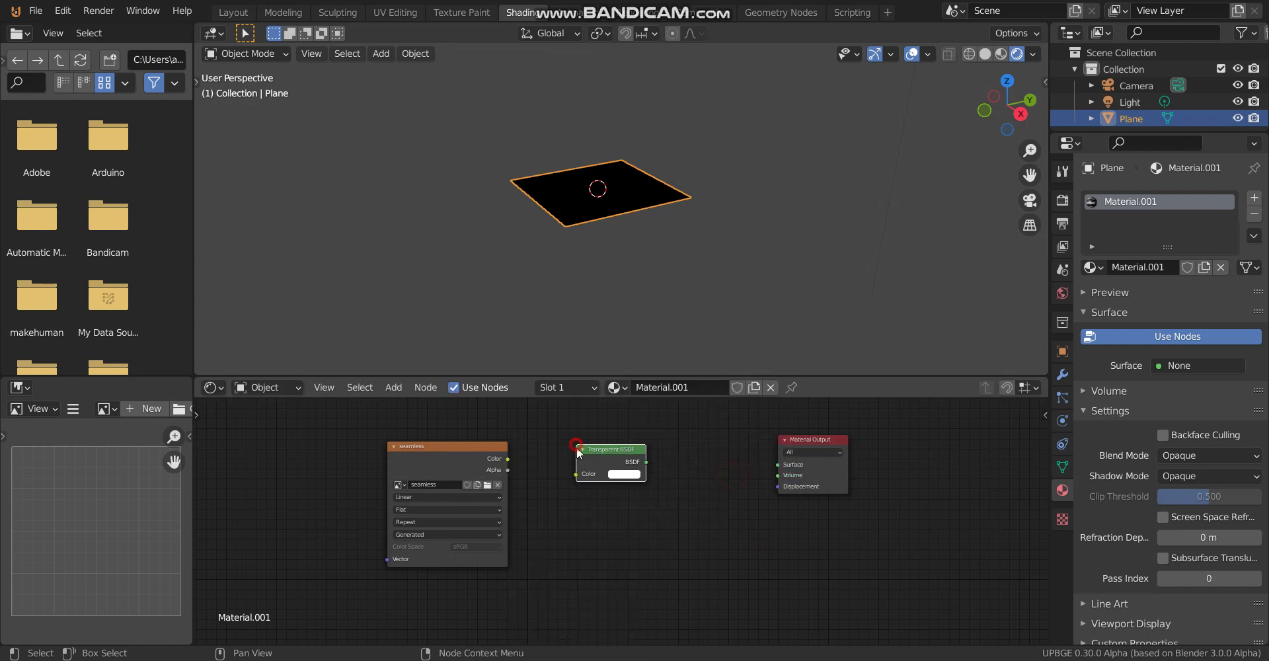
key(shift+a)
mouse_move(581, 501)
click(658, 270)
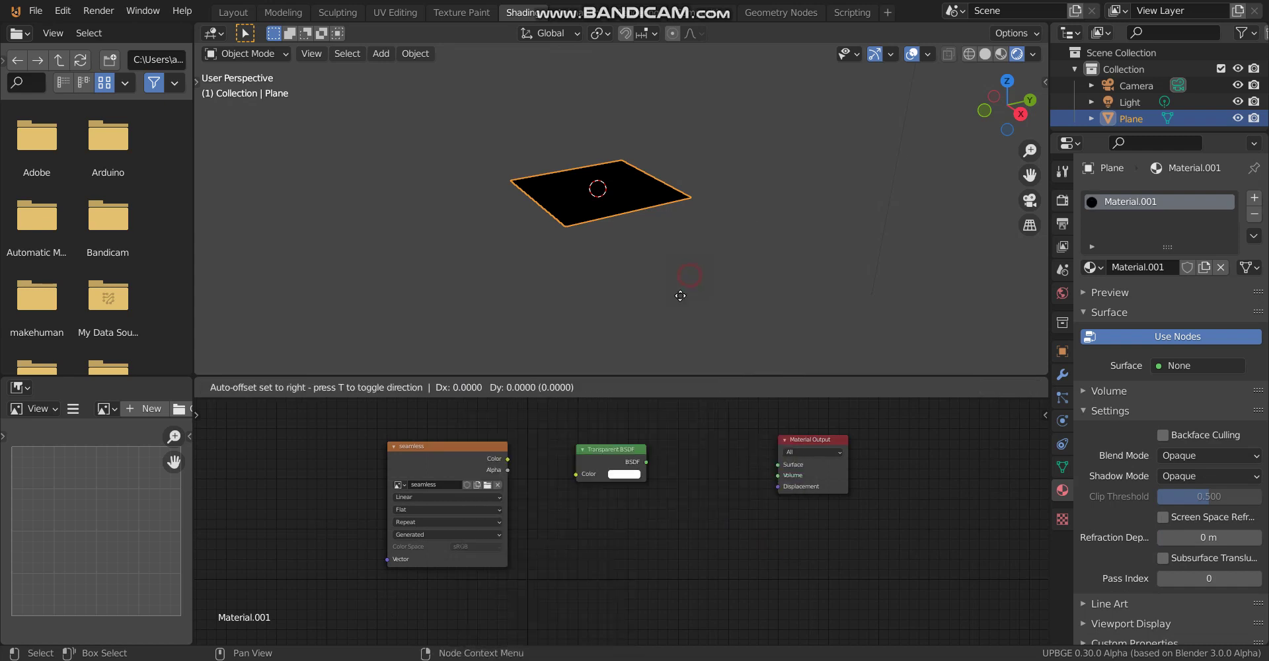
click(584, 497)
Step: Add a Mix Shader node just before the Material Output
key(shift+a)
mouse_move(700, 488)
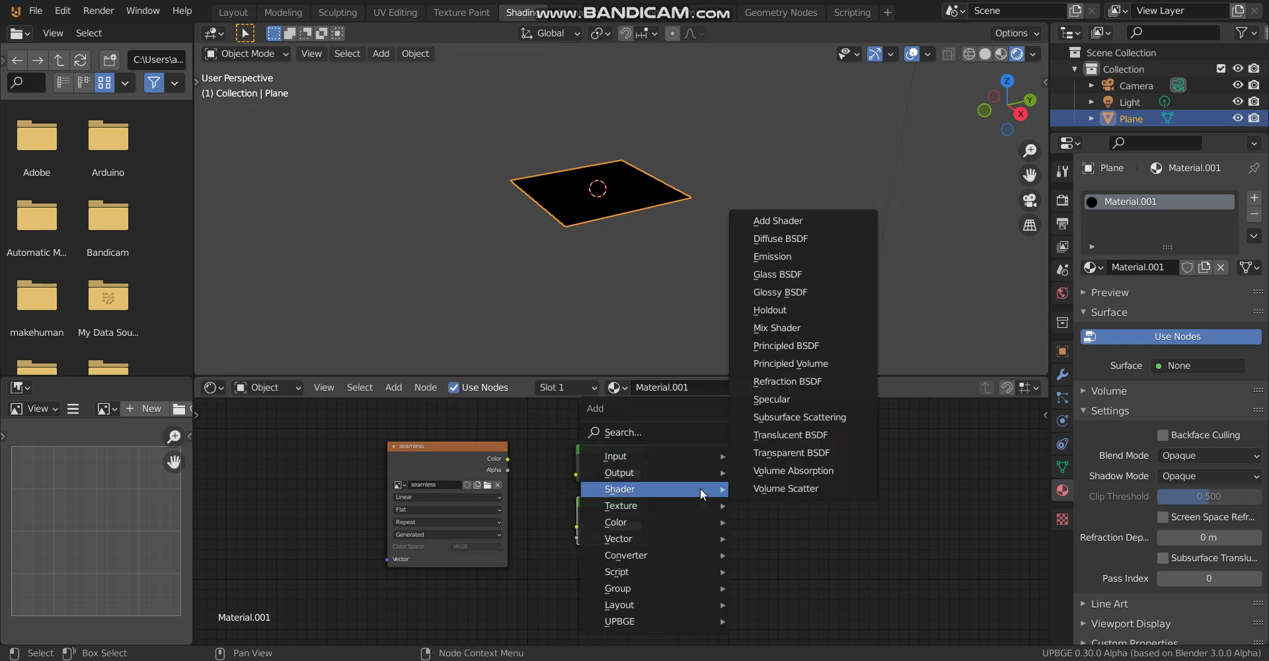
click(799, 363)
click(705, 454)
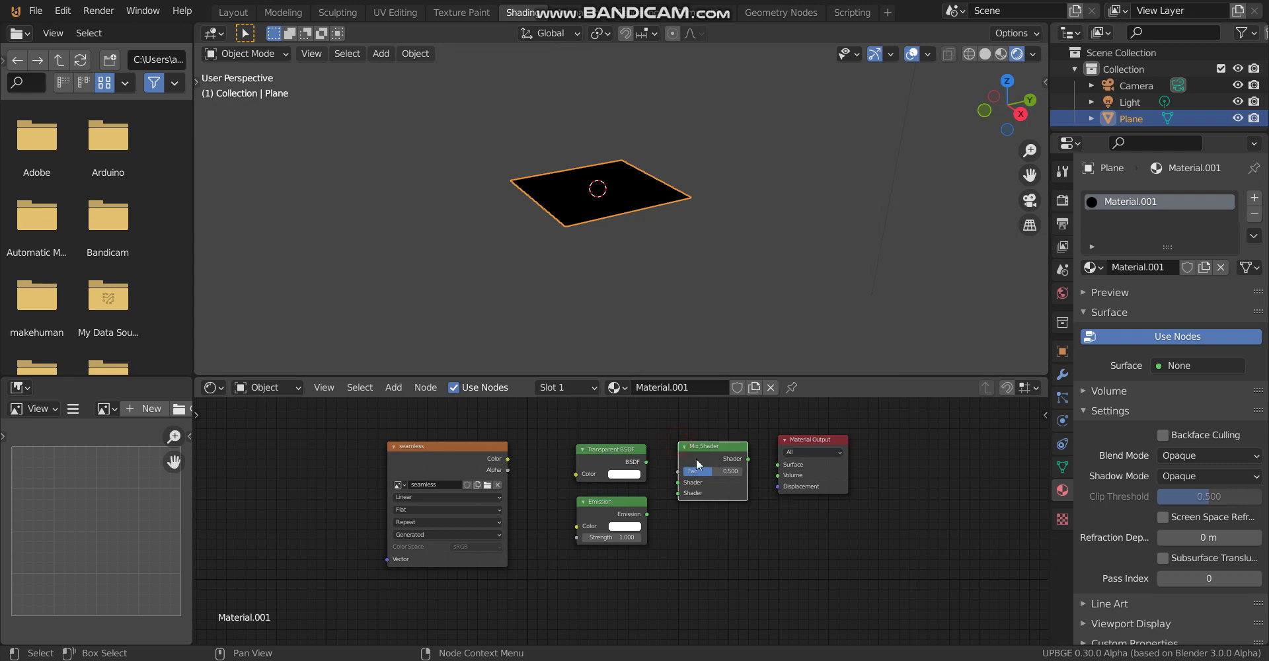
Step: Link the seamless texture's Color to the Mix Shader's Fac, Transparent BSDF and Emission to its shader inputs, and its output to Surface
drag(620, 504, 618, 539)
drag(616, 449, 610, 484)
drag(508, 458, 778, 464)
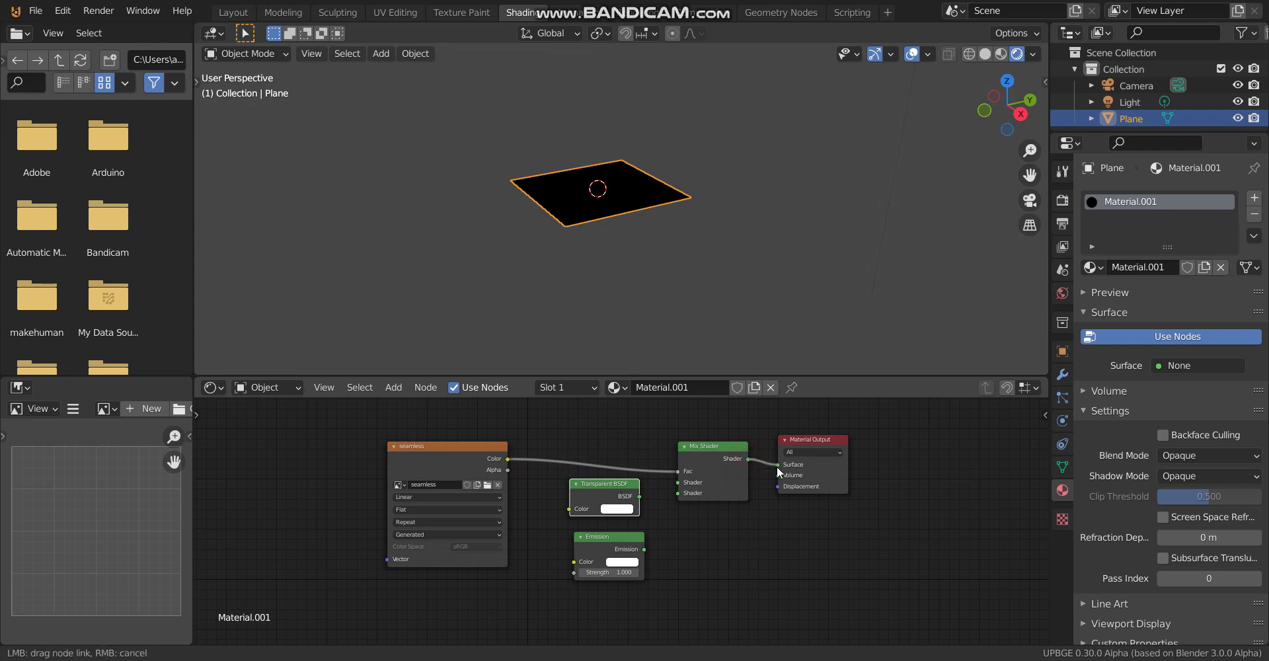
drag(639, 496, 678, 482)
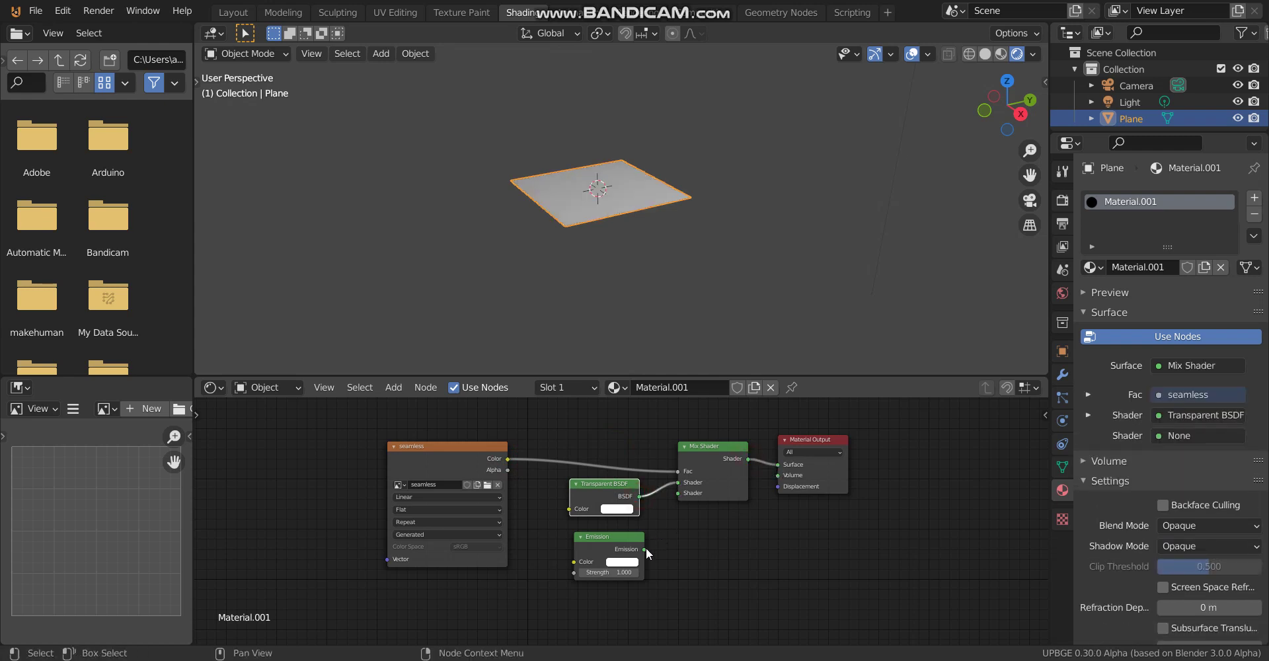
drag(643, 550, 677, 493)
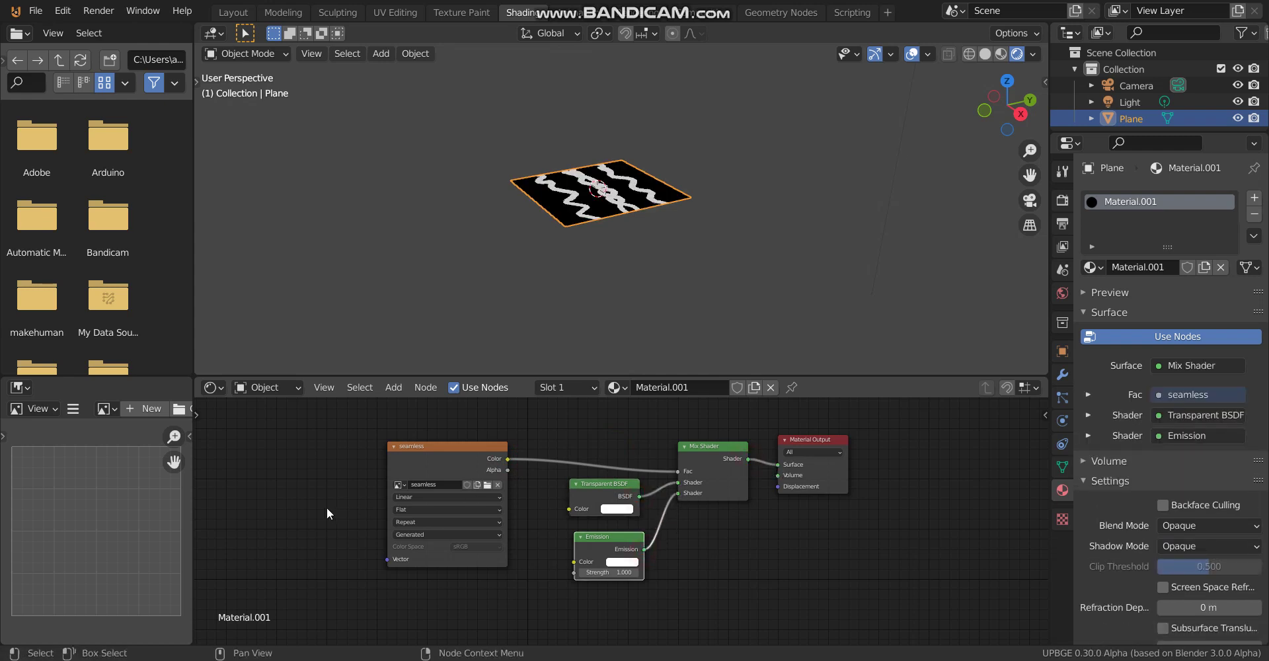
Step: Move the seamless texture node away from the shaders and place a new MixRGB node in the space between them
middle_drag(327, 506, 601, 502)
click(693, 442)
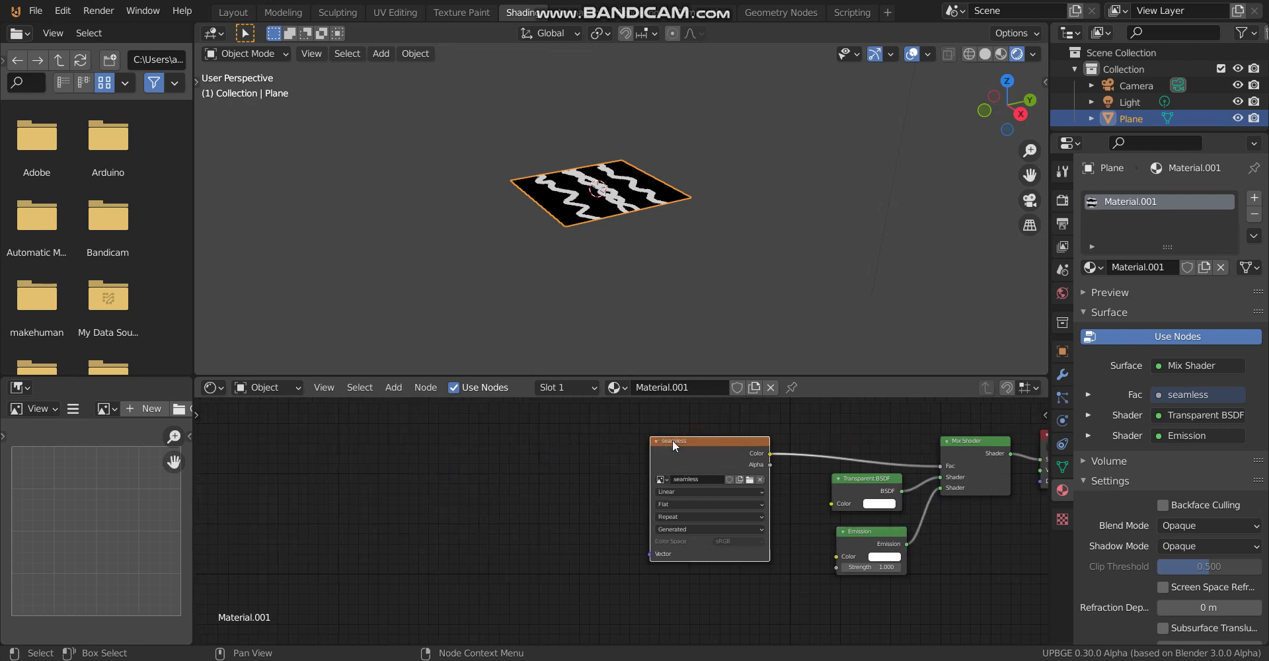
drag(672, 444, 640, 446)
key(shift+a)
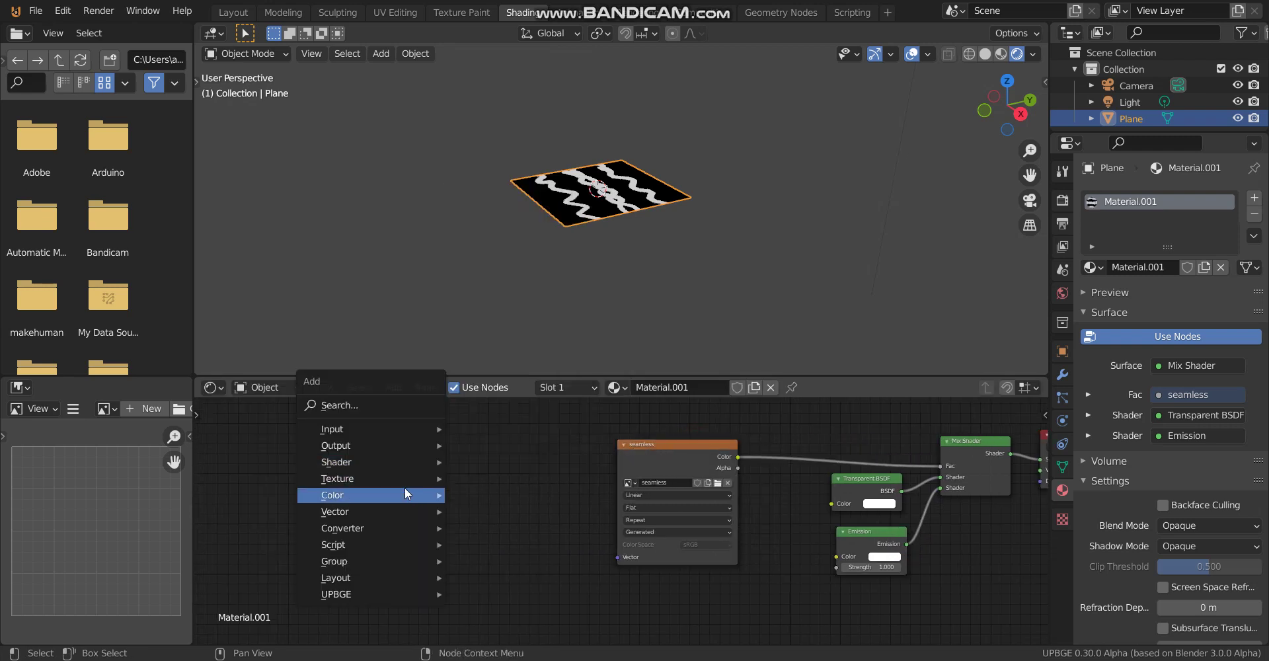
mouse_move(405, 489)
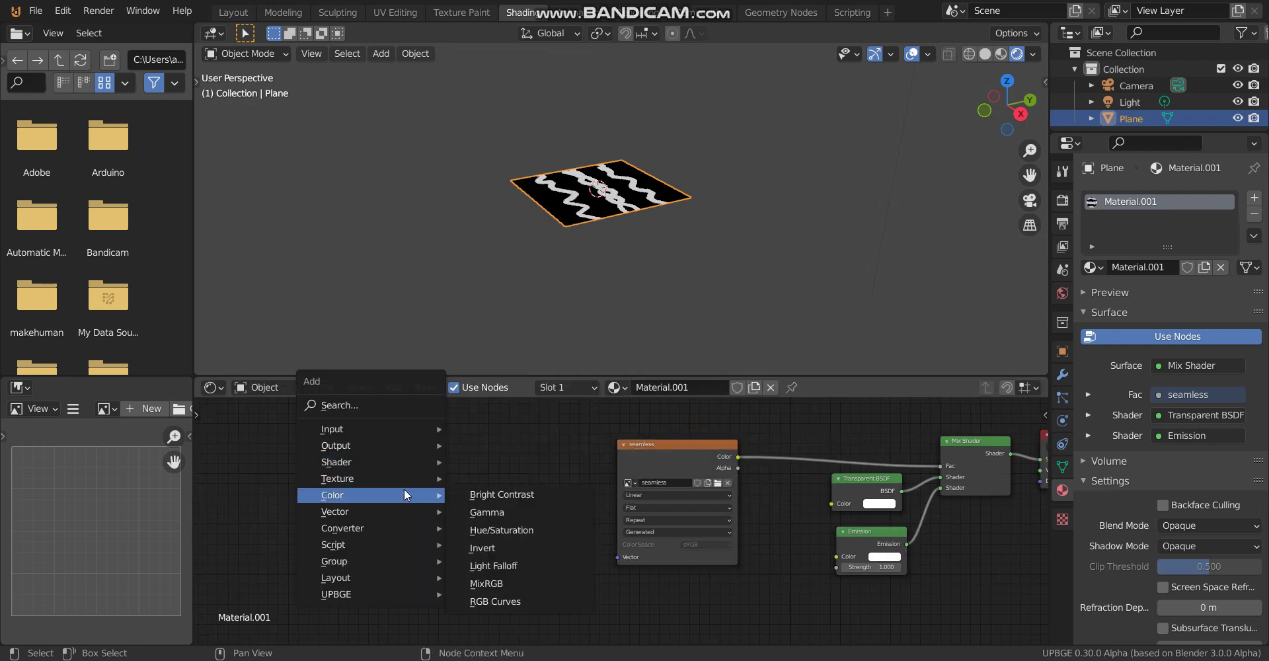
click(501, 583)
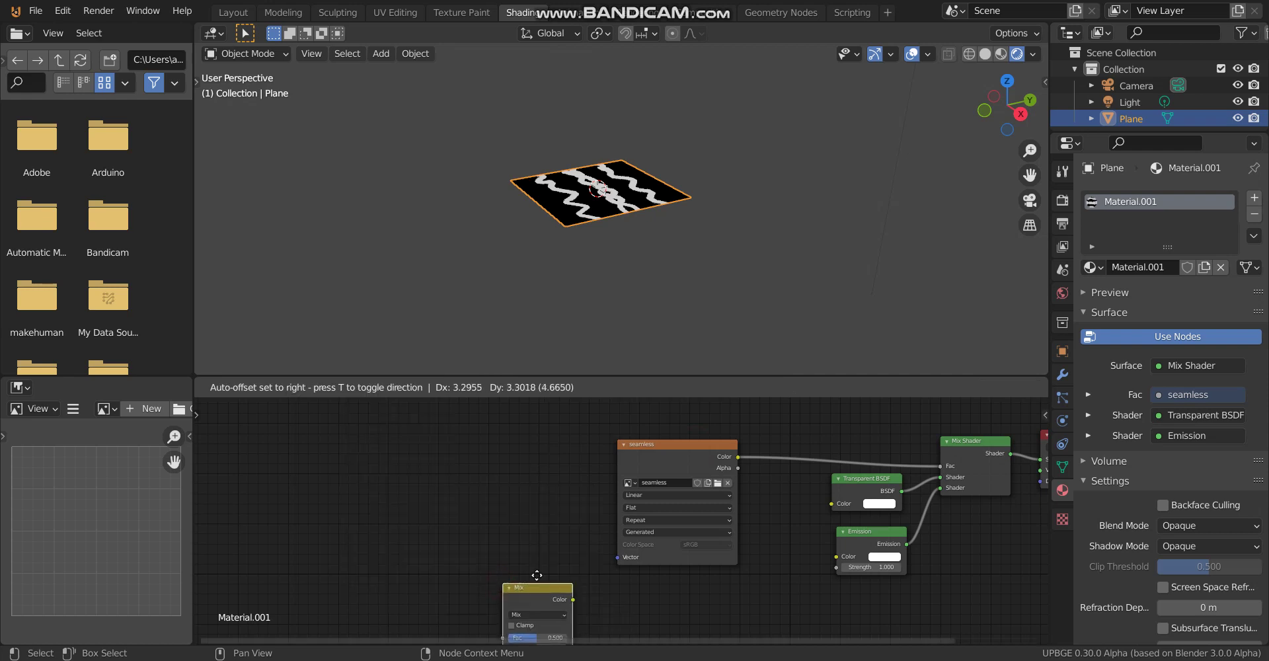
click(748, 491)
click(365, 464)
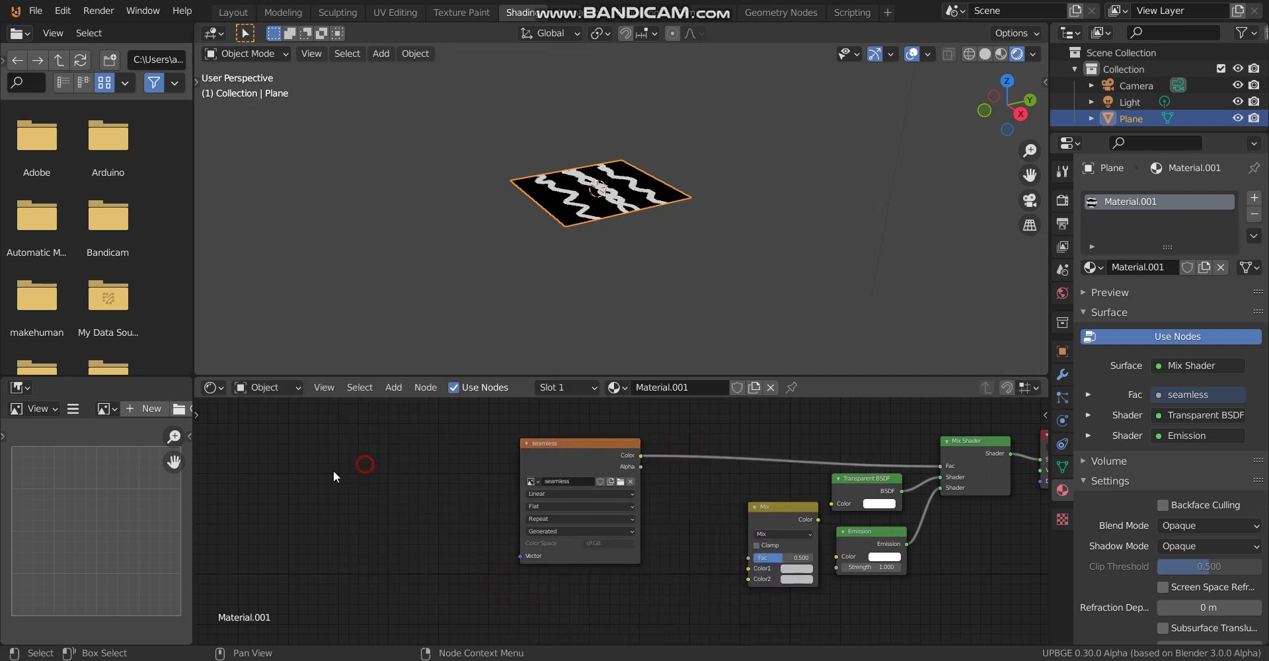
Step: Add a Mapping node and a Texture Coordinate node ahead of the seamless texture
key(shift+a)
mouse_move(306, 494)
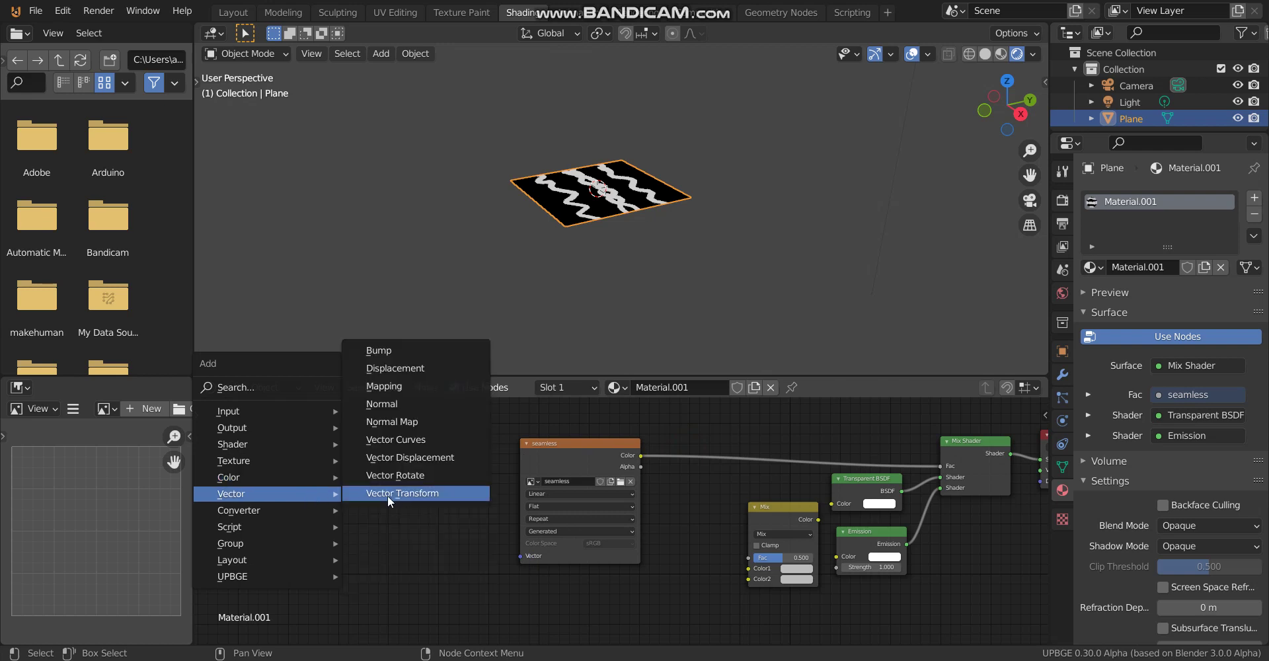
click(429, 386)
click(394, 457)
key(shift+a)
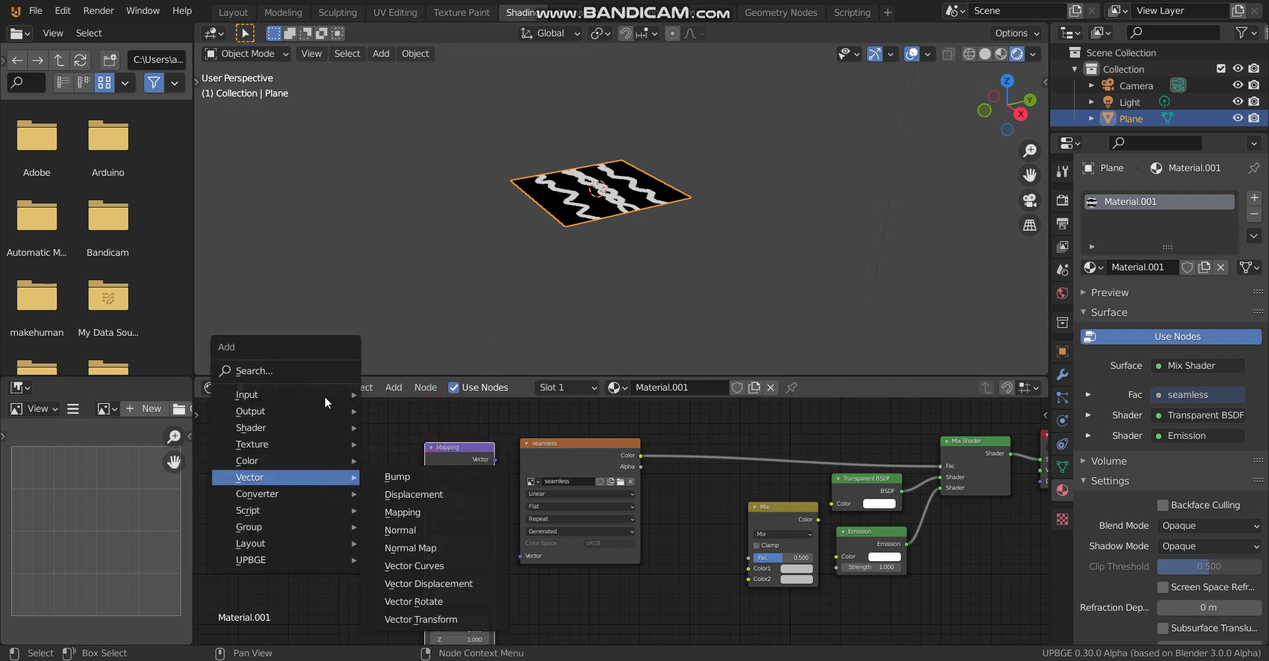
mouse_move(319, 398)
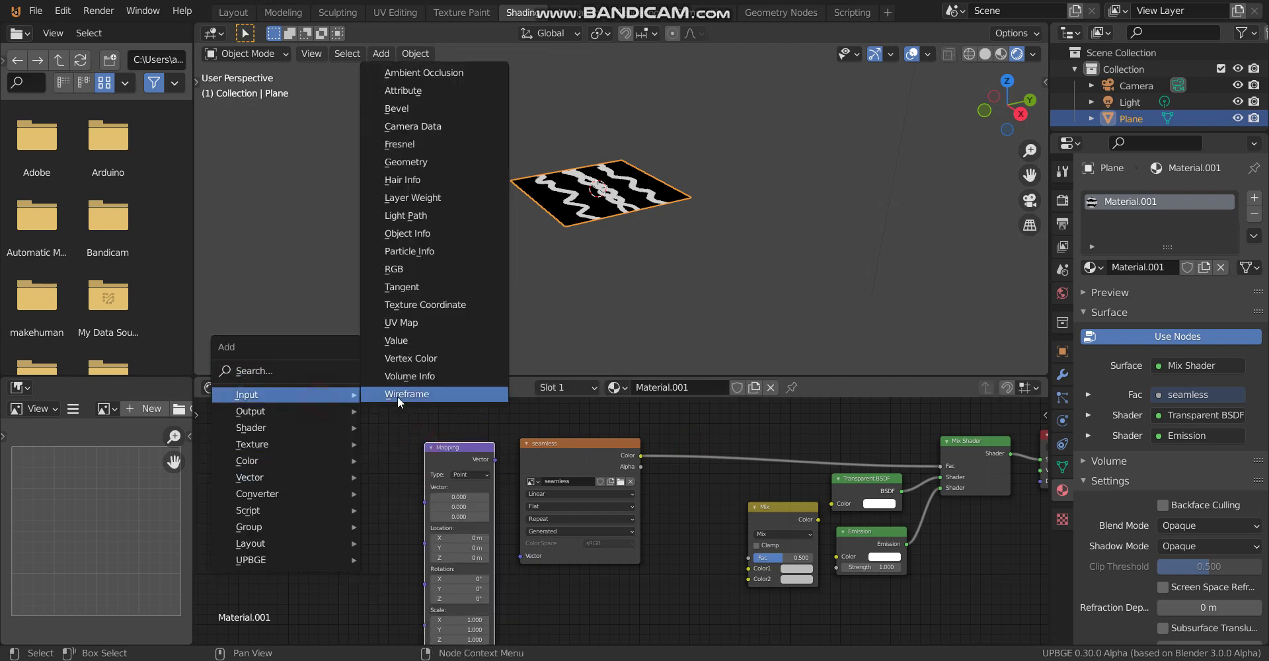
click(424, 305)
click(367, 482)
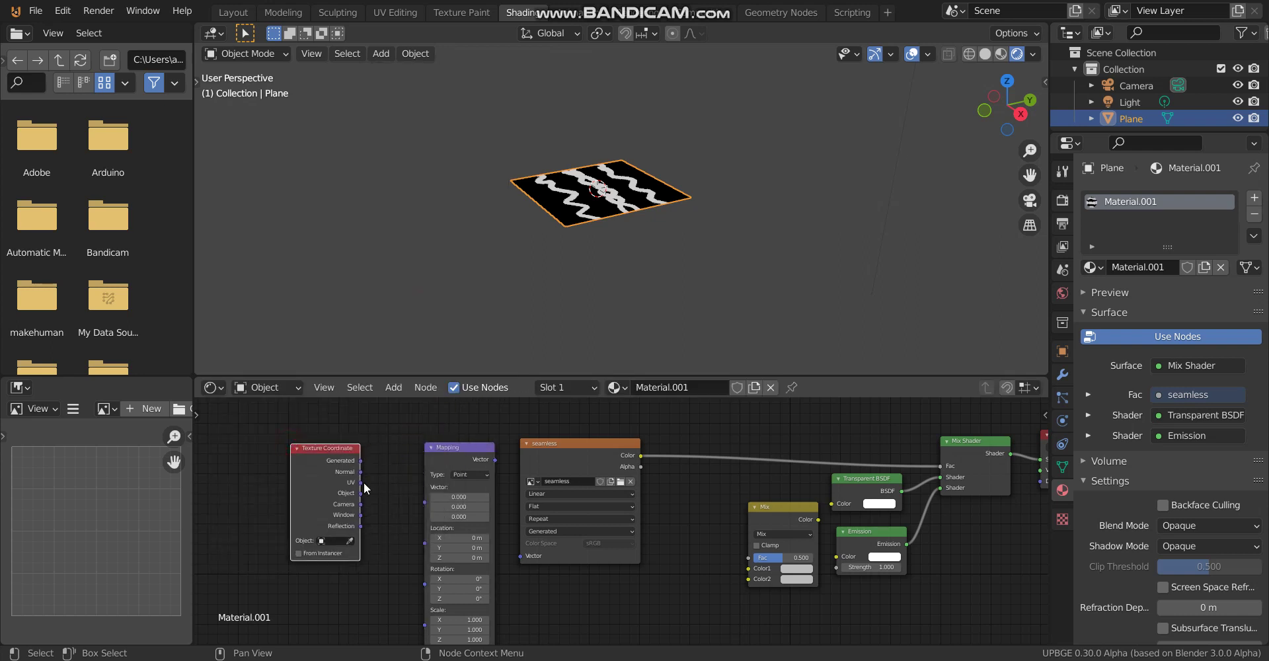
Step: Feed the UV coordinates through the Mapping node into the seamless texture's Vector, with the mapping type set to Texture
drag(369, 487, 424, 502)
click(466, 474)
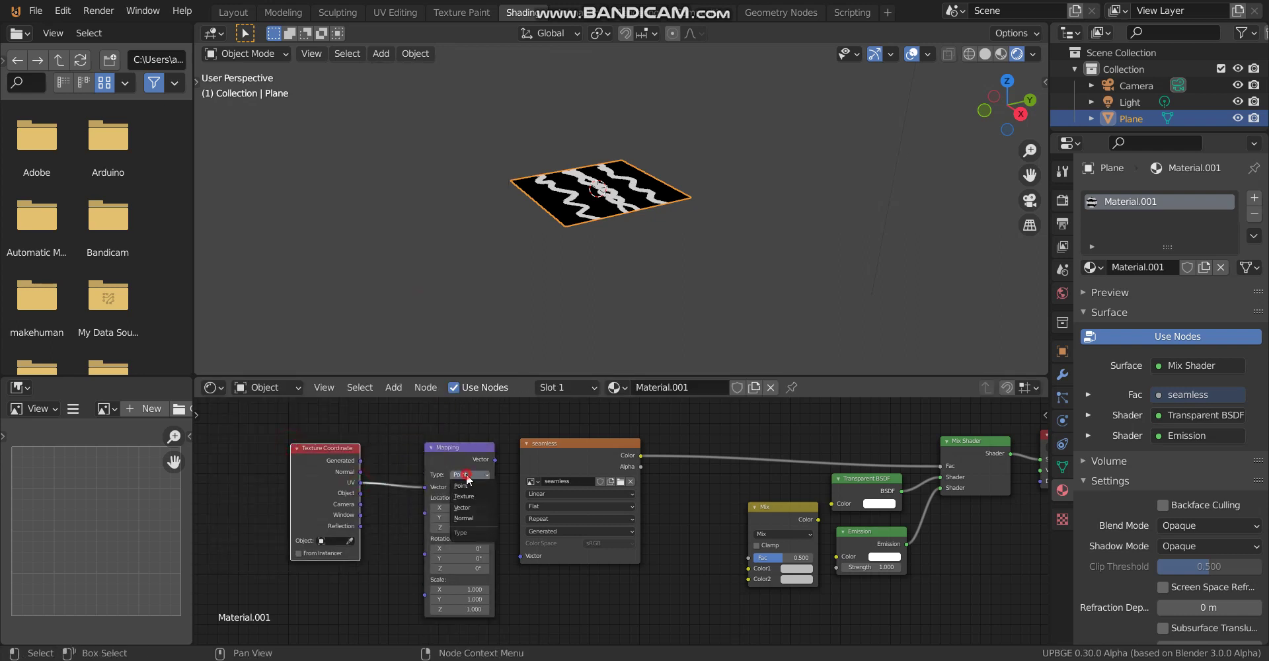
click(470, 496)
drag(495, 460, 520, 556)
middle_drag(708, 520, 710, 505)
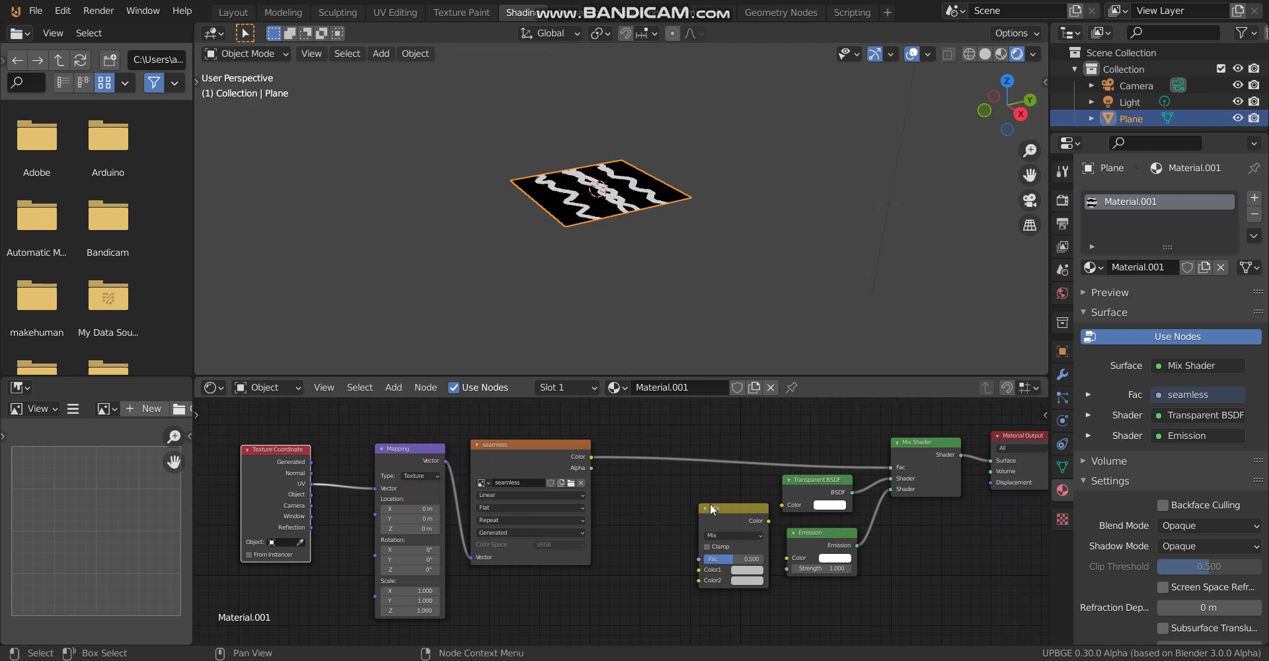
Step: Try sliding the Mapping node's Location X to scroll the seamless texture across the plane
middle_drag(629, 244, 582, 284)
scroll(582, 284, up, 2)
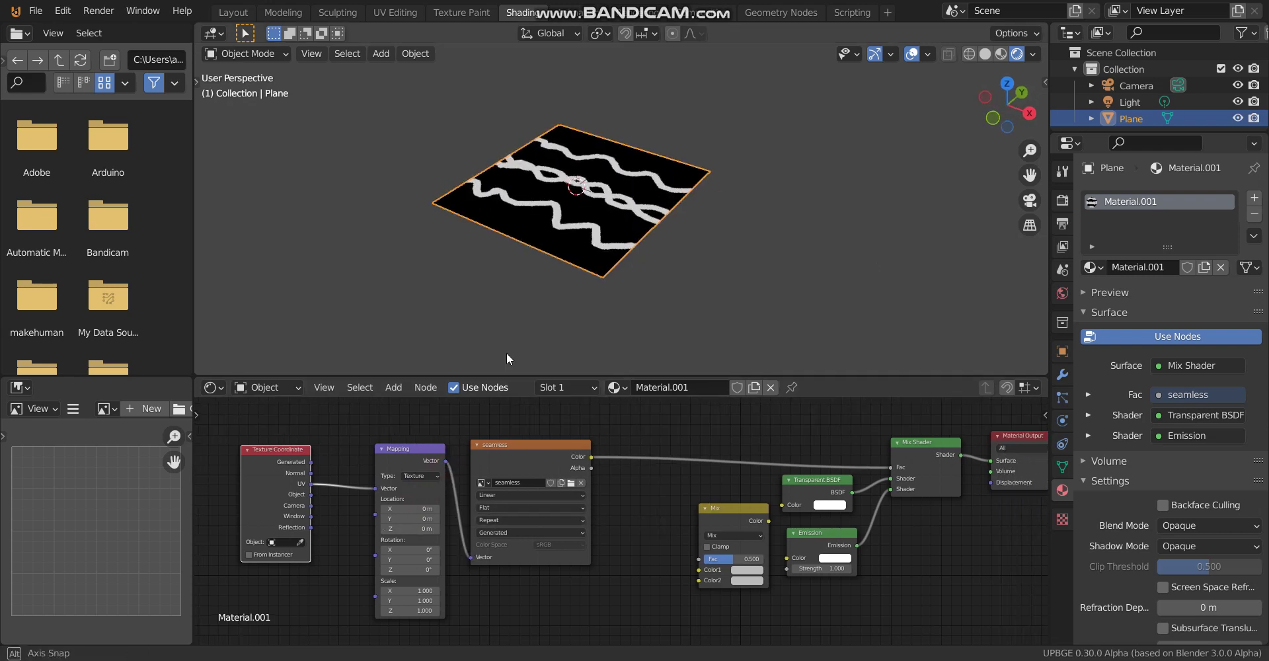
mouse_move(404, 506)
mouse_down()
mouse_move(380, 506)
mouse_move(423, 505)
mouse_up()
Step: Insert the MixRGB node into the link between the seamless texture's Color and the Mix Shader's Fac
middle_drag(601, 524, 582, 522)
drag(712, 505, 684, 441)
middle_drag(613, 546, 617, 518)
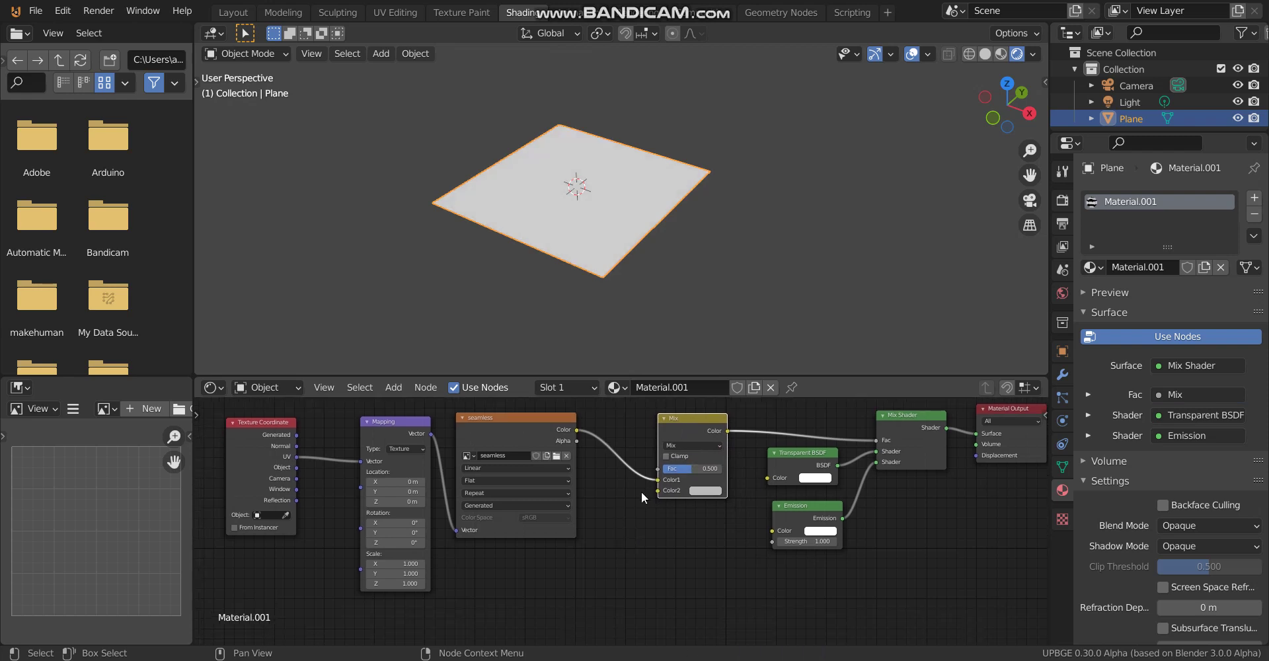
Step: Duplicate the seamless texture node below the original and link the copy's Color to the Mix colour node
click(523, 425)
scroll(536, 503, down, 1)
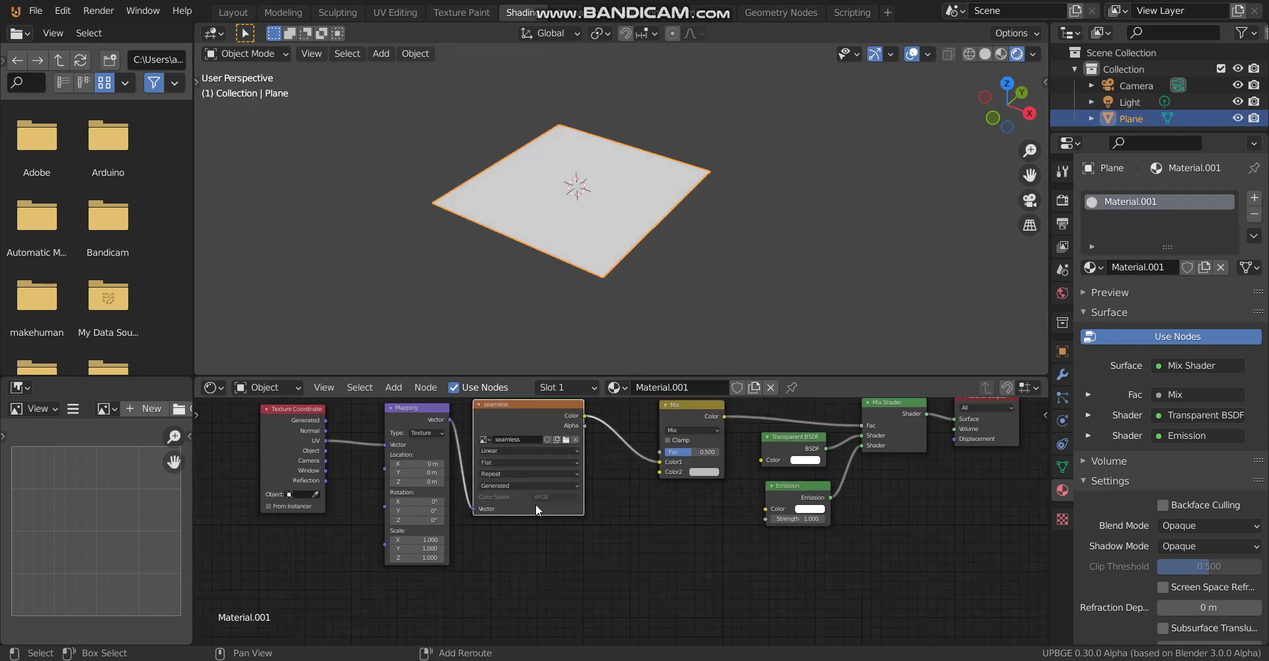
key(shift+d)
click(536, 636)
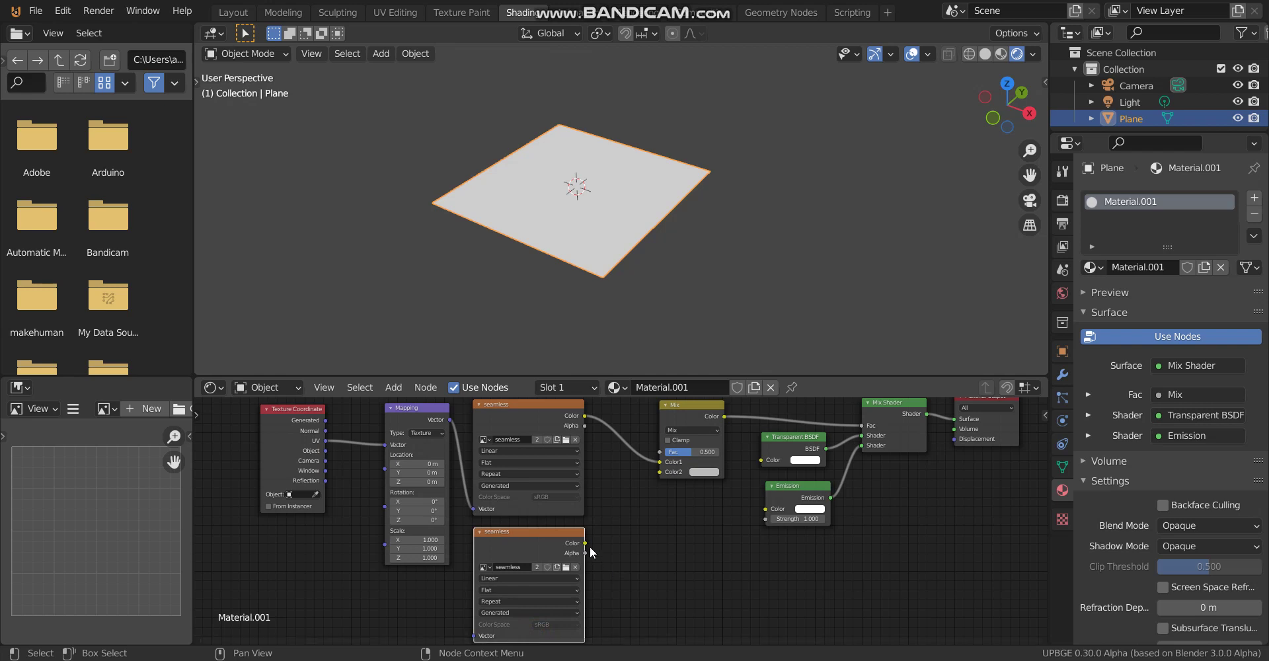
drag(585, 543, 661, 471)
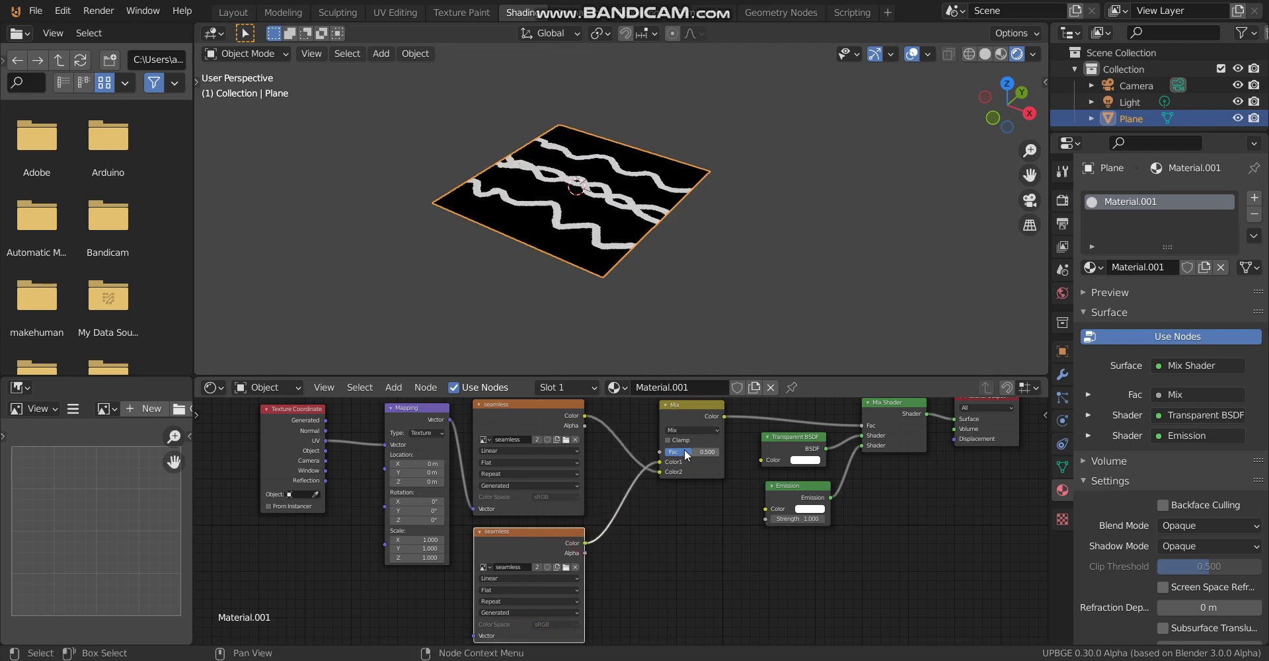
Step: Set the Mix colour node's blending mode to Multiply and its Fac to 1.000
scroll(694, 510, up, 1)
click(716, 408)
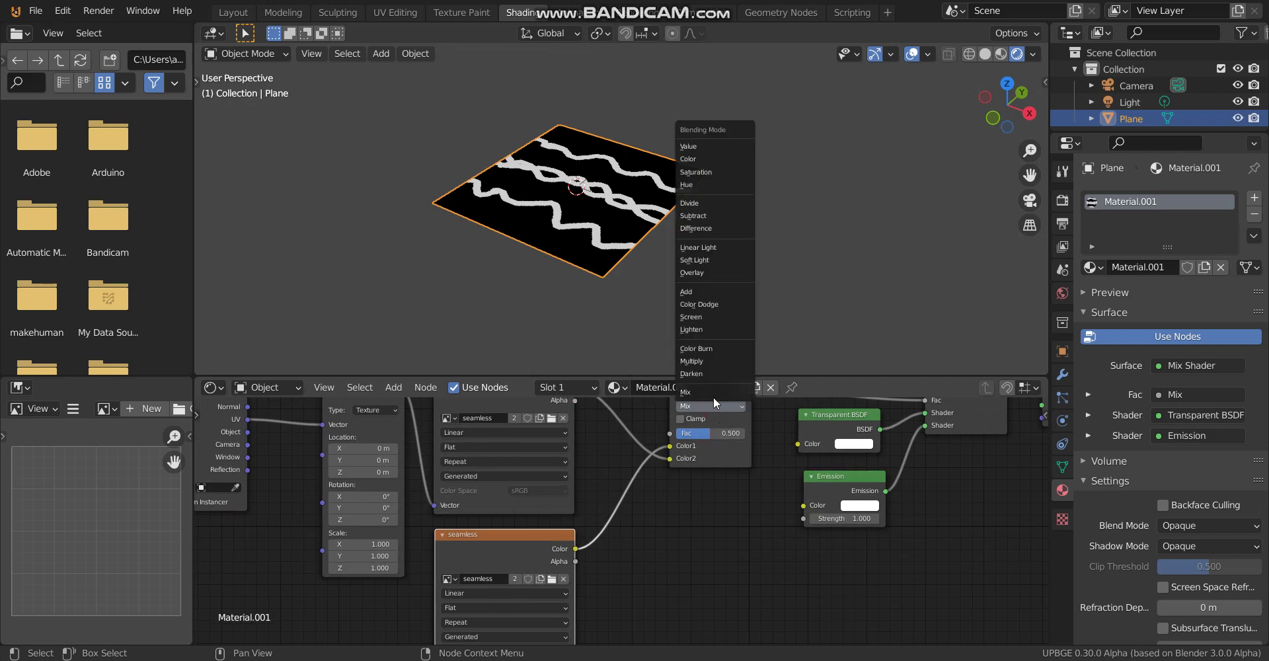
click(710, 361)
middle_drag(708, 573, 705, 610)
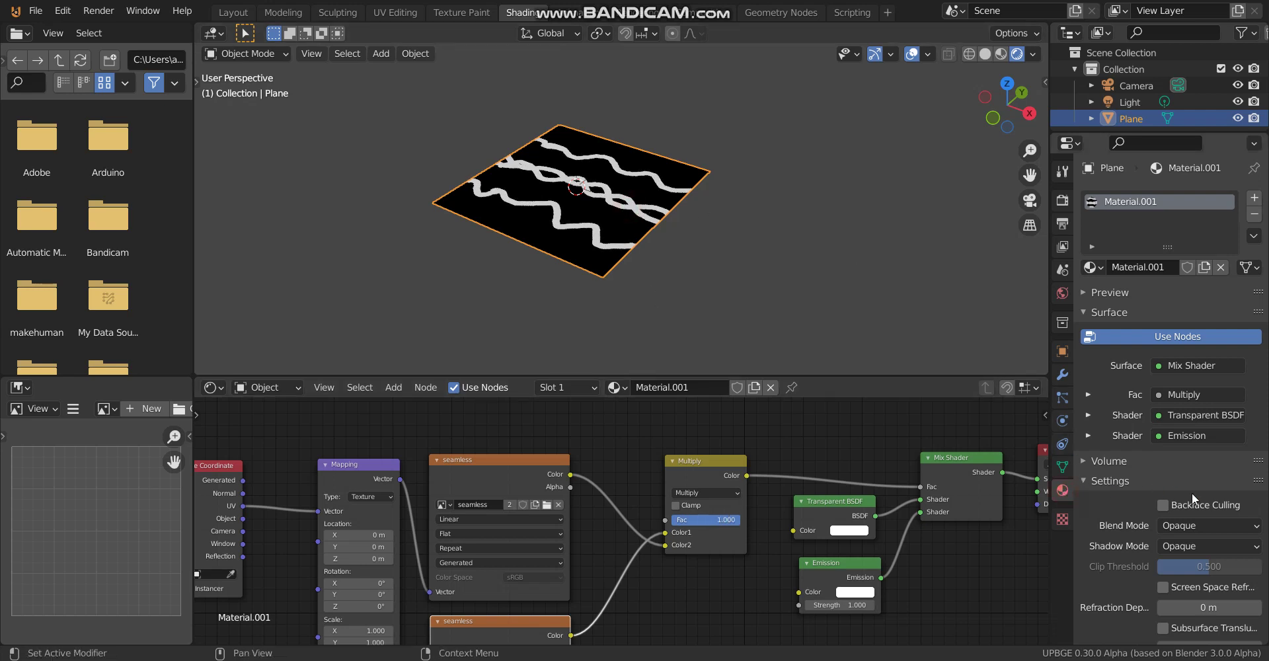
Step: Set the material's Blend Mode to Alpha Blend and inspect the plane's transparency
click(1195, 526)
click(1201, 601)
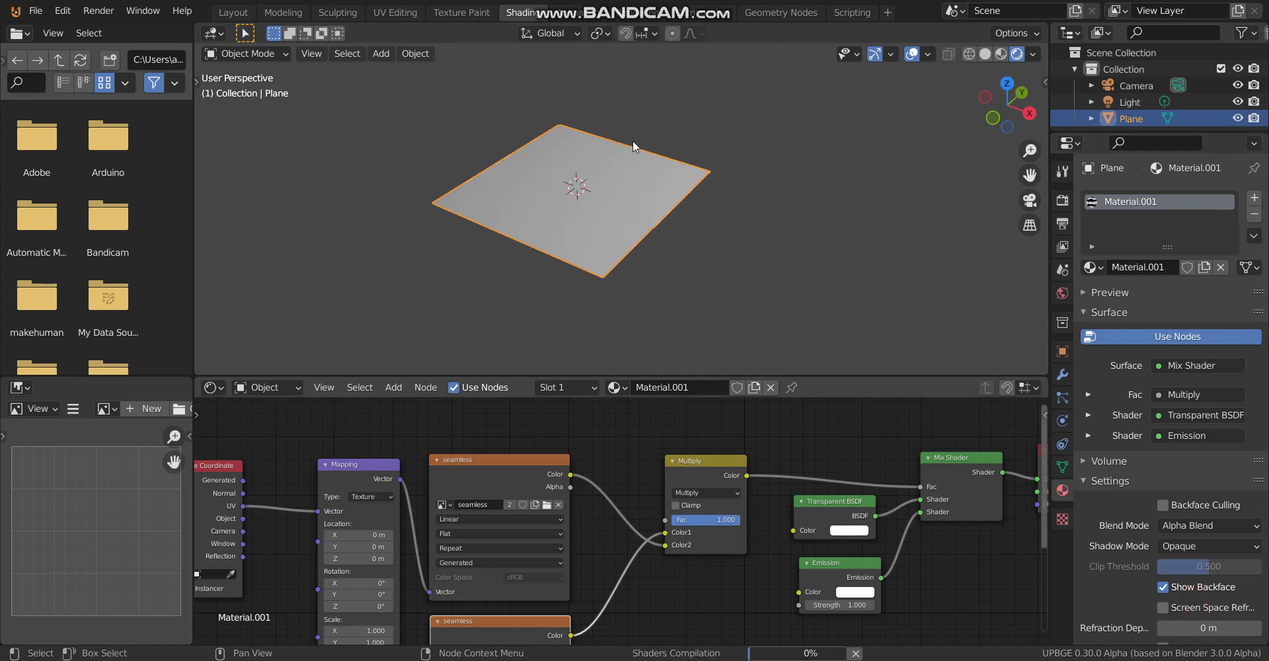
scroll(621, 149, up, 3)
middle_drag(616, 156, 657, 176)
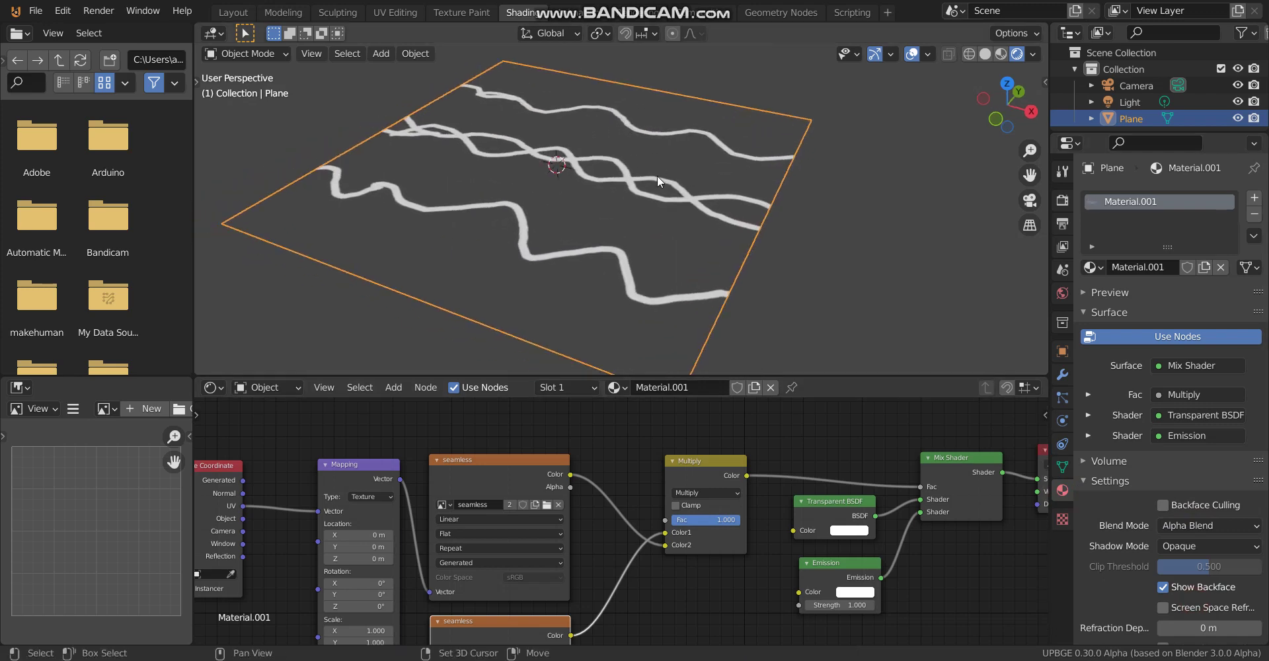
scroll(657, 176, down, 2)
Step: Switch the duplicated texture node's image to mask
scroll(687, 582, down, 1)
shift+scroll(674, 562, down, 3)
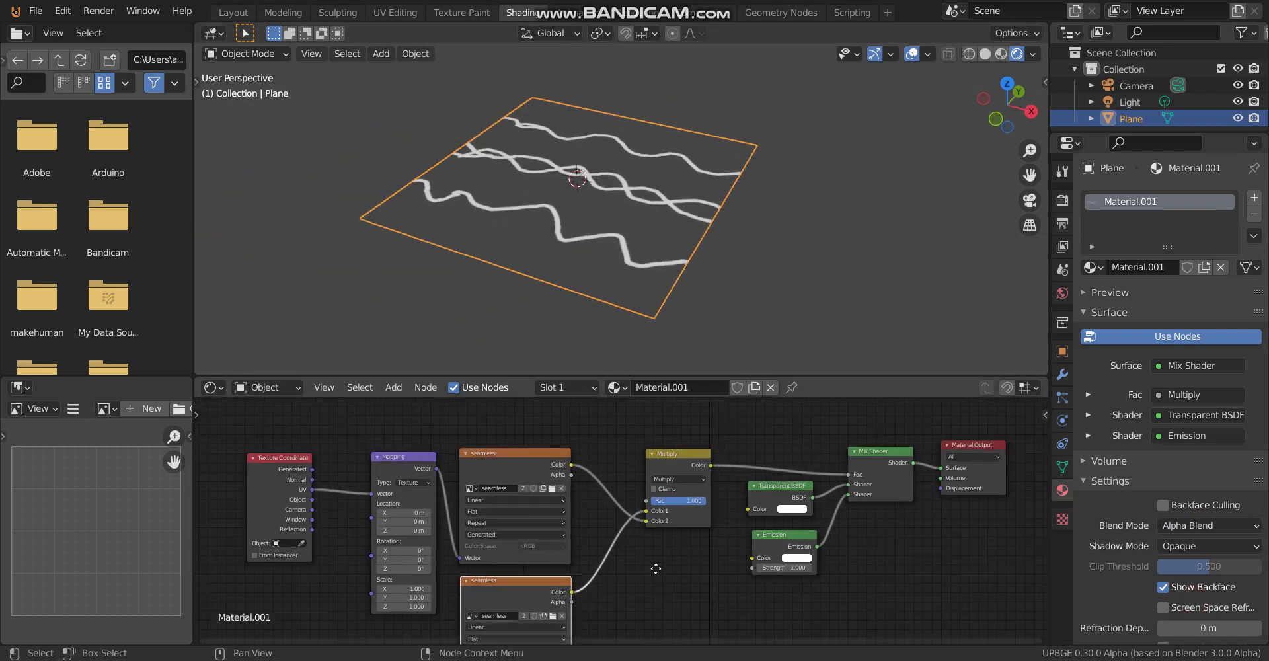
click(474, 575)
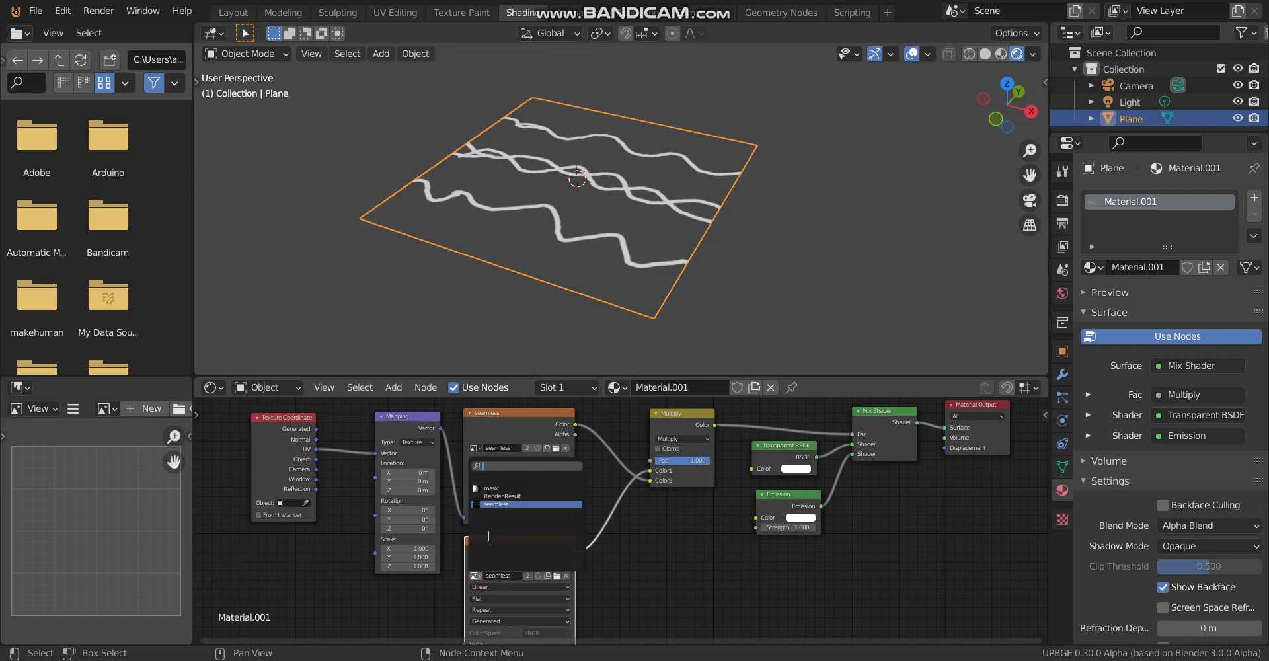
click(496, 489)
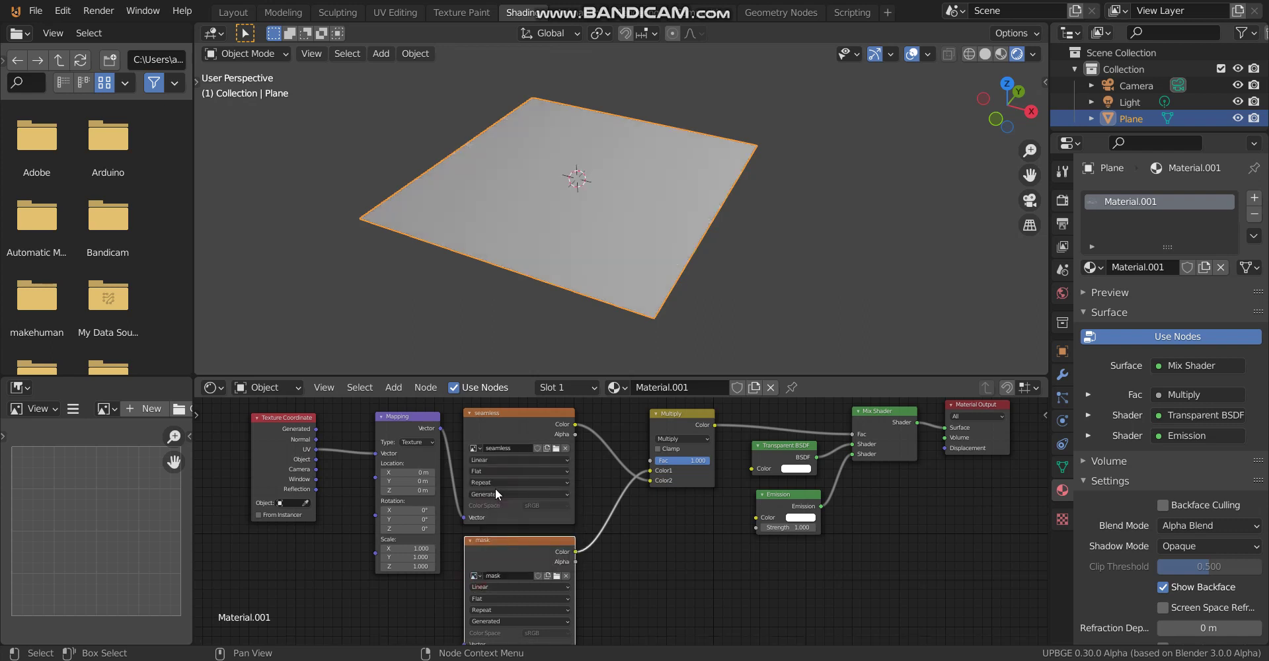
Step: Set the Mapping node's Location X to 1.1 m to scroll the trail texture, and deselect the plane
mouse_move(661, 244)
middle_down()
mouse_move(739, 270)
mouse_move(654, 265)
middle_up()
mouse_move(410, 472)
mouse_down()
mouse_move(437, 472)
mouse_move(397, 472)
mouse_move(437, 472)
mouse_up()
click(688, 299)
shift+middle_drag(688, 299, 623, 262)
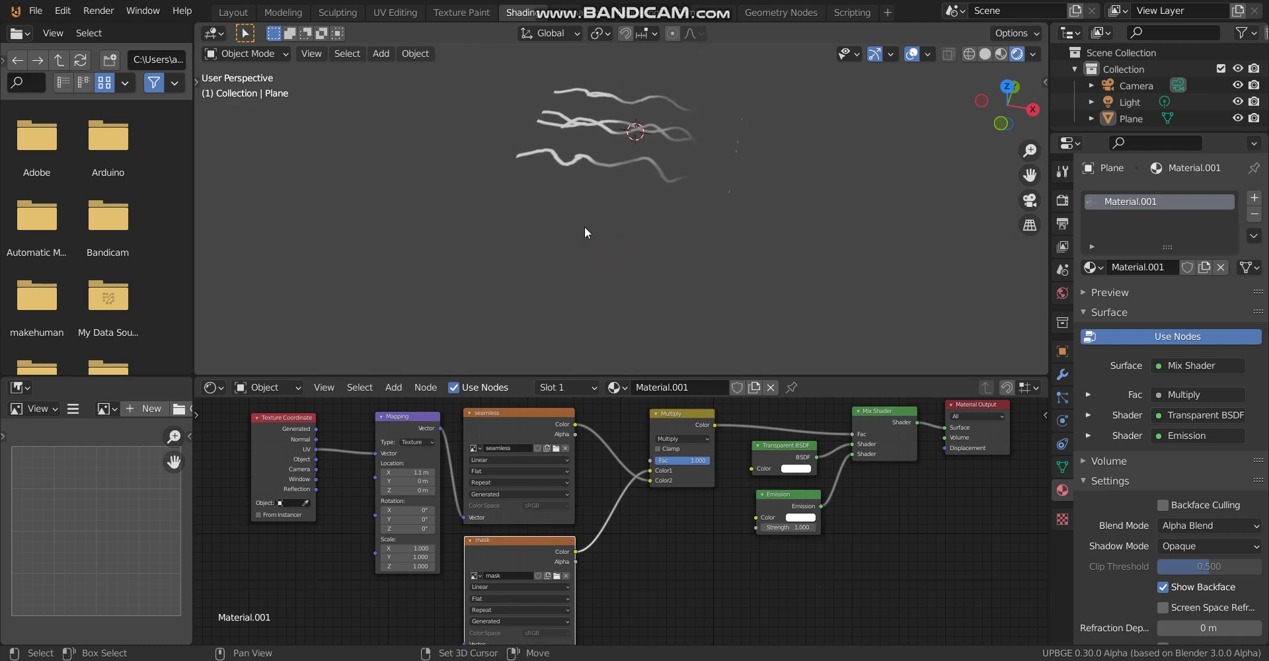
Step: Add a mesh cone and scale it down to a small fraction of the plane's size
key(shift+a)
click(652, 325)
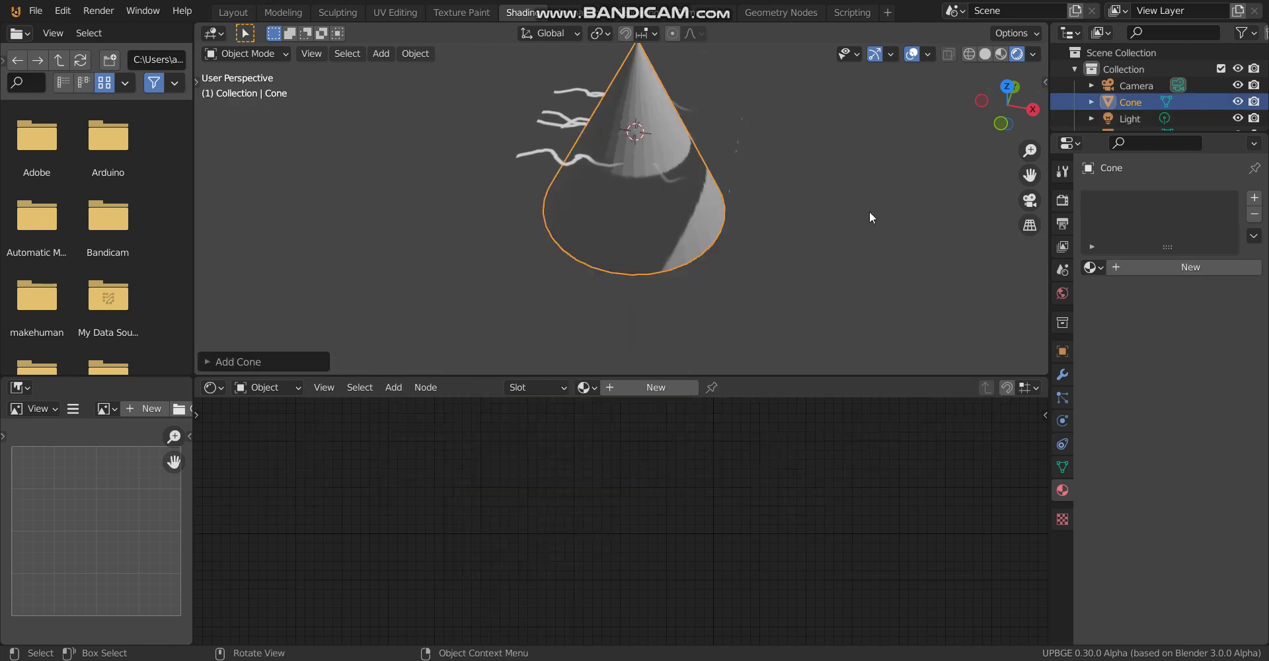
key(s)
click(737, 185)
mouse_move(736, 184)
middle_down()
mouse_move(731, 172)
mouse_move(712, 192)
middle_up()
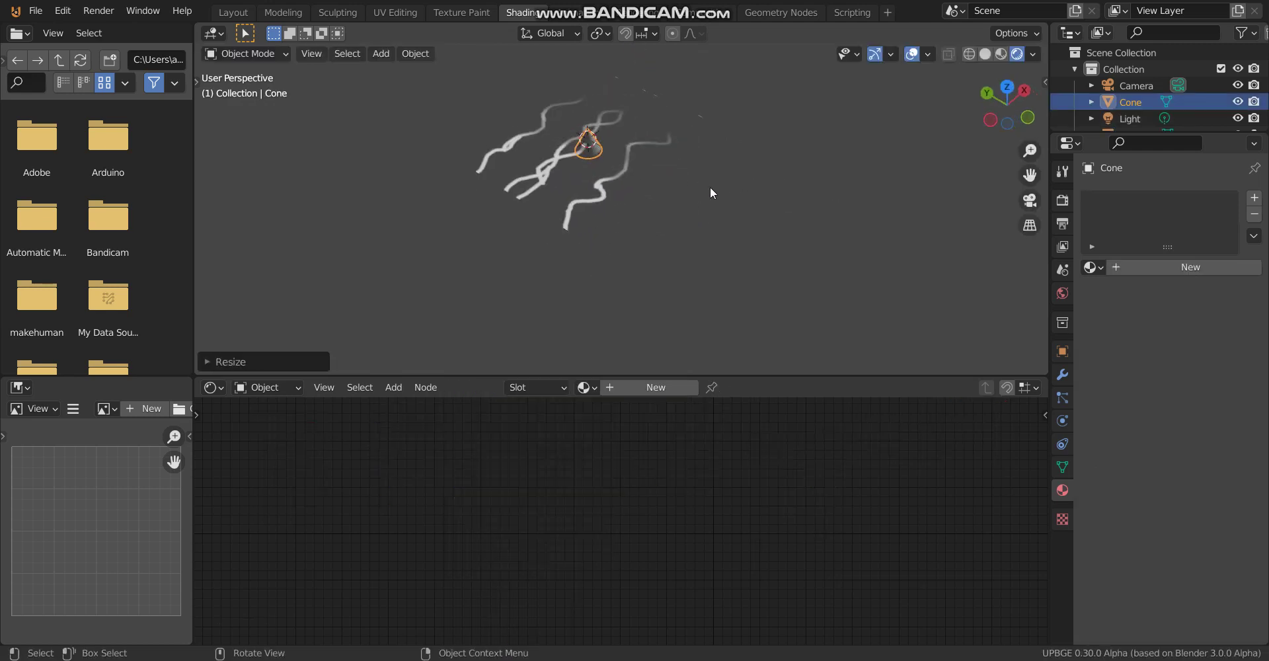
Step: Move the small cone off the trail plane into the empty space beside it
key(g)
click(807, 262)
mouse_move(807, 262)
middle_down()
mouse_move(679, 234)
mouse_move(623, 204)
middle_up()
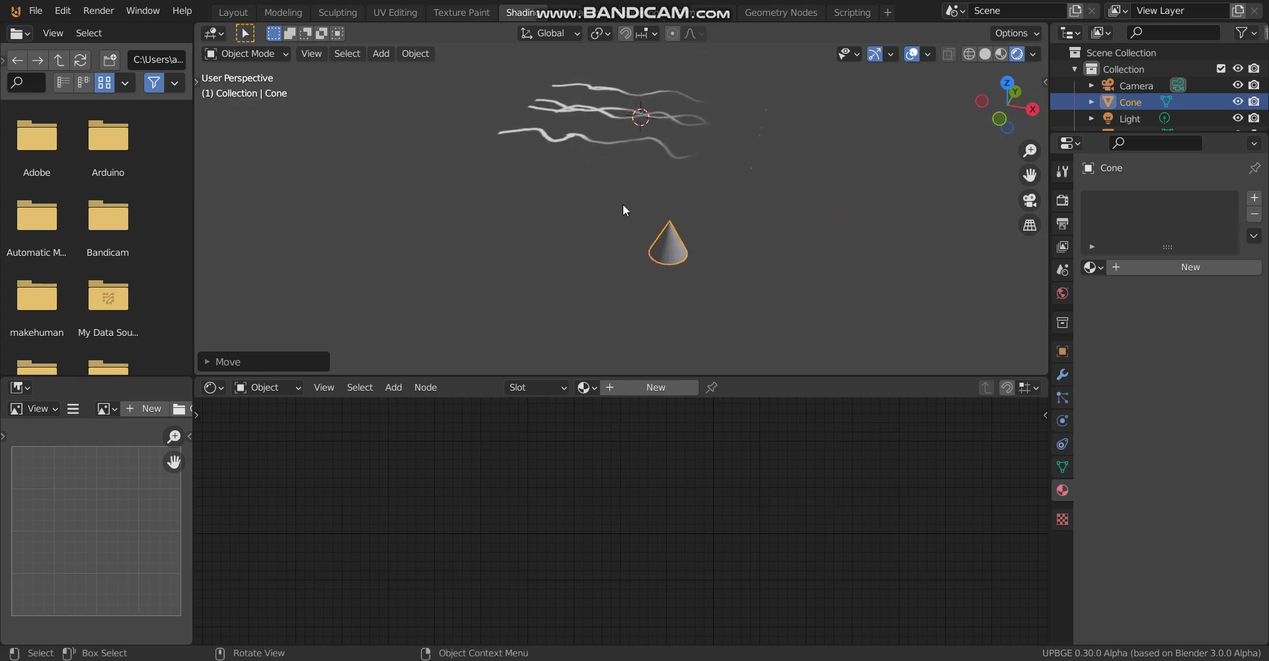
Step: Add a Keyboard sensor to the cone in the Logic Bricks Editor and assign its trigger key
click(219, 388)
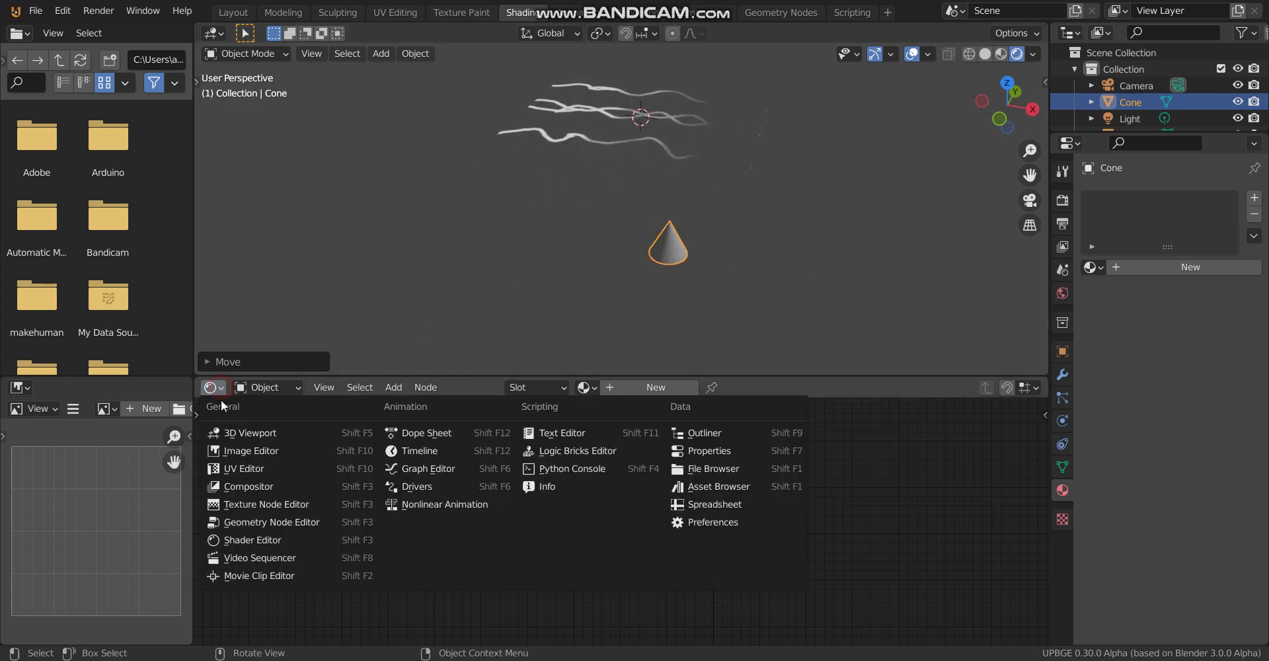
click(546, 452)
click(356, 435)
click(367, 321)
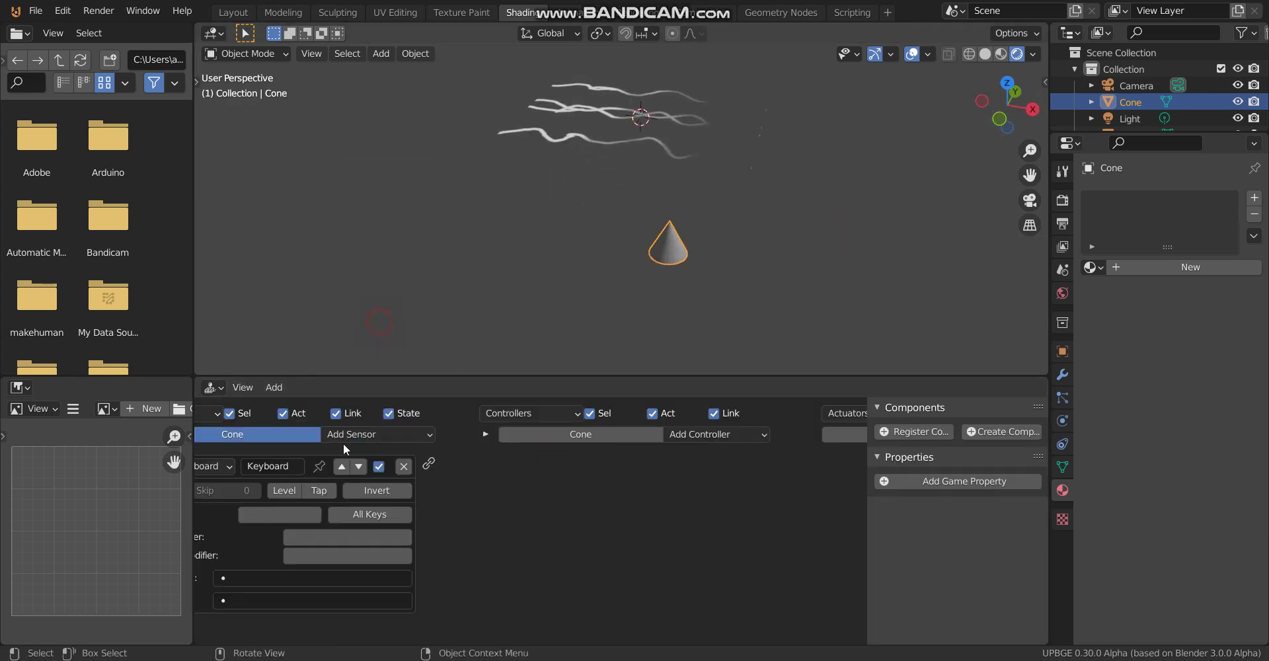
click(297, 517)
Step: Link a Simple Motion actuator with X location 0.01 to the cone's Keyboard sensor and test the movement in the game
ctrl+scroll(786, 493, right, 5)
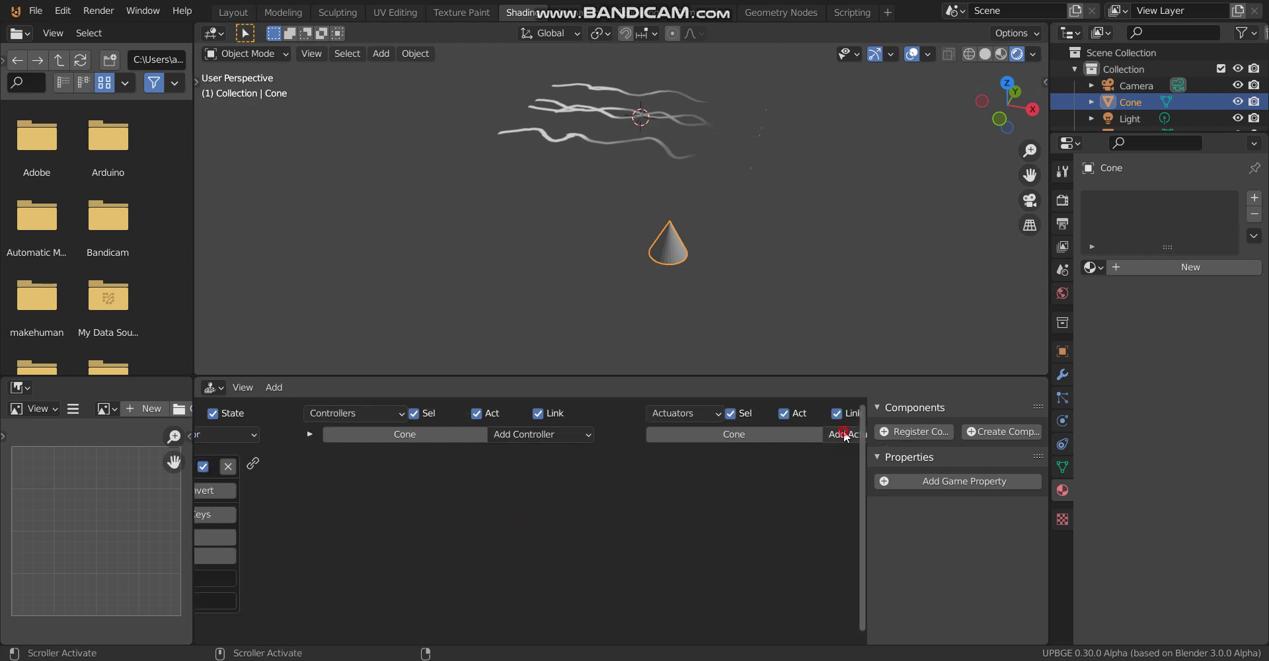
click(844, 435)
click(867, 267)
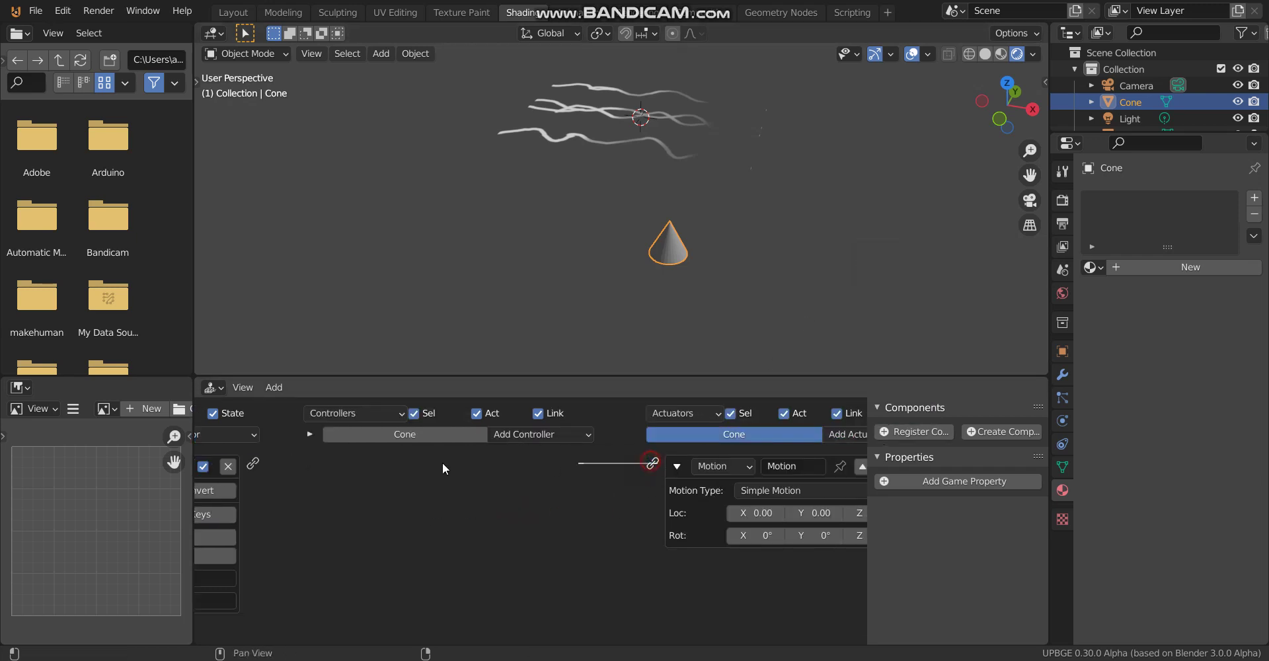
drag(257, 462, 253, 463)
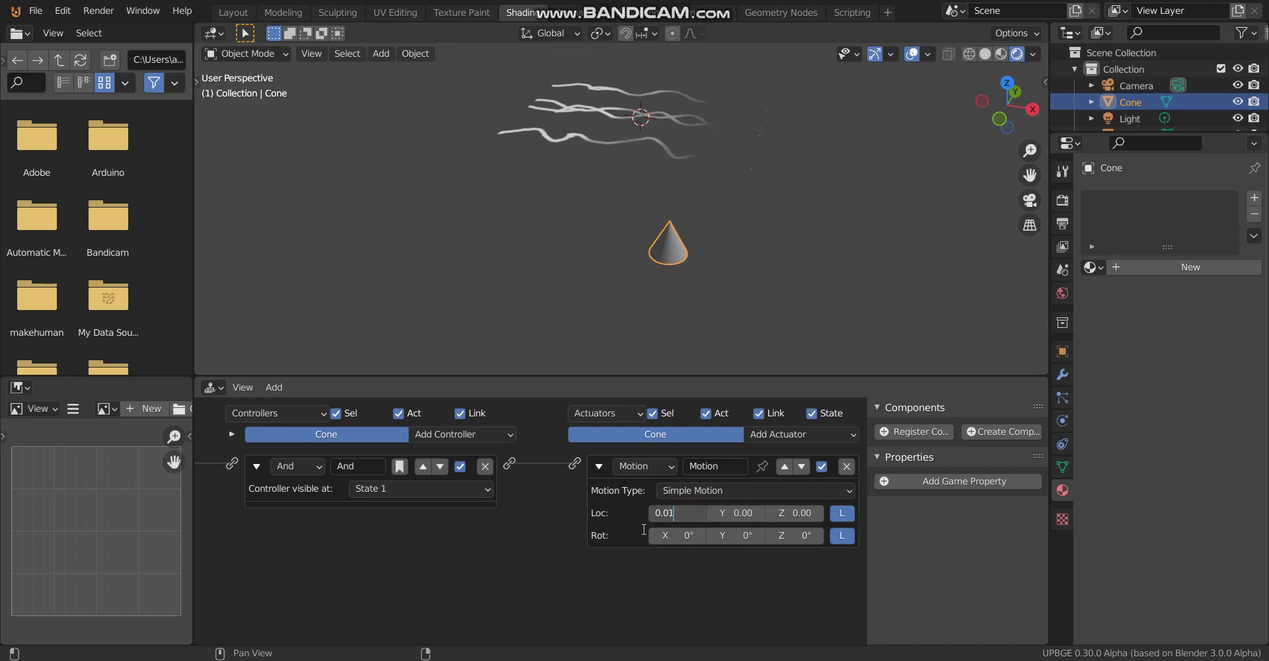
key(p)
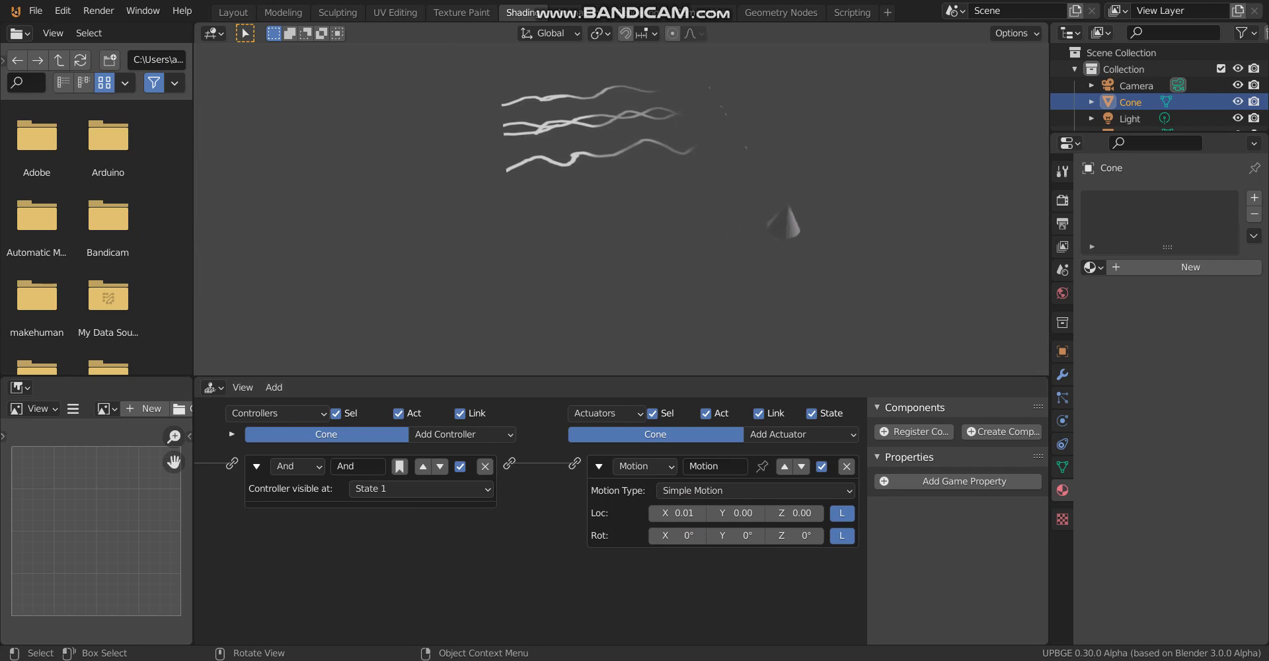
key(Escape)
Step: Display the plane's material in the Shader Editor and reset the Mapping node's Location X to 0 m
click(598, 135)
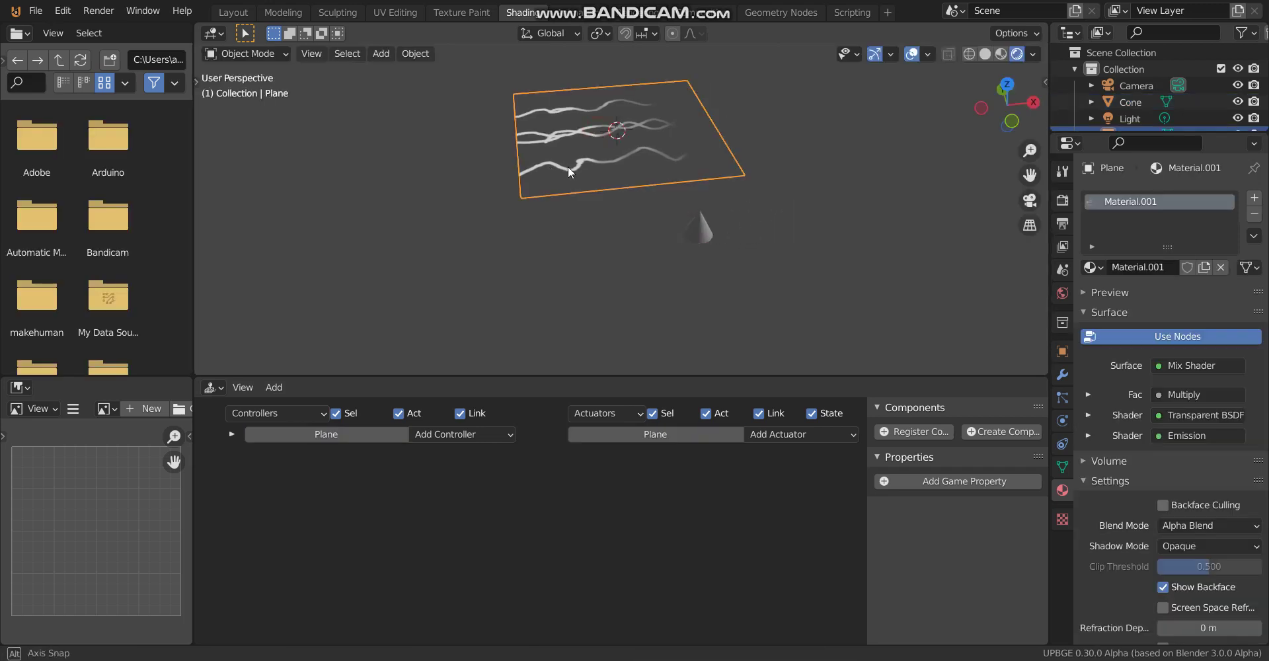
middle_drag(568, 165, 431, 340)
click(211, 387)
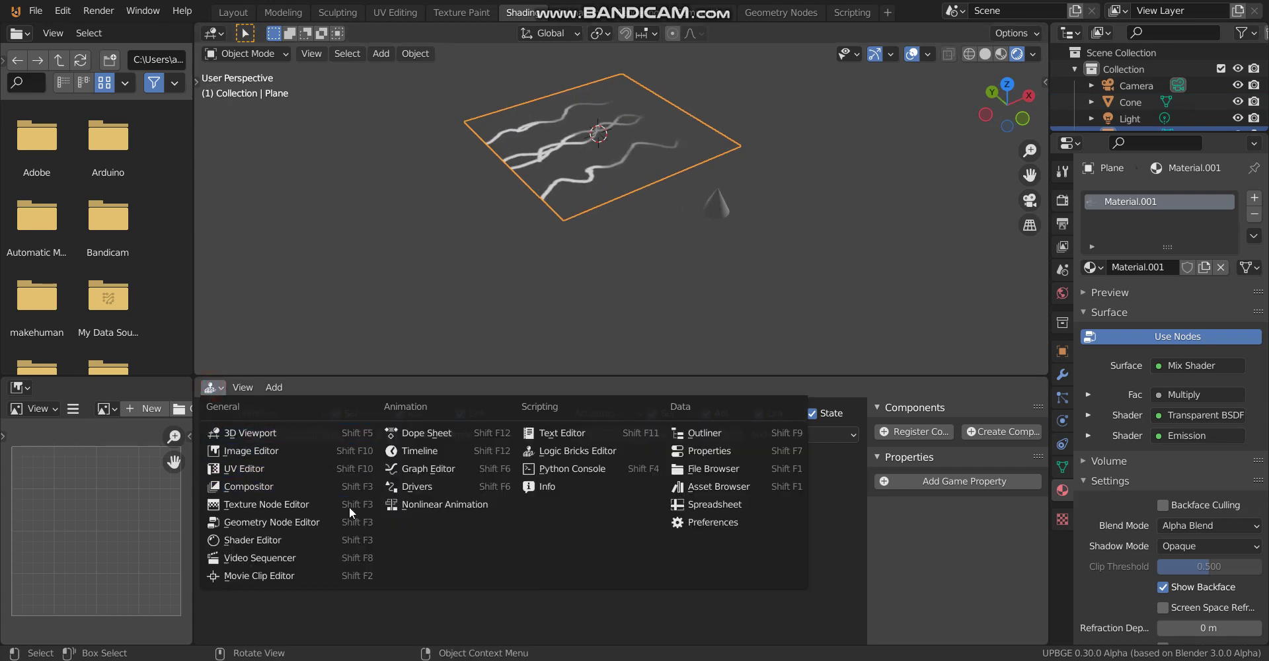
click(287, 540)
scroll(446, 473, up, 2)
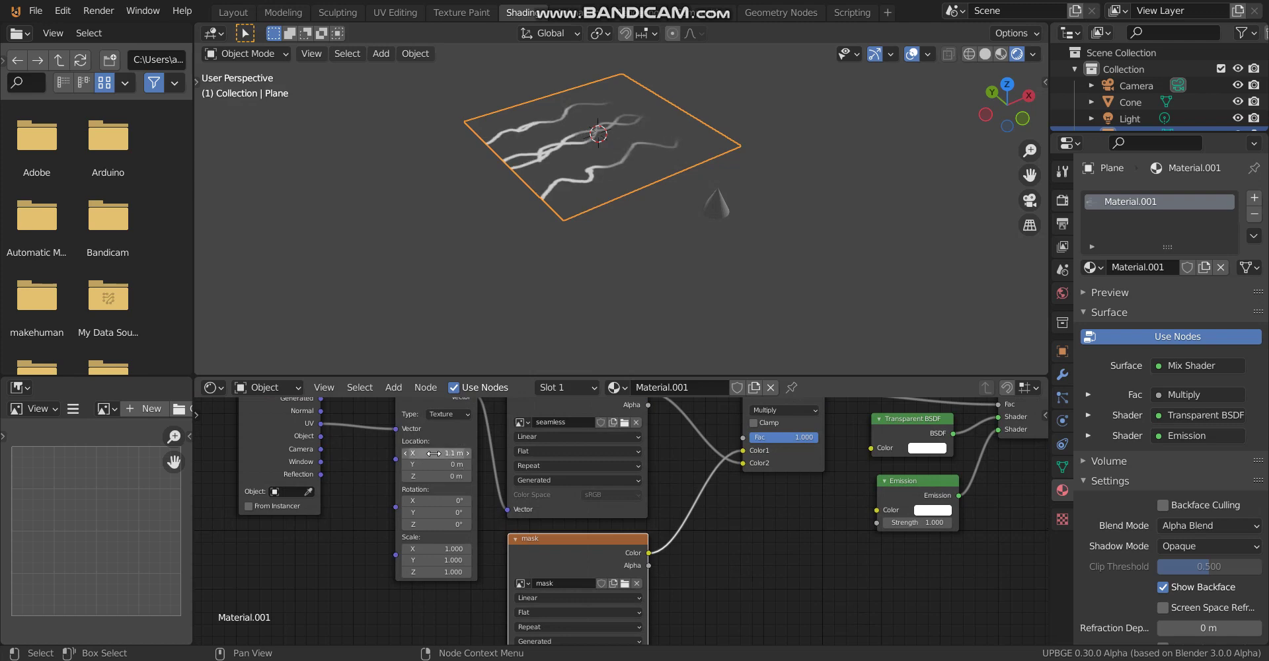
right_click(433, 454)
click(247, 556)
key(Return)
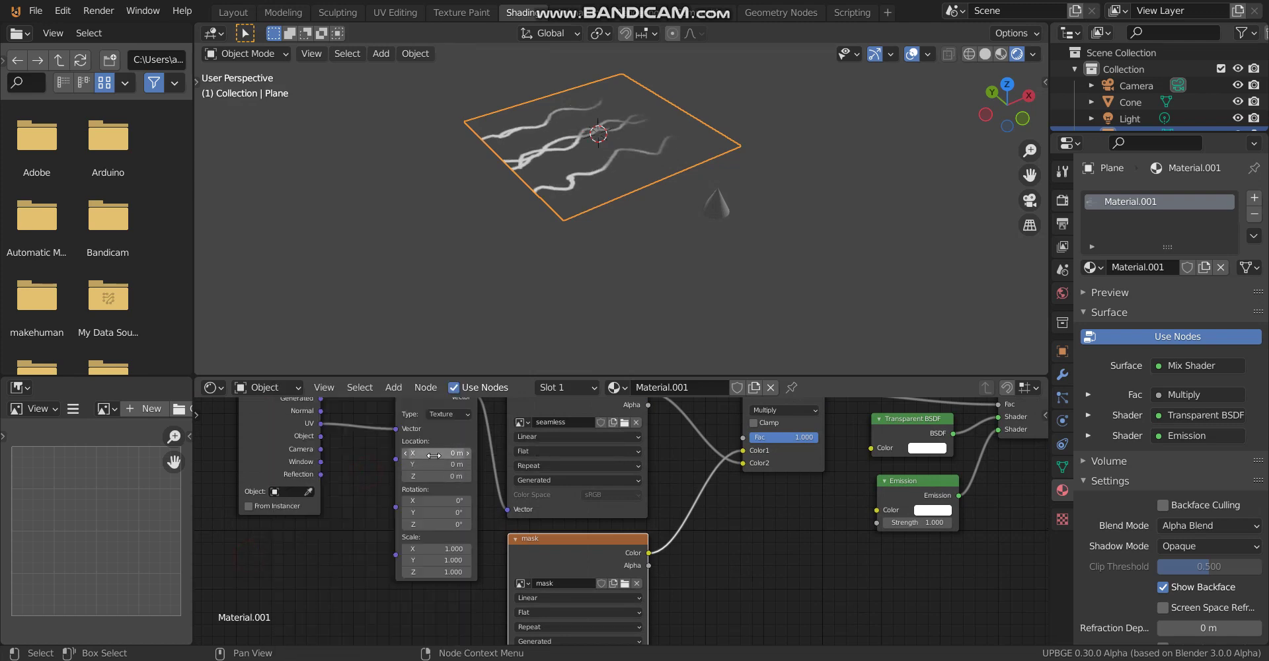
Step: Add a driver to the Mapping node's Location X using the Cone's world-space X Location and the expression var /2+ 0.0
right_click(433, 454)
click(434, 425)
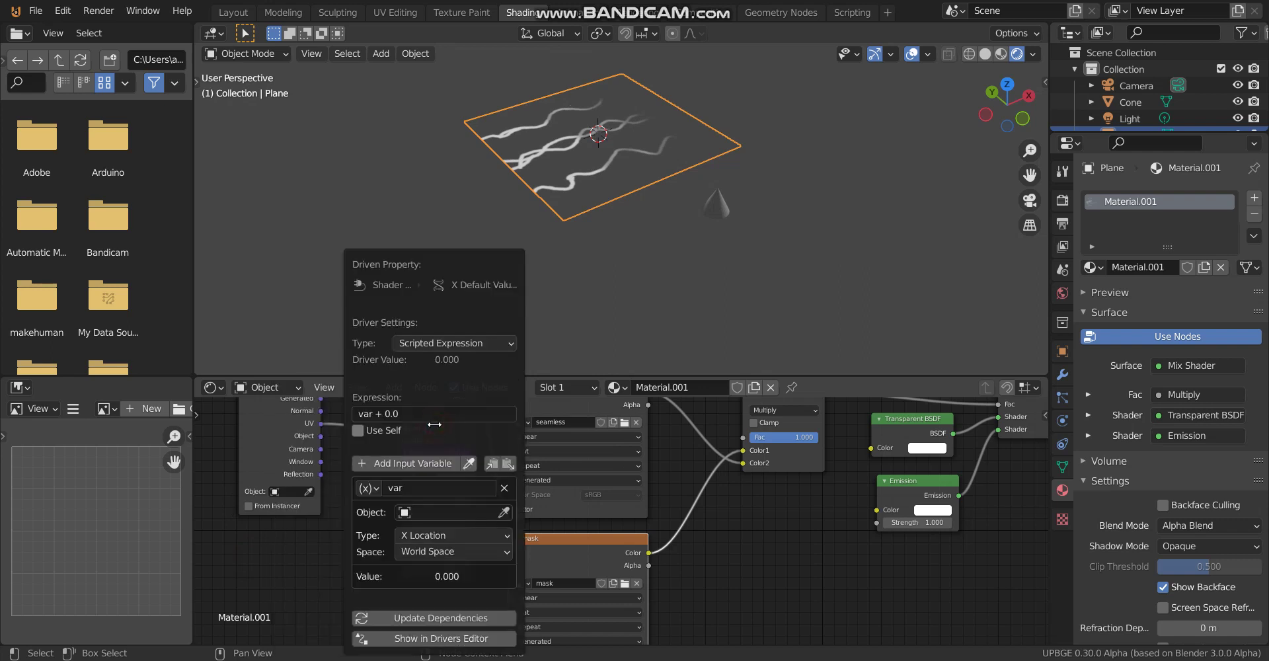
click(430, 514)
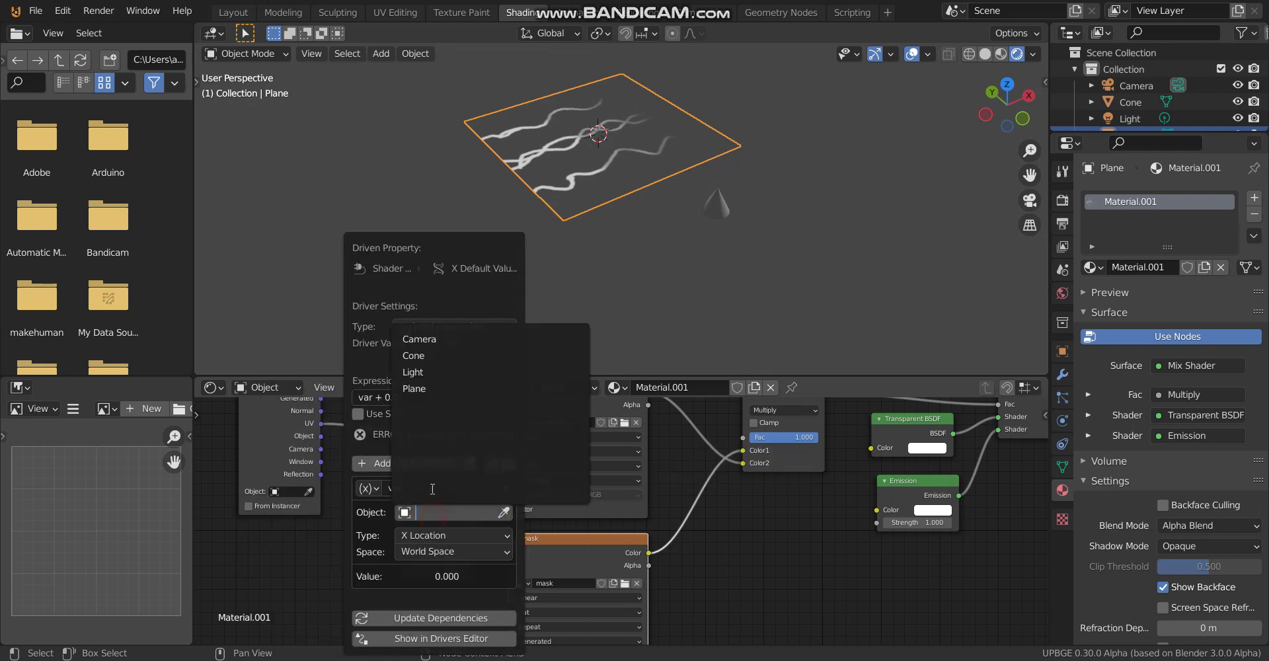
click(433, 362)
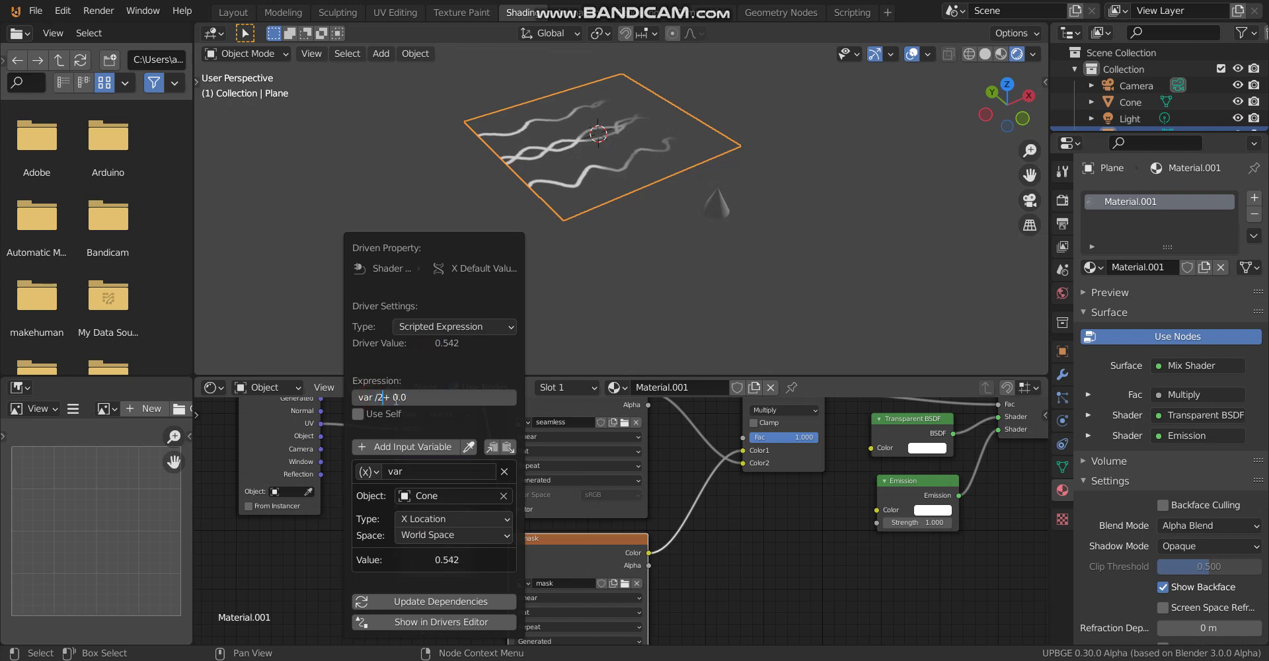
click(437, 521)
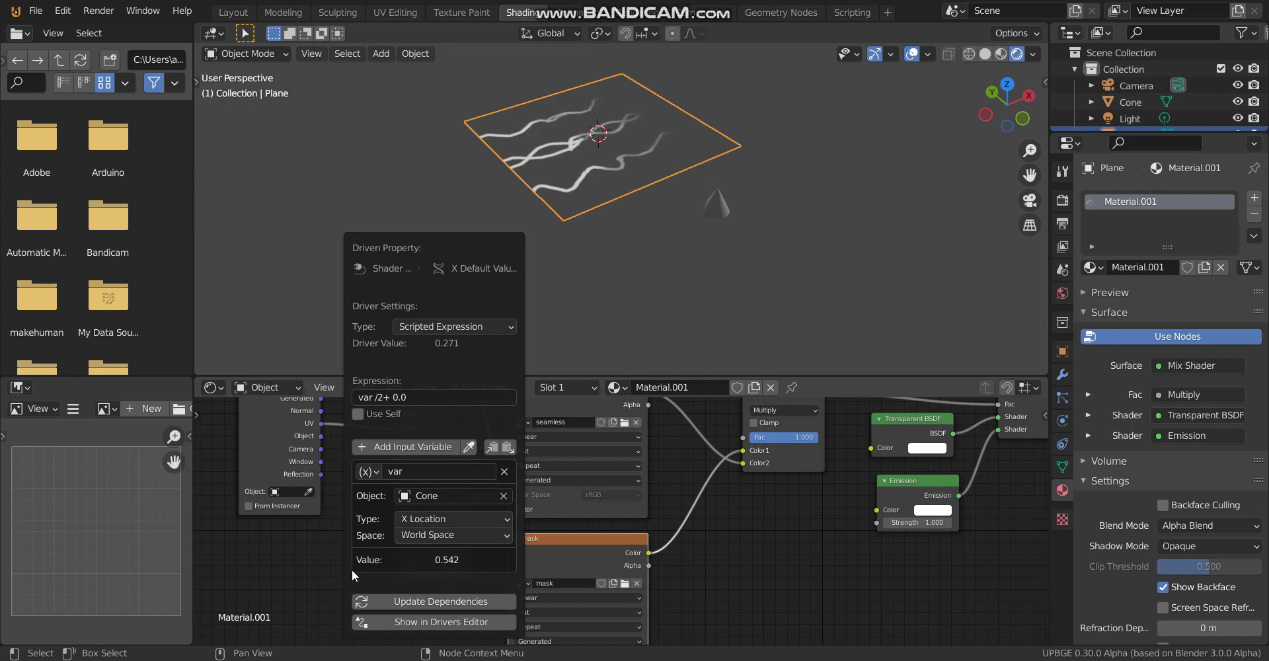
click(299, 558)
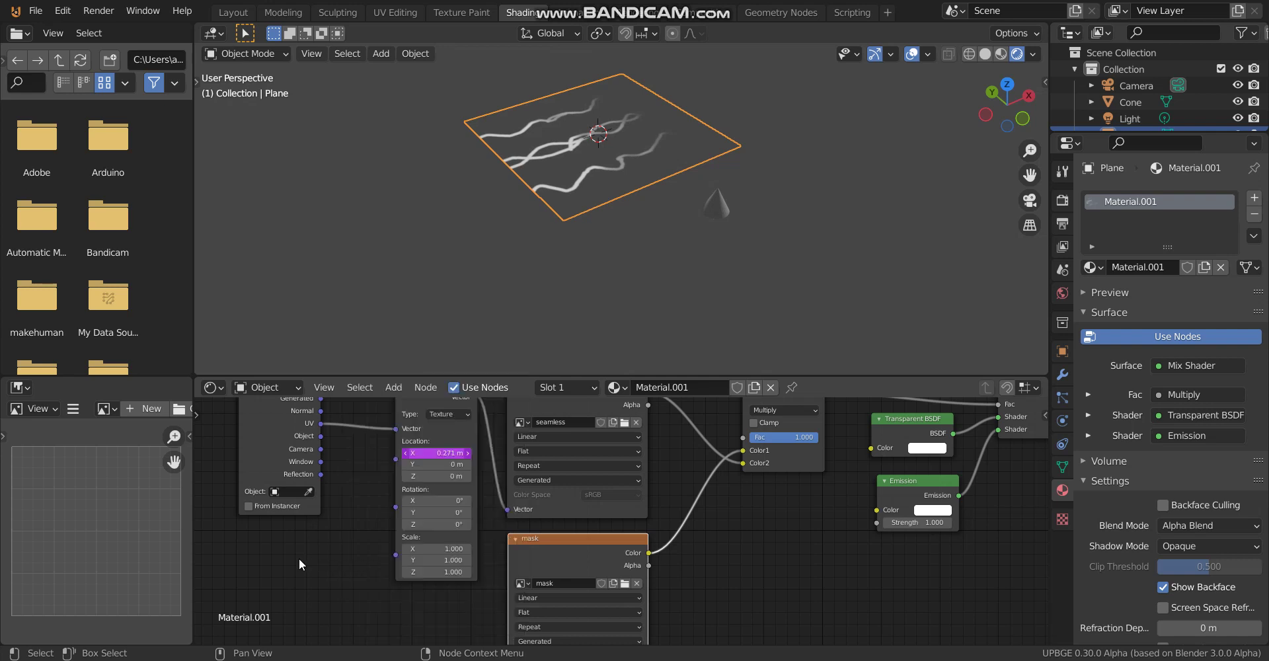
Step: Move the cone back along the X axis and run the game to check the driven trail scrolling
click(718, 206)
click(197, 82)
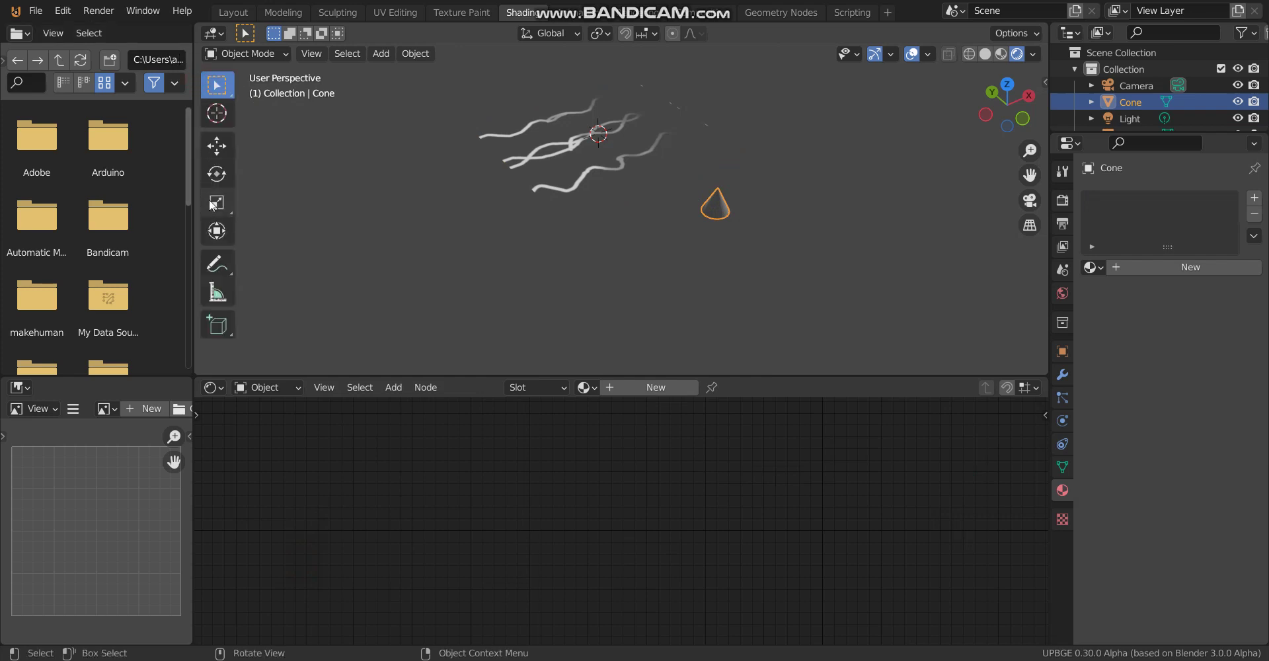
click(218, 150)
drag(765, 179, 694, 264)
key(p)
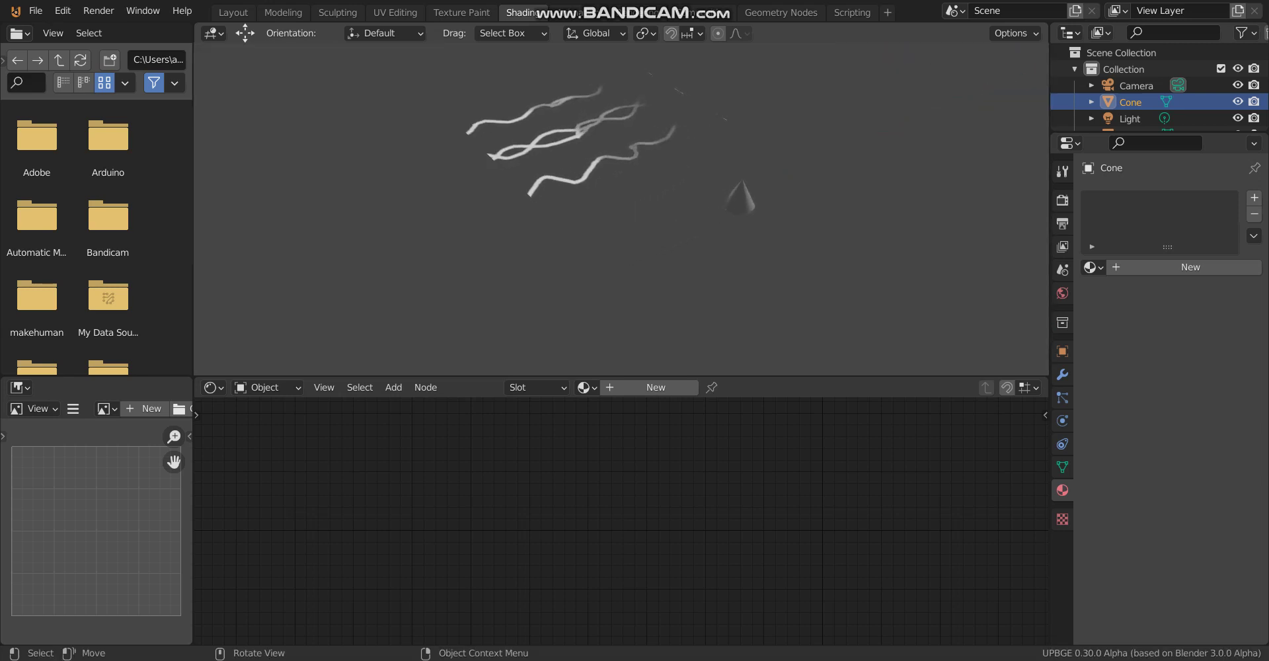
key(Escape)
Step: Add a Mouse sensor and a Keyboard sensor to the plane in the Logic Bricks Editor
click(580, 145)
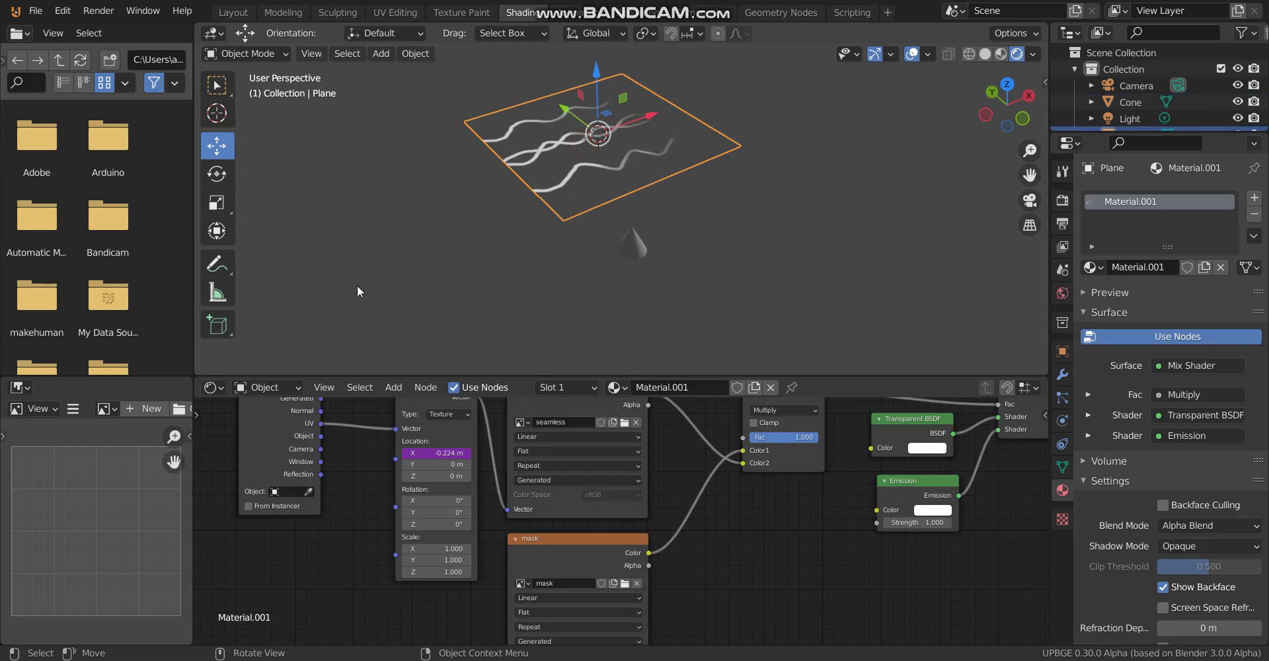
click(213, 387)
click(528, 451)
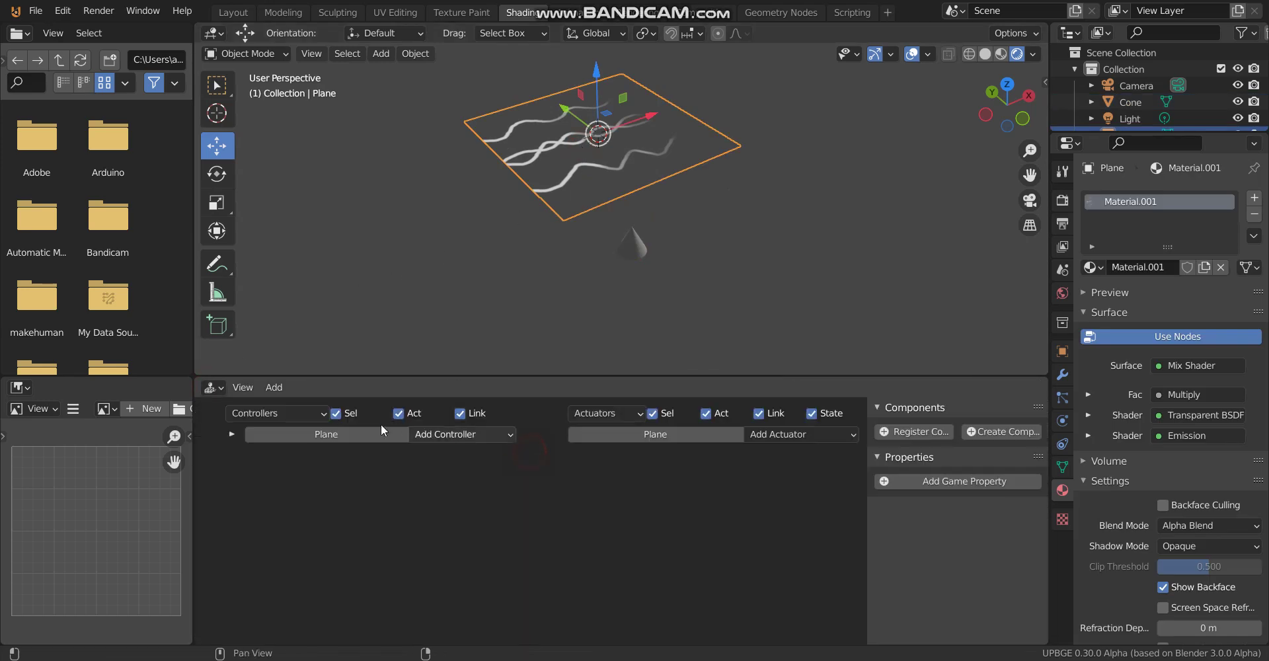
scroll(449, 442, down, 1)
click(397, 432)
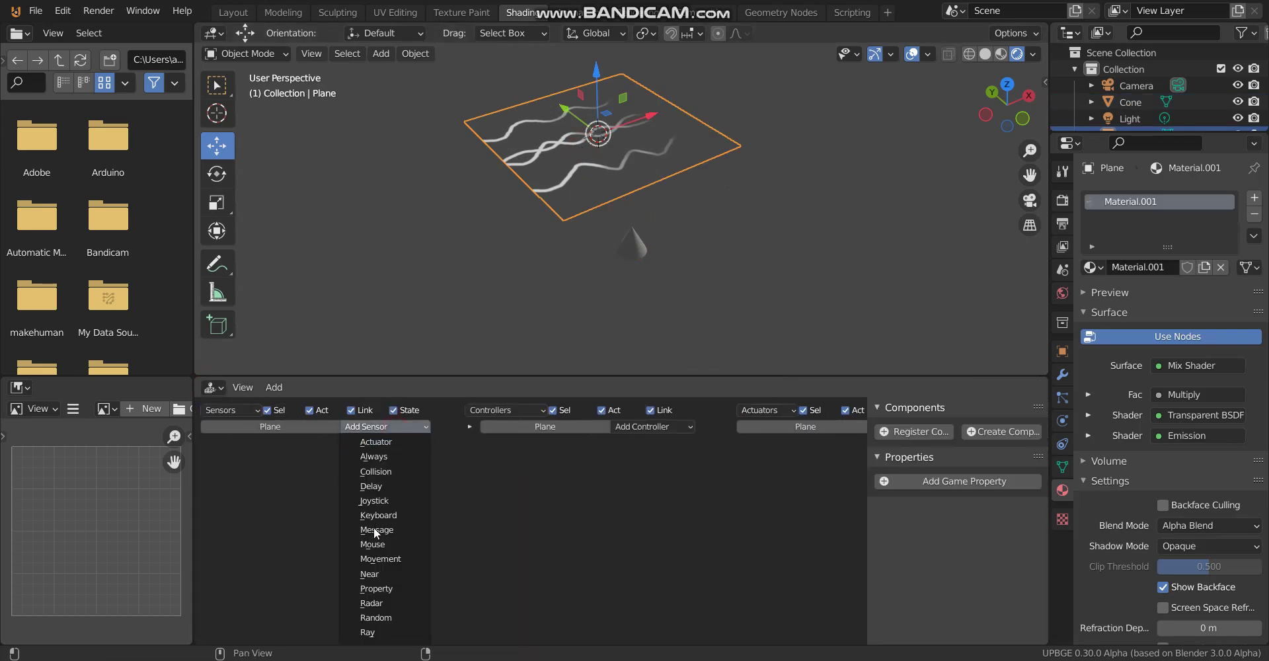
click(377, 545)
click(411, 427)
click(397, 515)
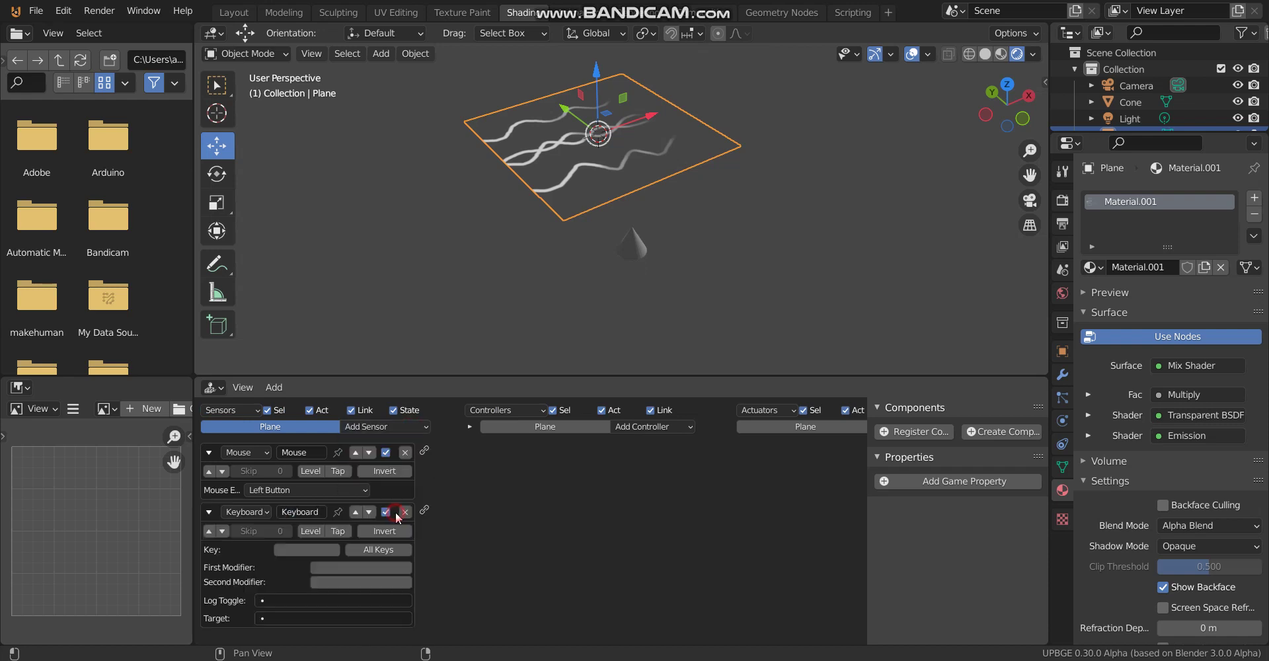
Step: Set the Mouse sensor's event to Movement and assign the trigger key of the plane's Keyboard sensor
click(295, 490)
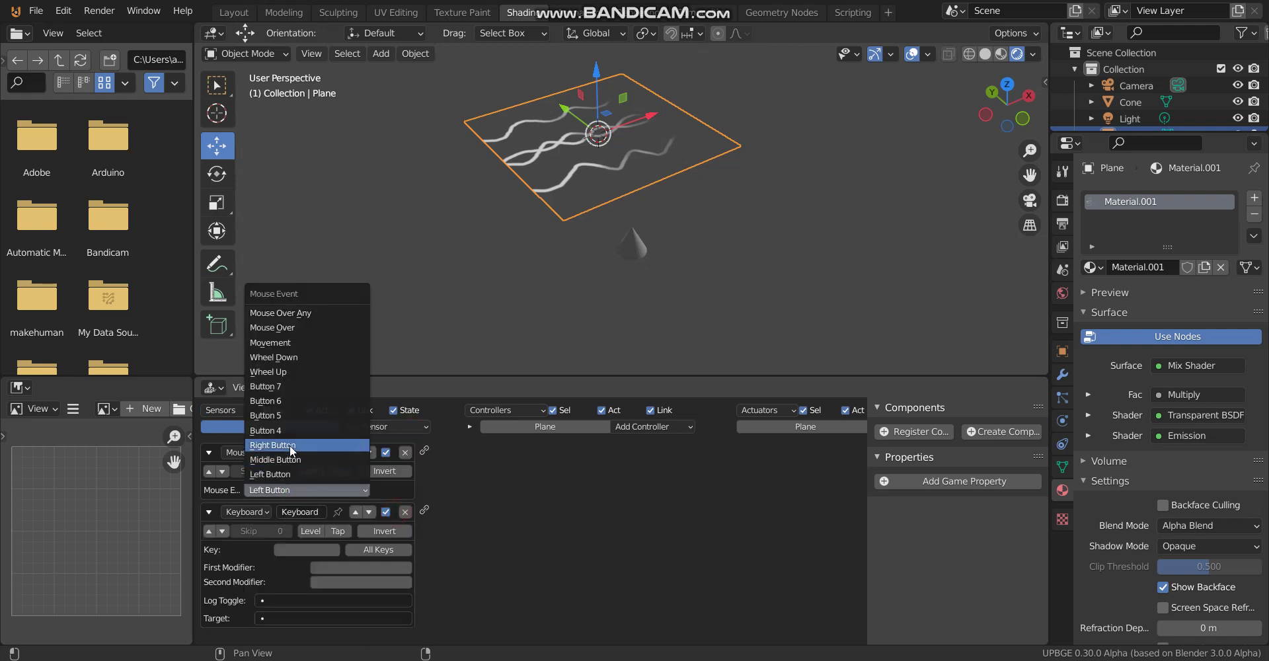
click(284, 346)
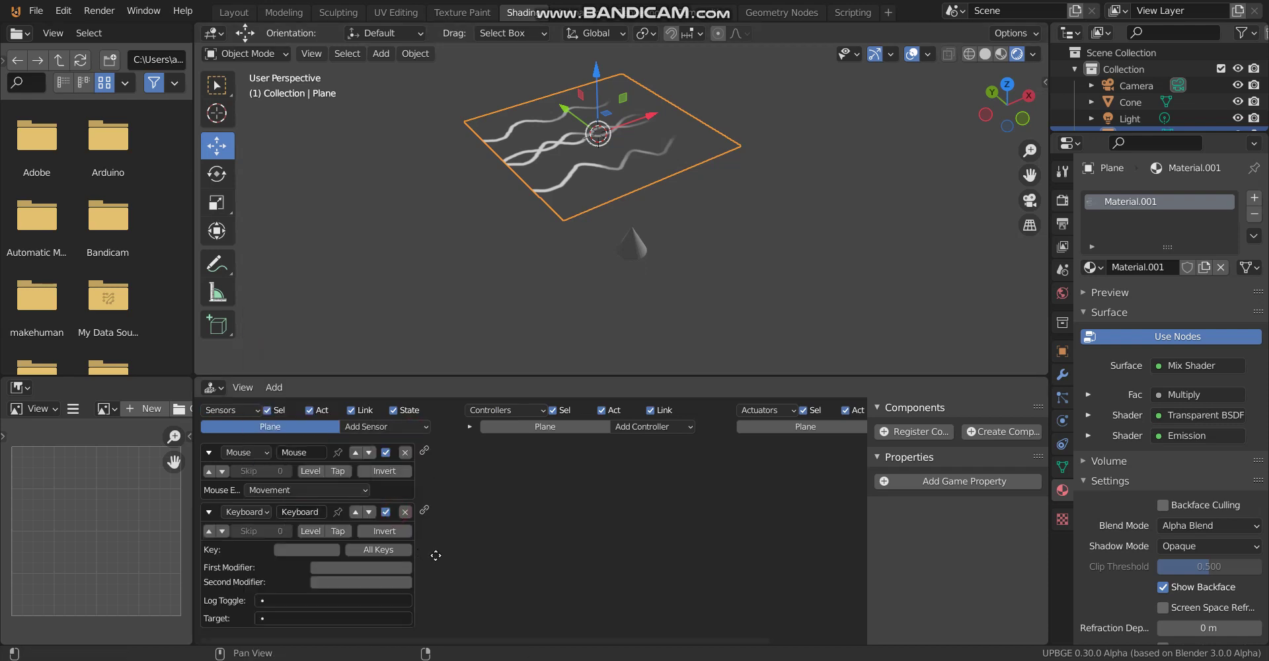
click(309, 549)
Step: Add a Mouse actuator in Look mode with its Y axis disabled, plus a Motion actuator, to the plane
scroll(696, 516, down, 2)
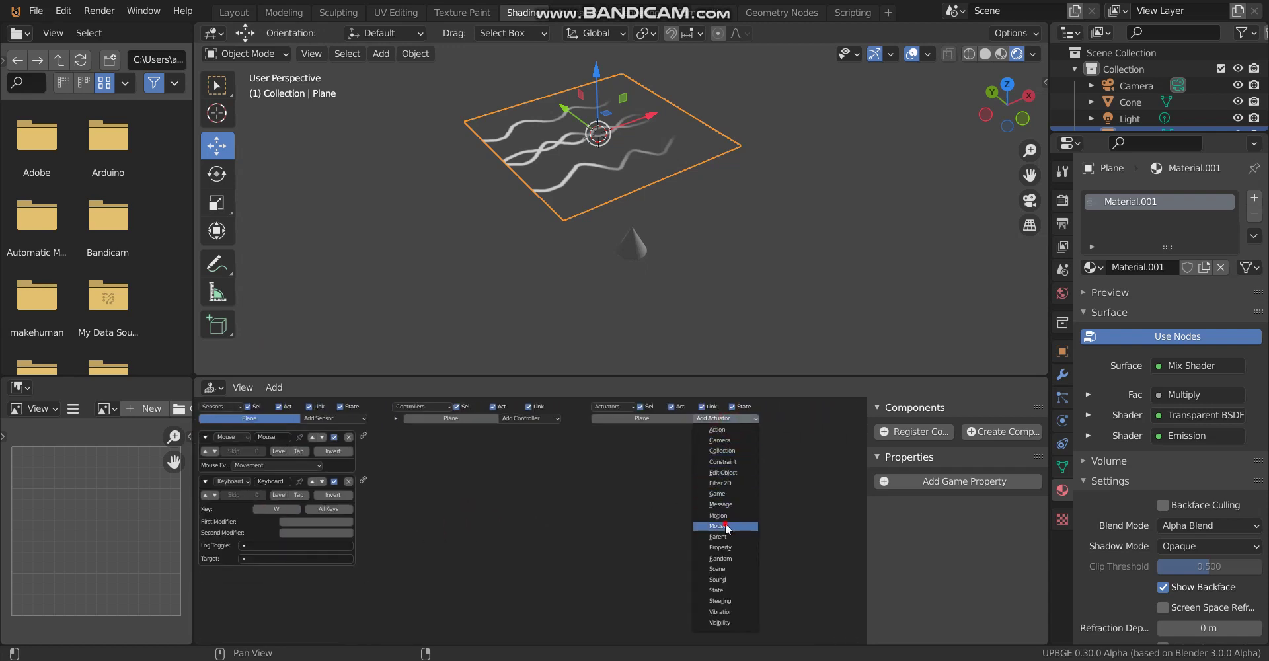
click(724, 526)
click(692, 471)
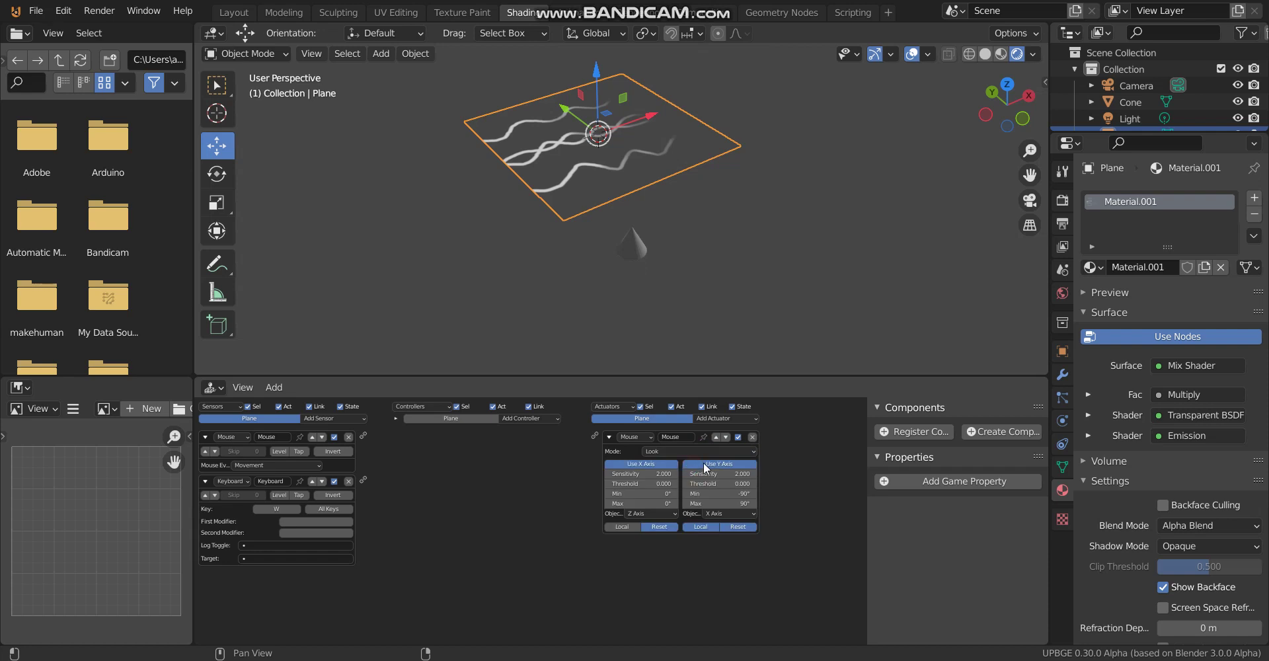
click(714, 418)
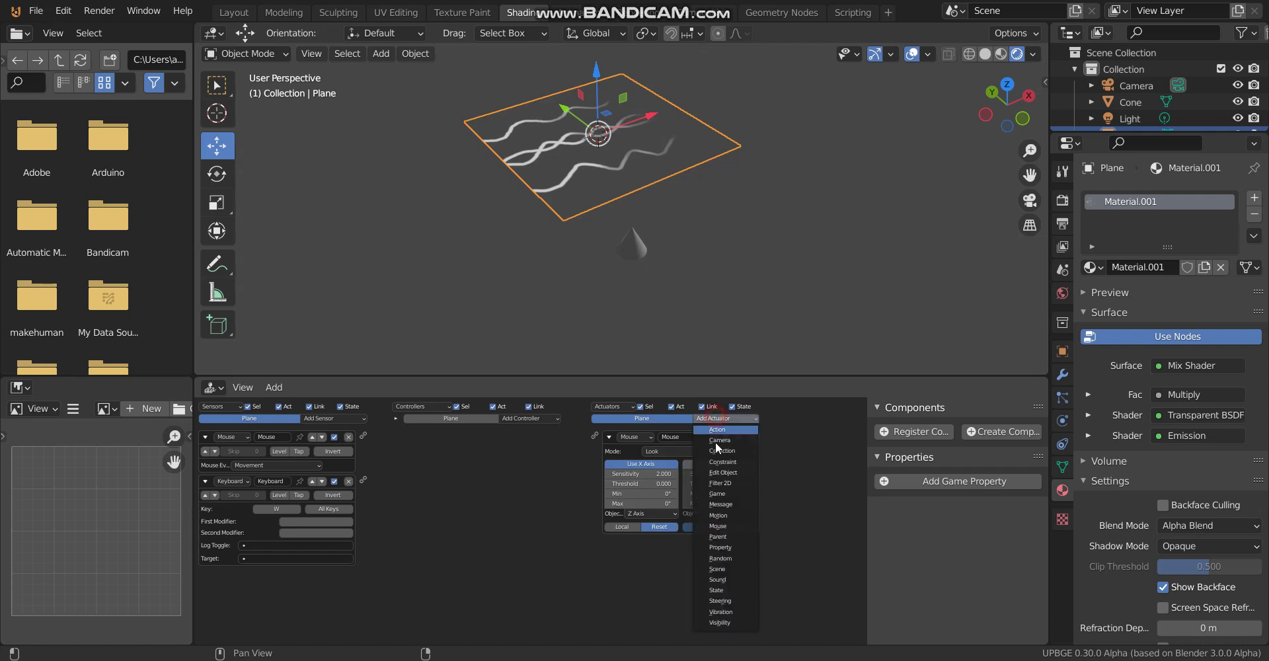
click(720, 515)
Step: Link the Mouse sensor to the Mouse actuator and the Keyboard sensor to the Motion actuator with X location -0.01
drag(363, 435, 594, 436)
drag(362, 479, 595, 541)
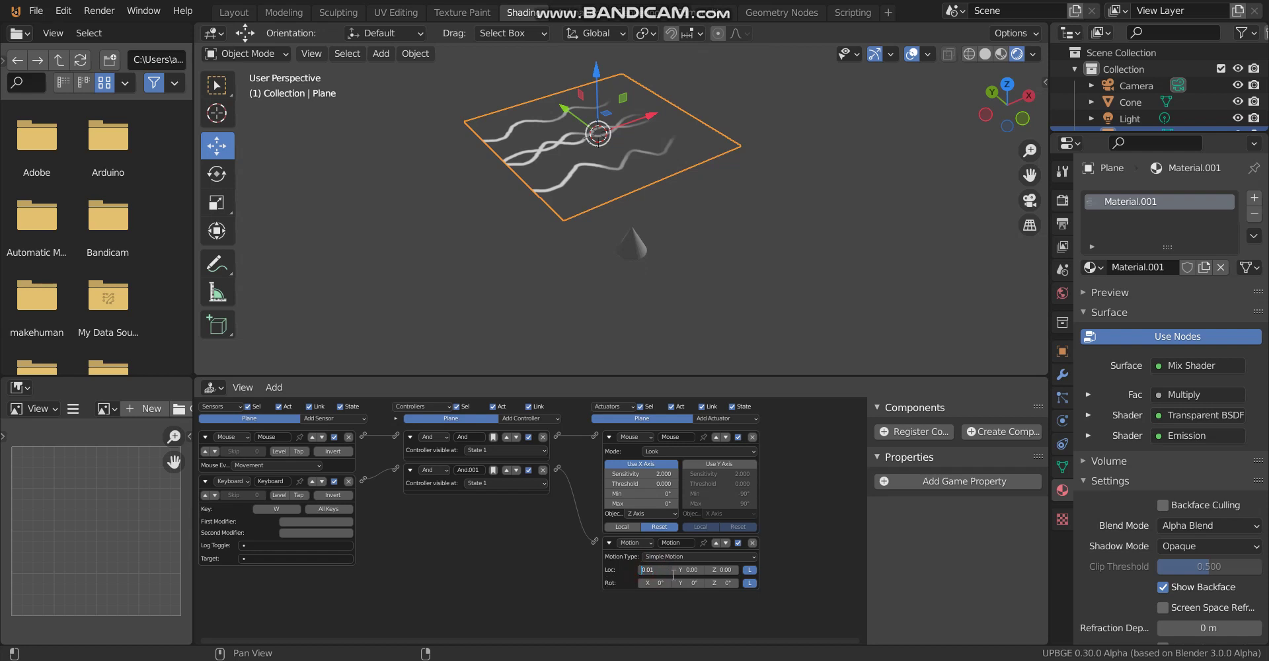
text(-)
key(Return)
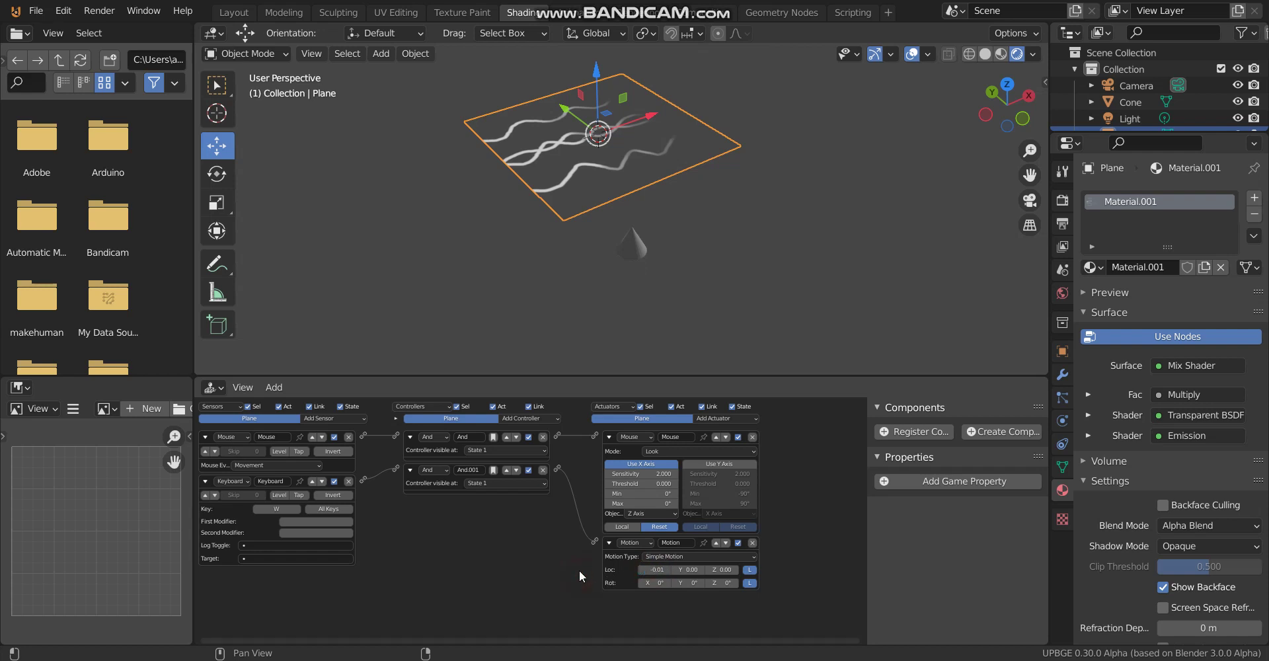
Step: Run the game to test the plane's mouse rotation and keyboard motion with the trail effect, and exit
click(738, 226)
key(p)
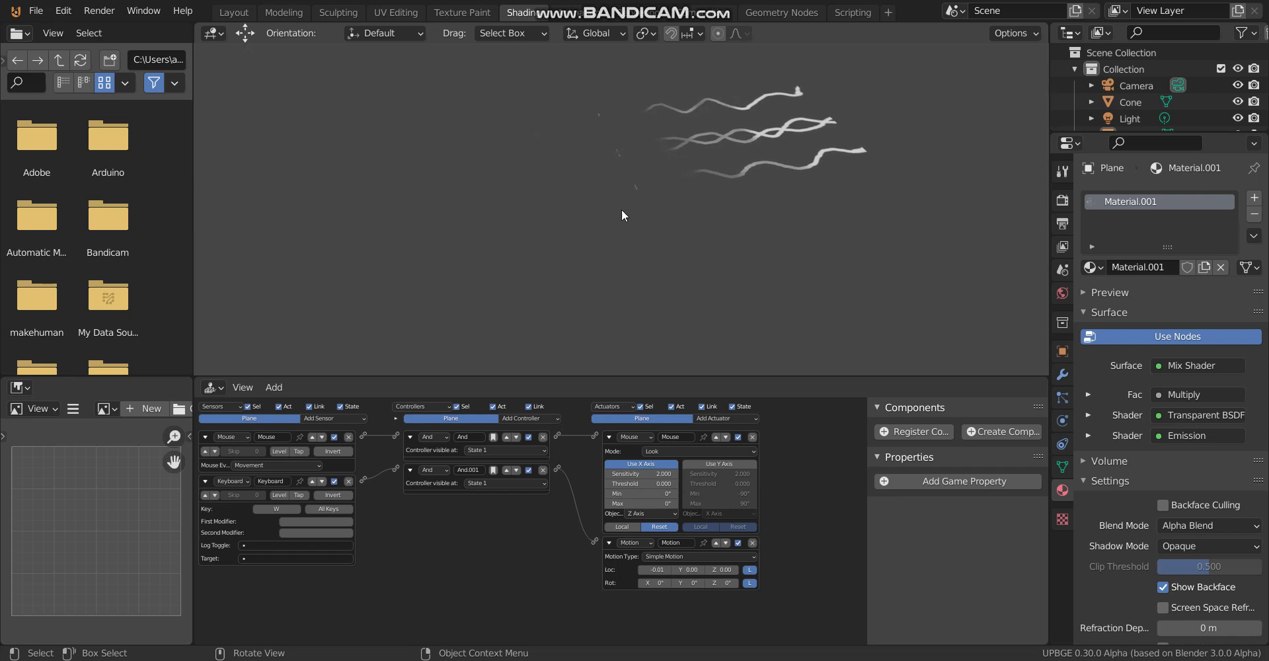
key(Escape)
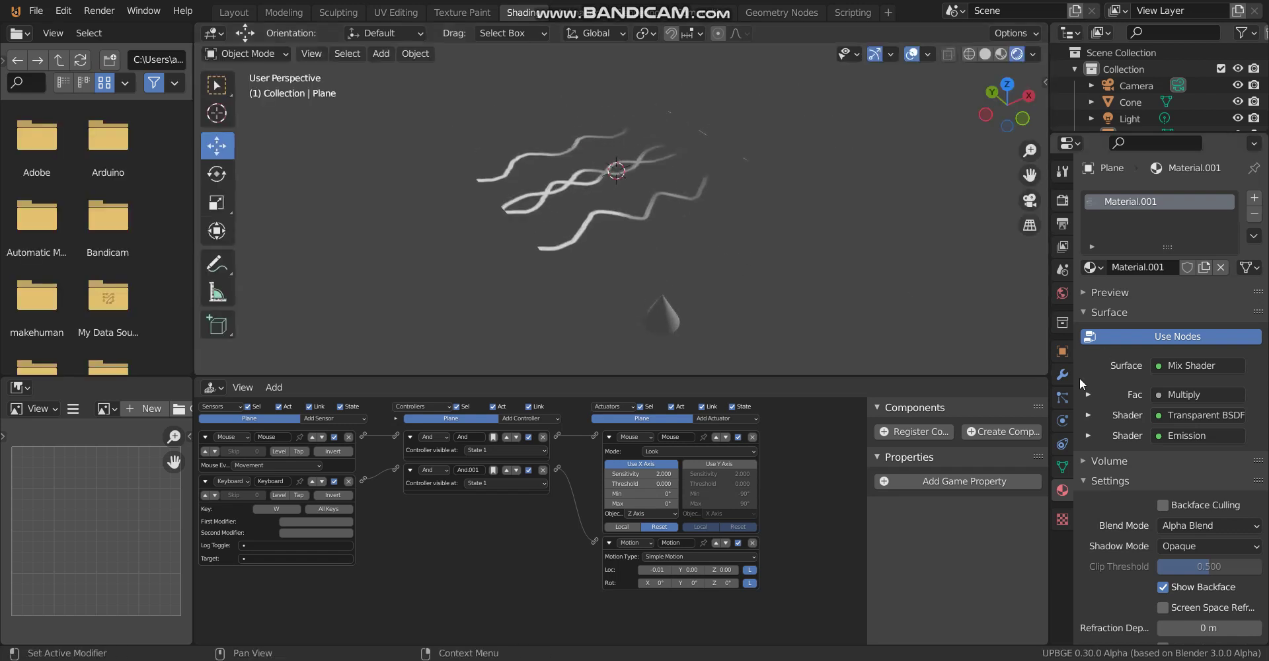
Step: Set the world background strength to 0 and enable Bloom in the render settings
click(1062, 293)
key(BackSpace)
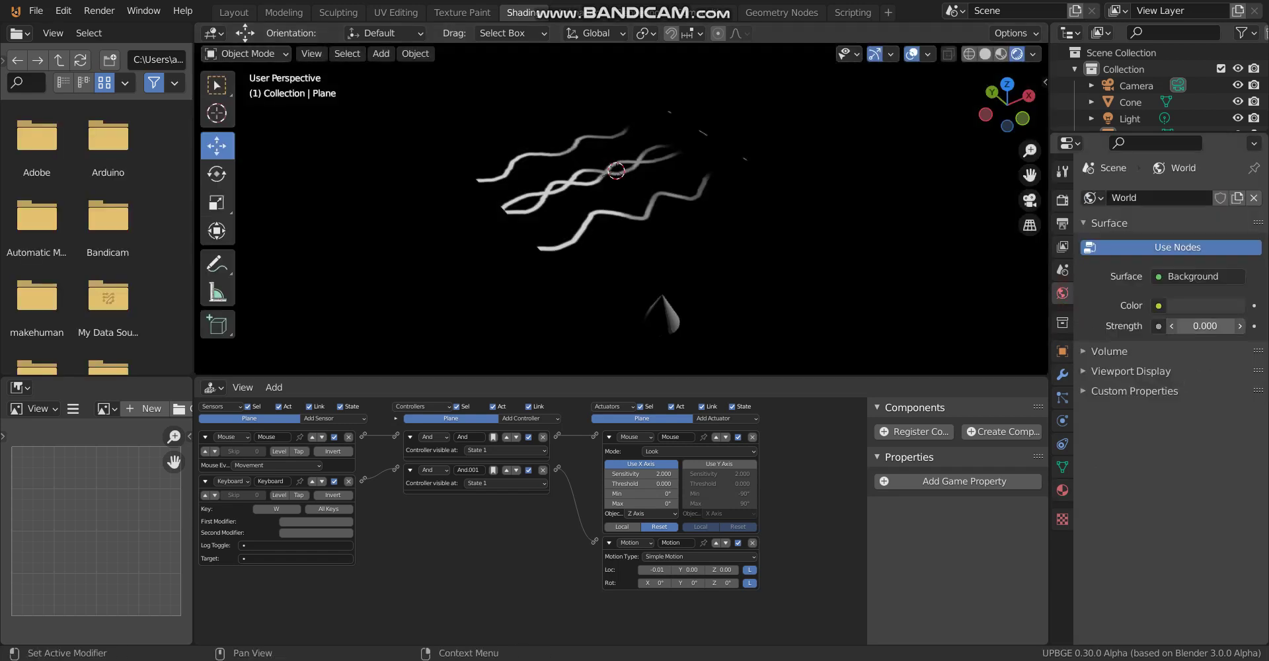
click(1062, 200)
scroll(1113, 475, down, 5)
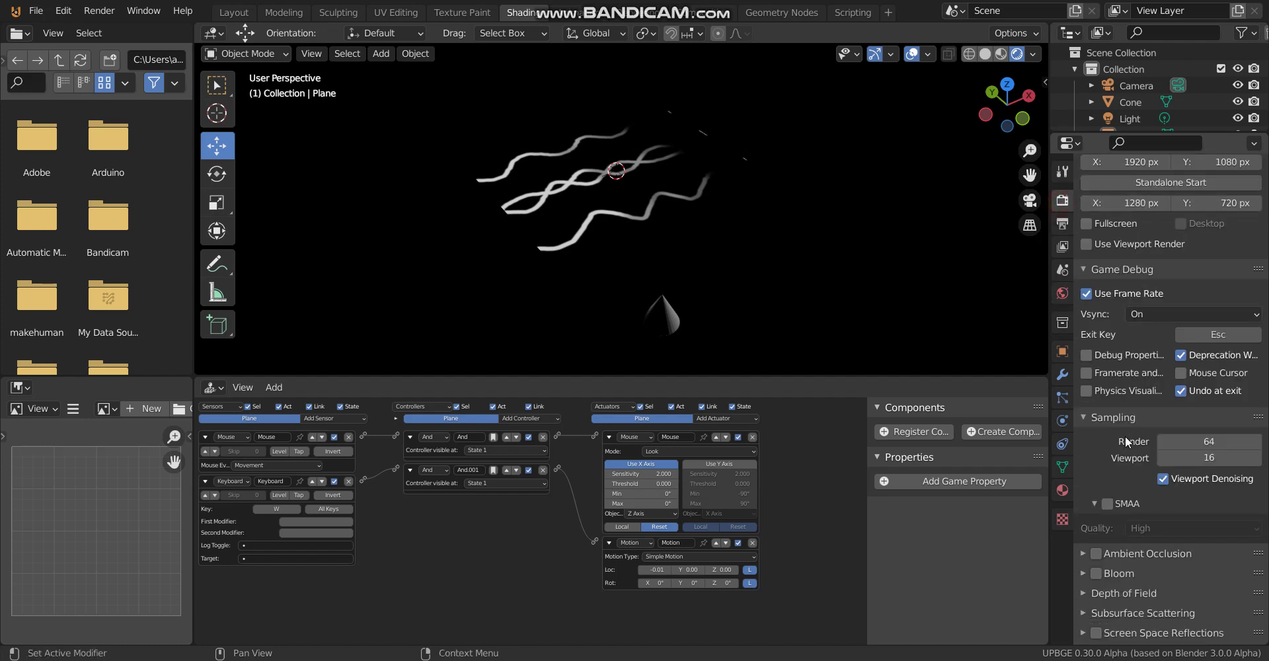
click(1096, 467)
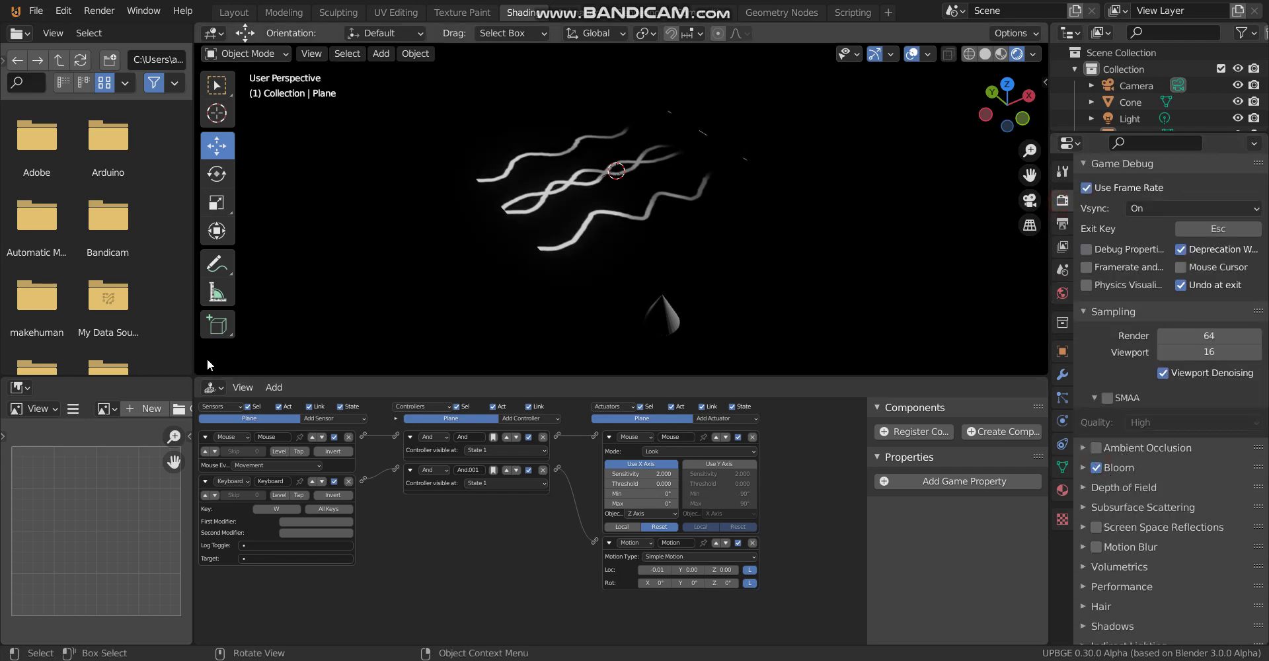
Step: Raise the Emission node's strength to 13.1 in the plane's material, and run the game to test the glow
click(210, 388)
click(239, 540)
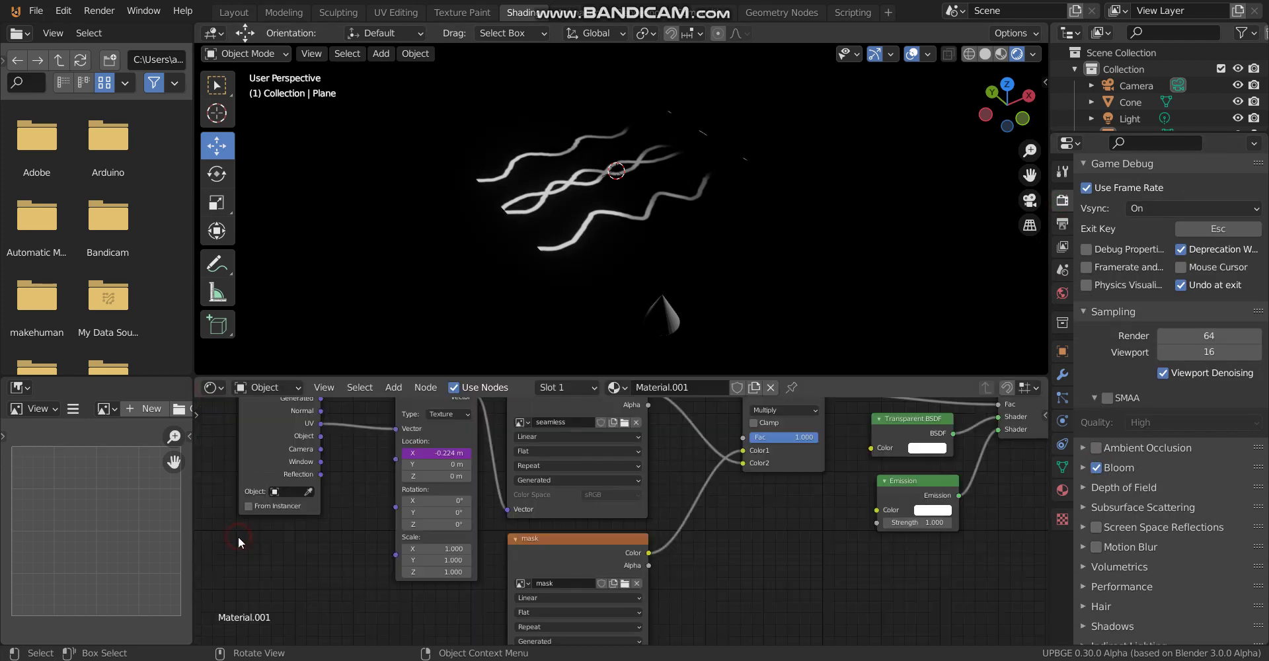
scroll(731, 573, down, 1)
ctrl+scroll(721, 536, right, 3)
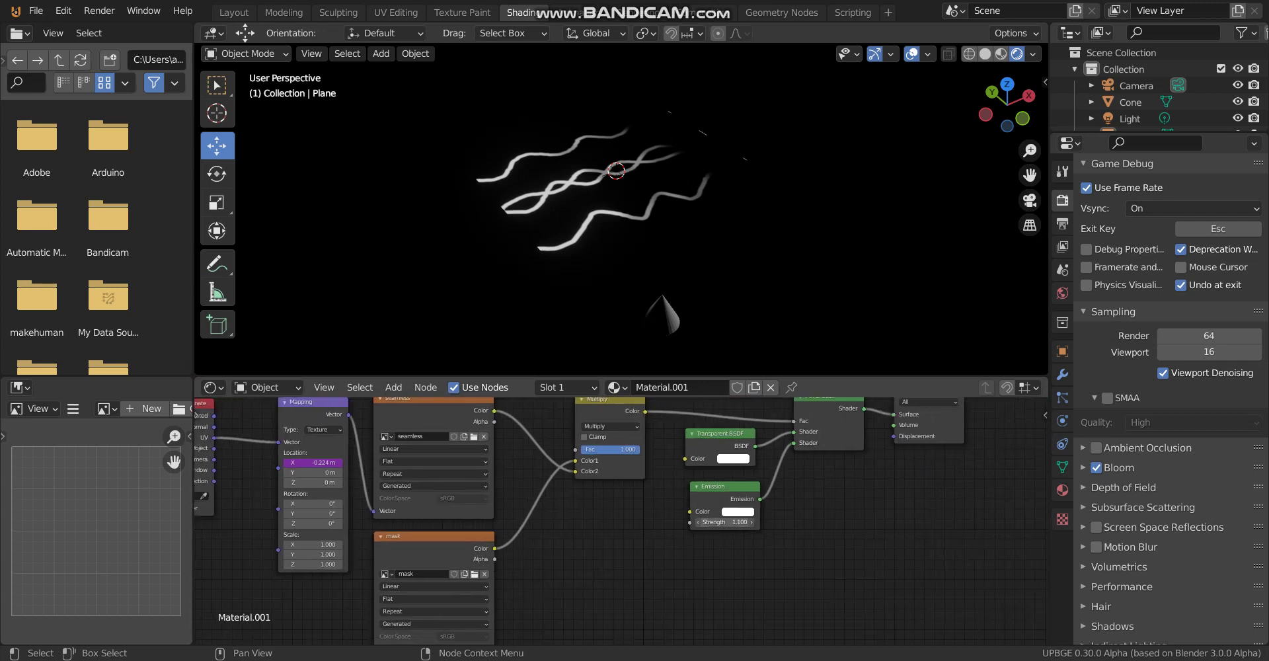
ctrl+scroll(725, 522, up, 12)
scroll(665, 258, down, 2)
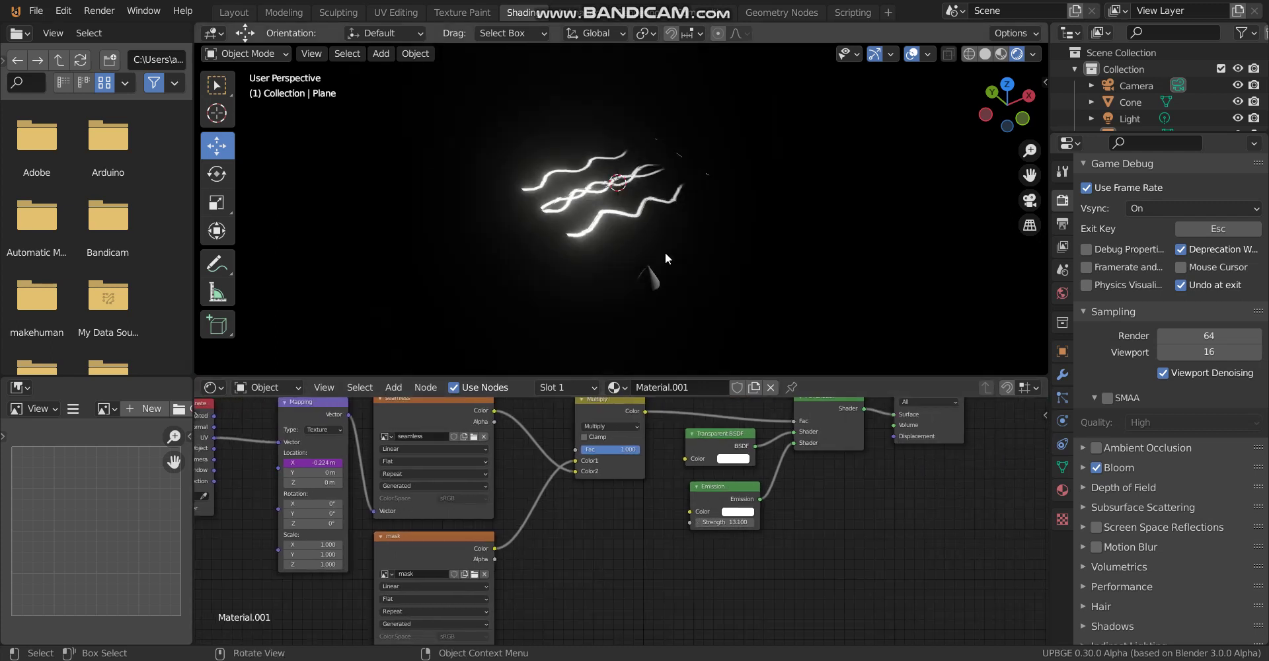
key(p)
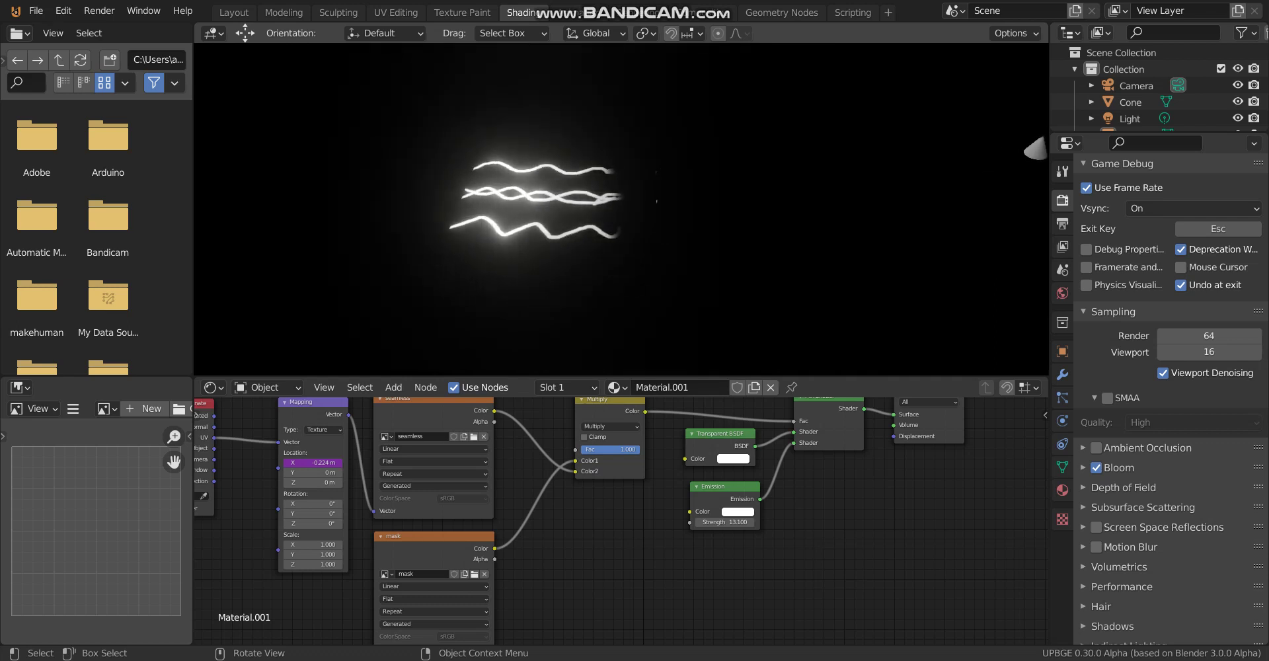
key(Escape)
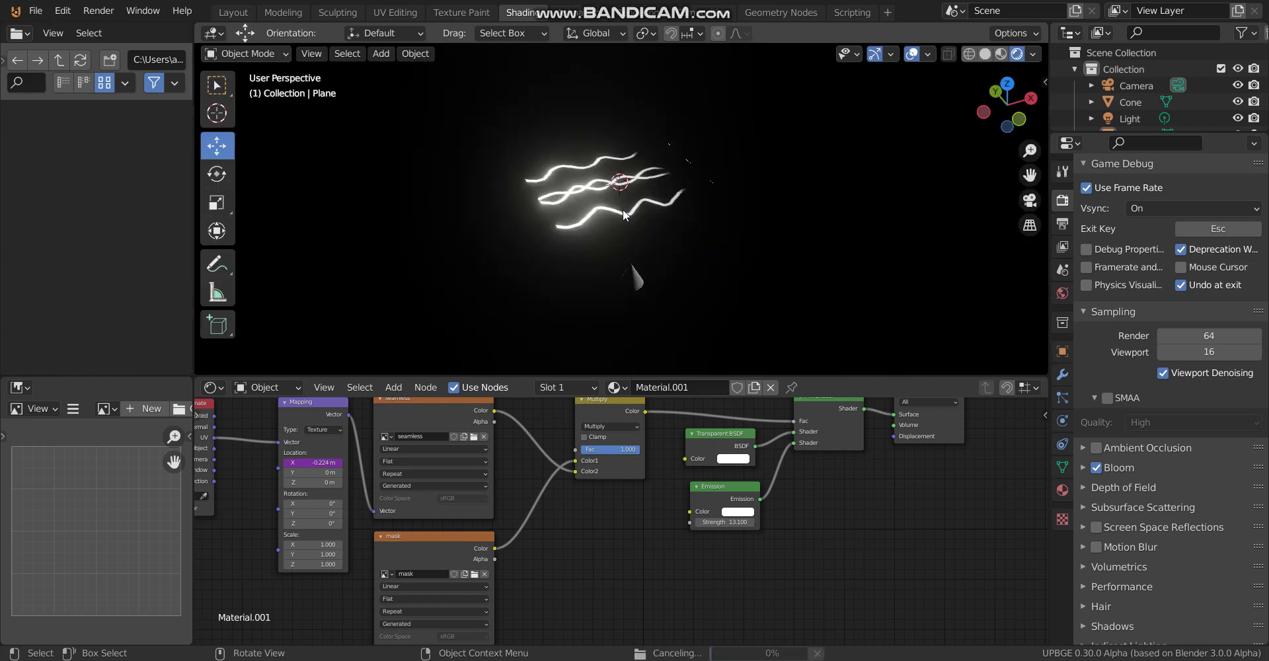
Step: Open the plane in Edit Mode with its UV map displayed over the mask image in the UV editor
scroll(623, 209, up, 4)
click(564, 265)
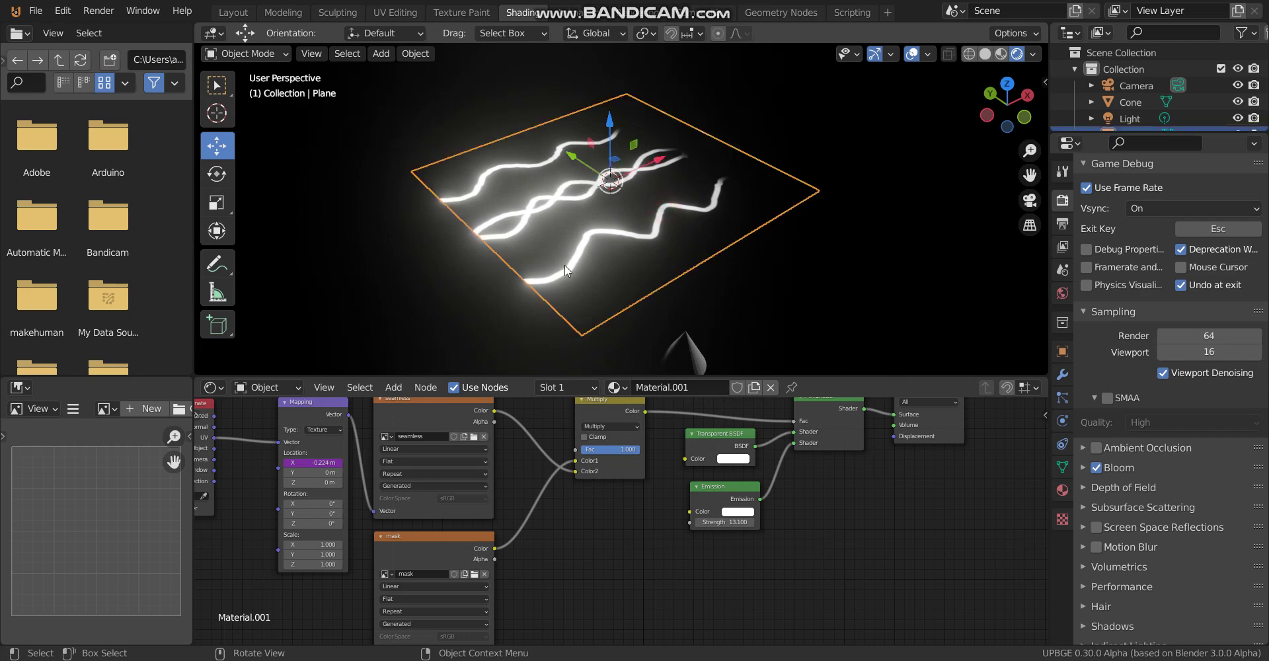
click(216, 389)
click(240, 470)
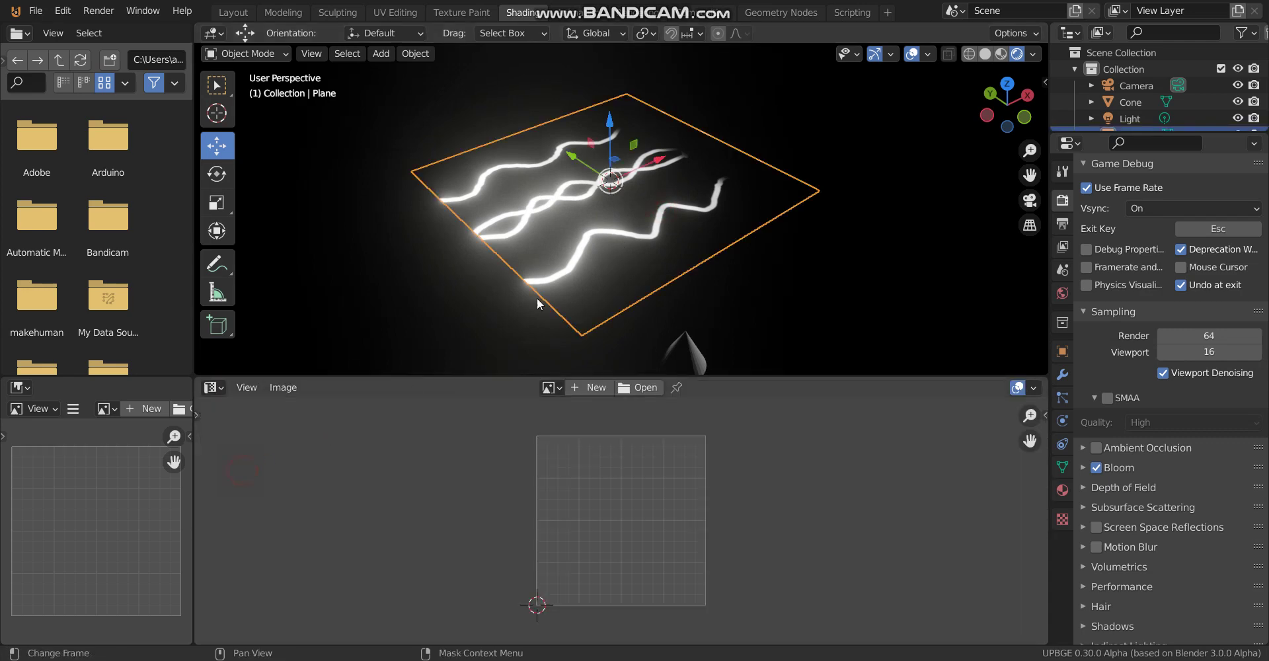
middle_drag(538, 300, 582, 220)
key(Tab)
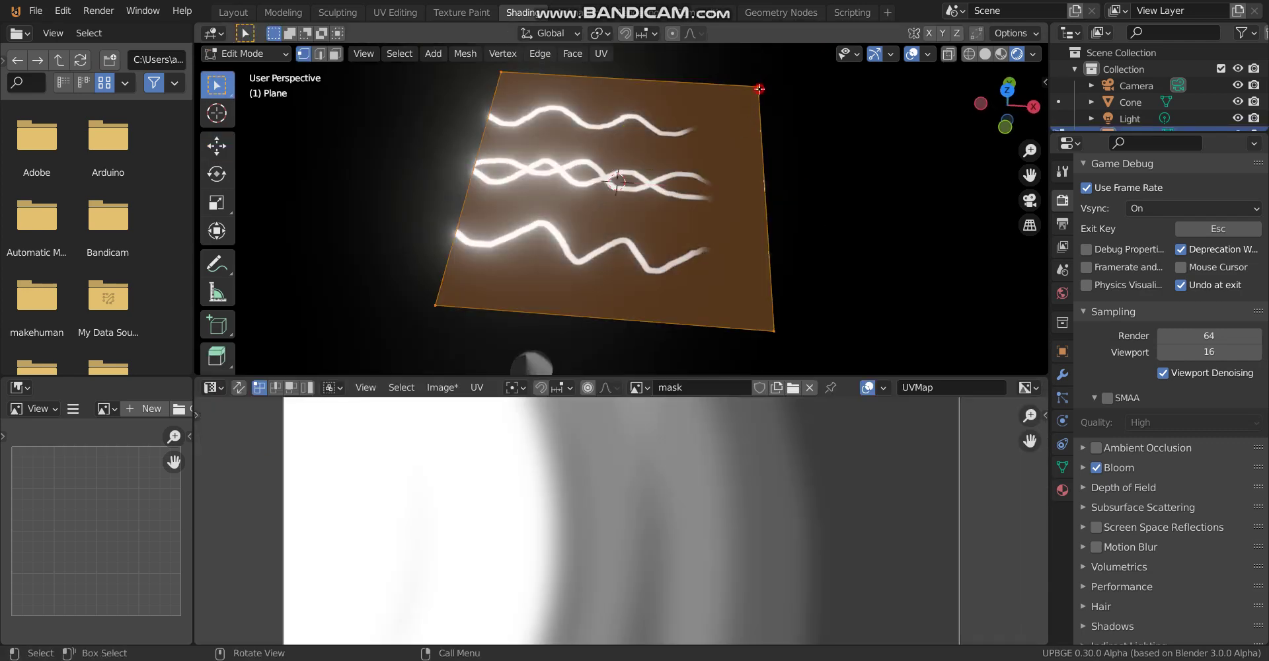
Step: Move the UV vertices at the dark edge of the mask slightly inward along X, and return to Object Mode
scroll(767, 301, down, 6)
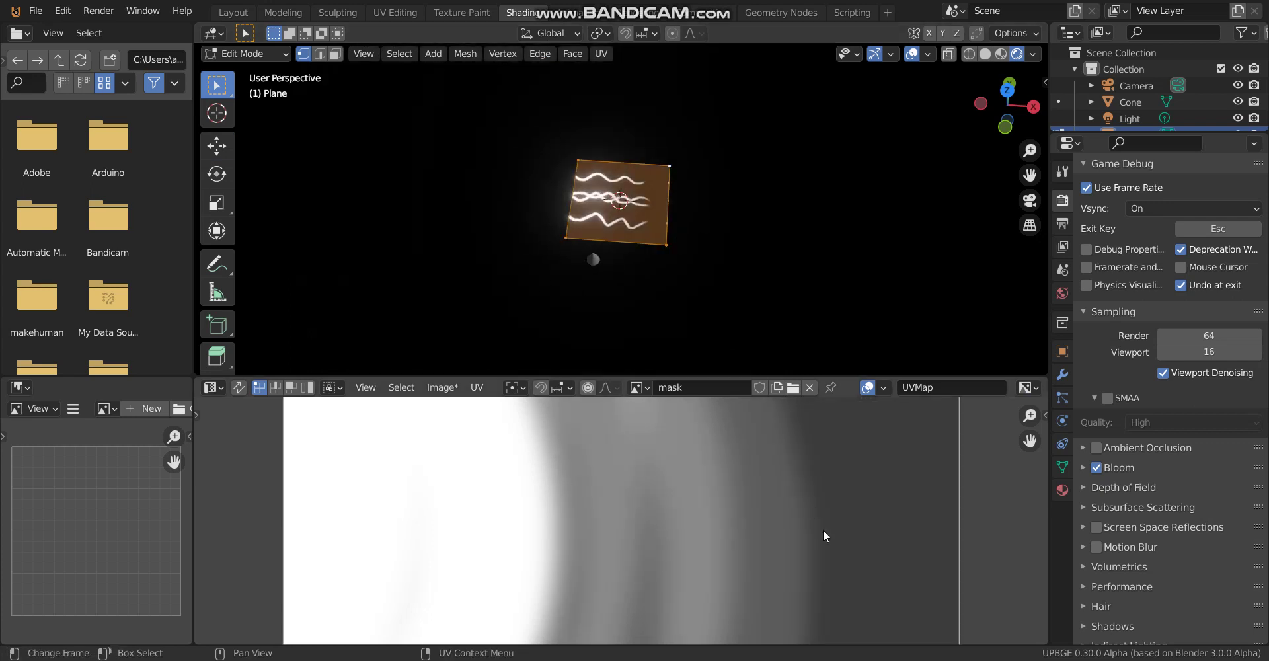
scroll(744, 548, down, 8)
scroll(687, 513, up, 1)
key(b)
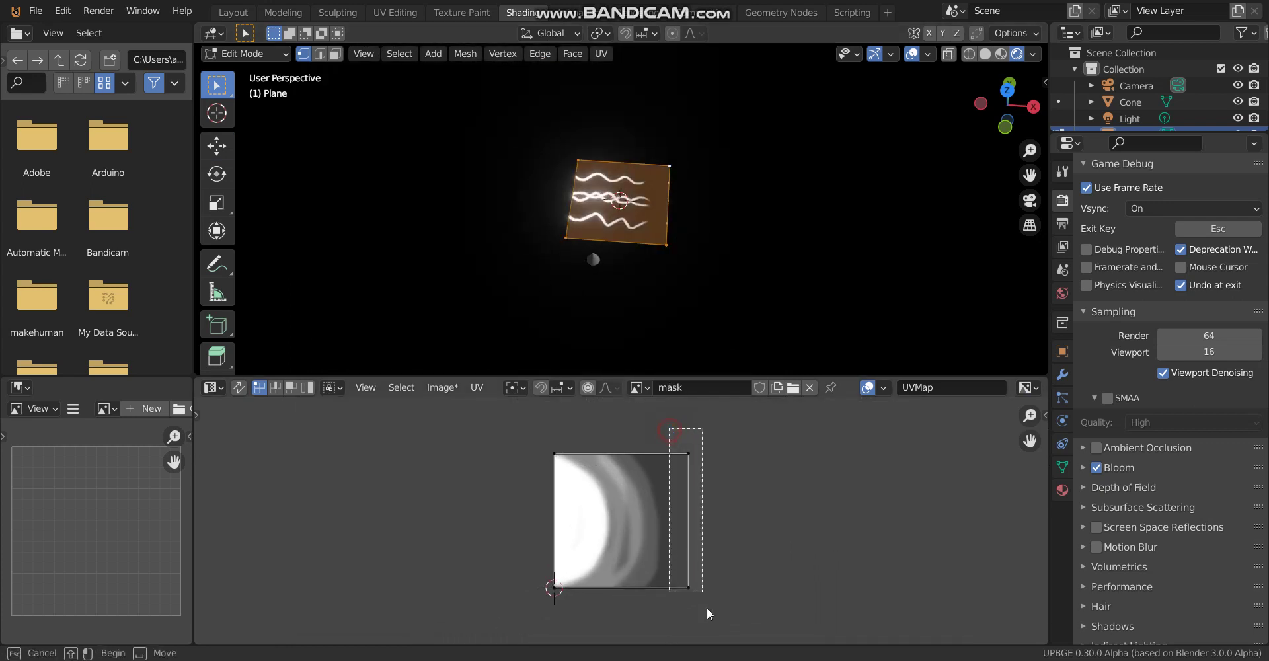
drag(708, 608, 702, 591)
key(g)
key(x)
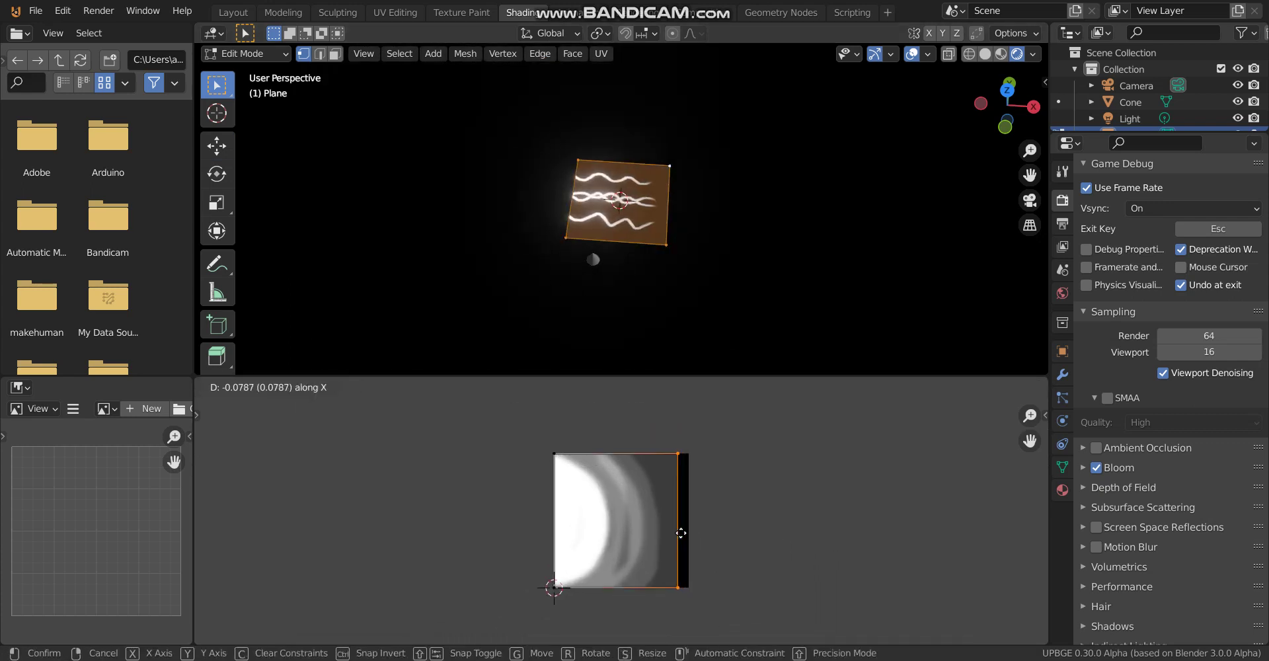
click(685, 534)
key(Tab)
Step: Run the game to test the trail with the adjusted UVs, and exit
scroll(710, 181, up, 3)
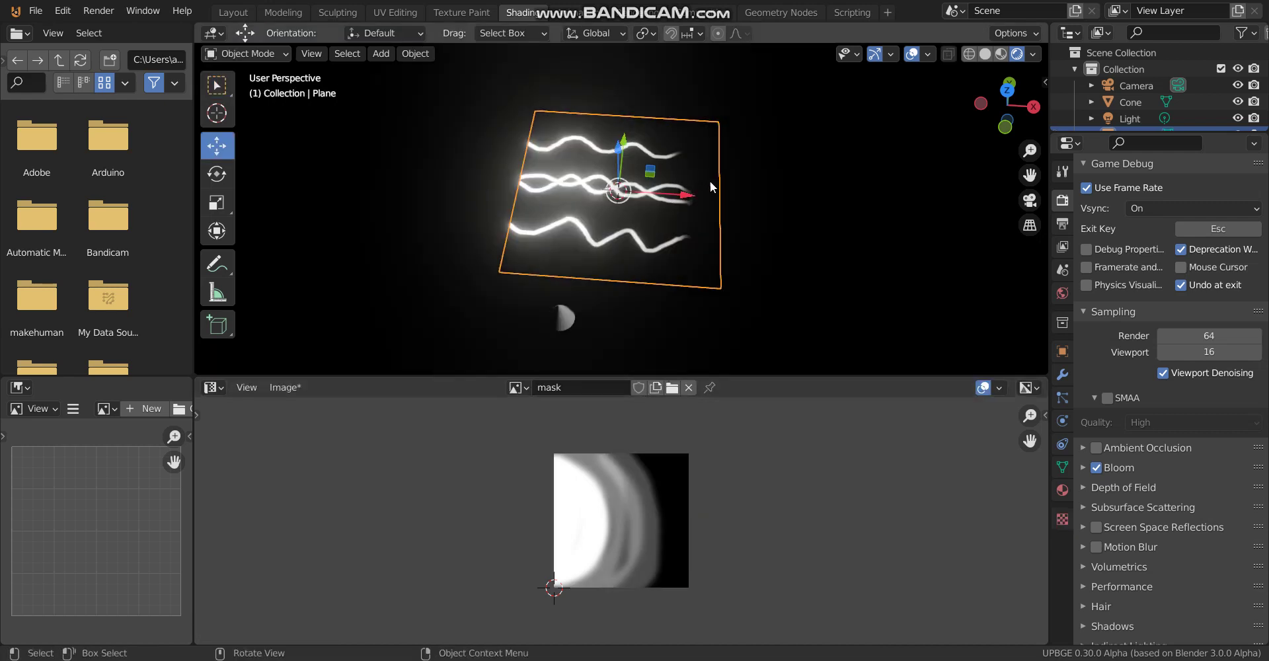
middle_drag(709, 180, 731, 177)
key(p)
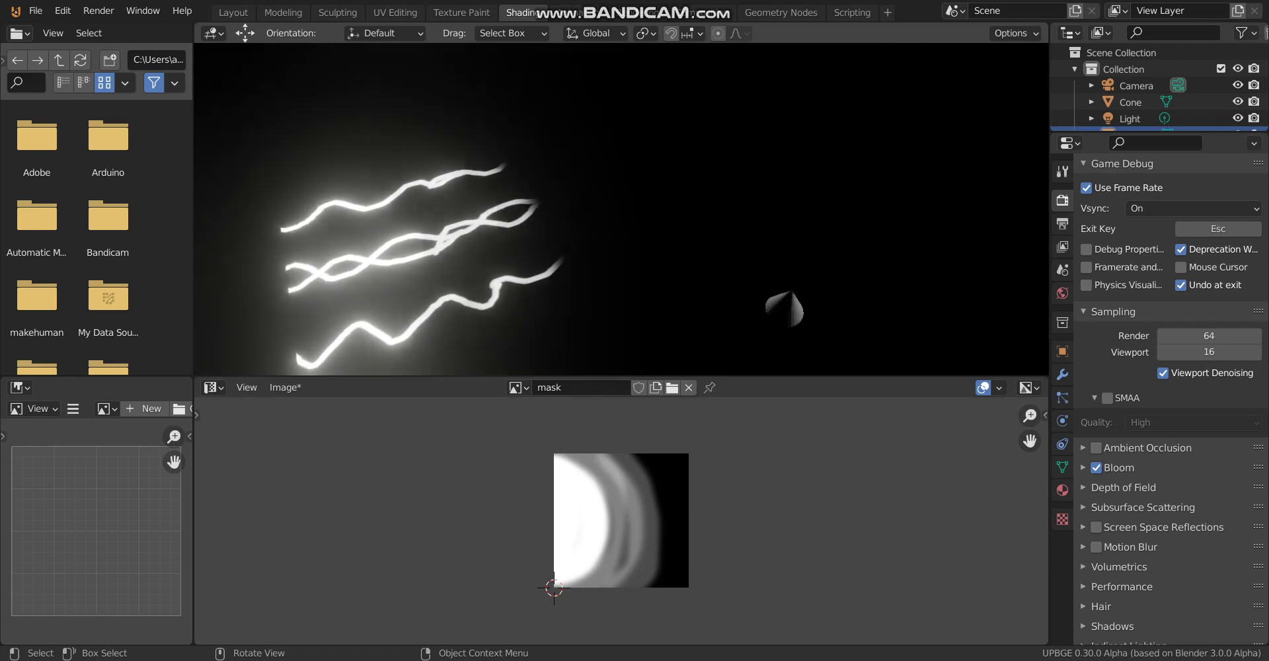
key(Escape)
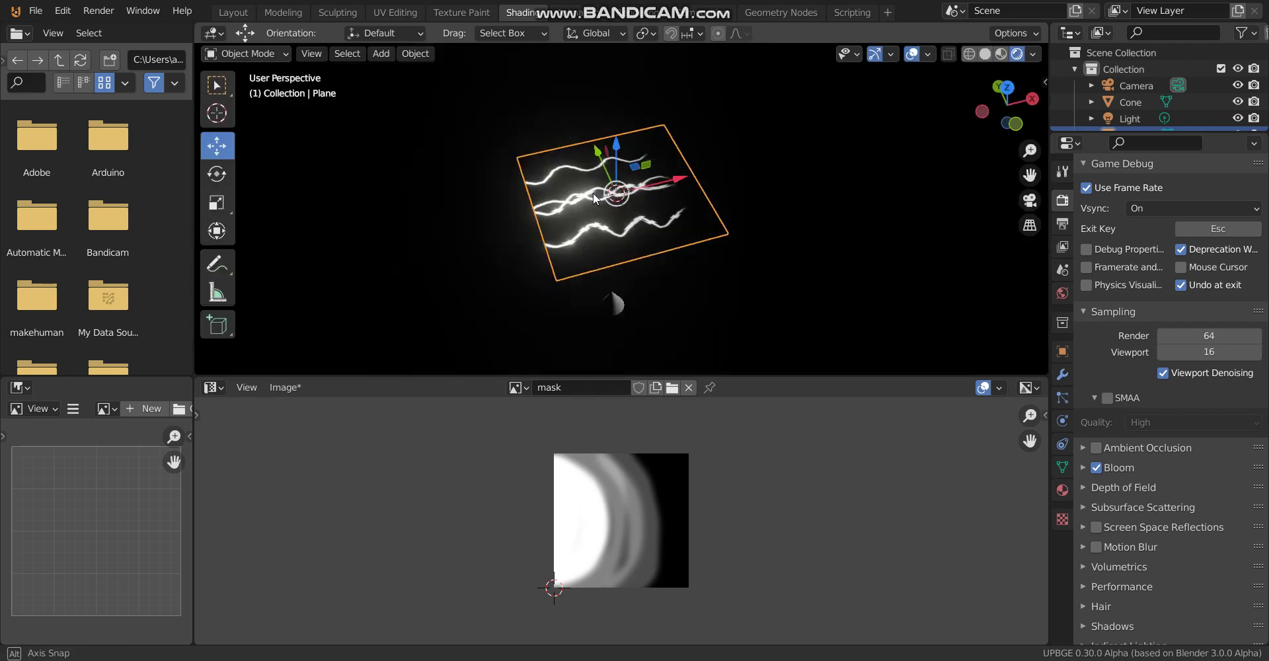
Step: Duplicate the plane's face in place in Edit Mode and rotate the copy 90 degrees about the global X axis
middle_drag(643, 211, 664, 236)
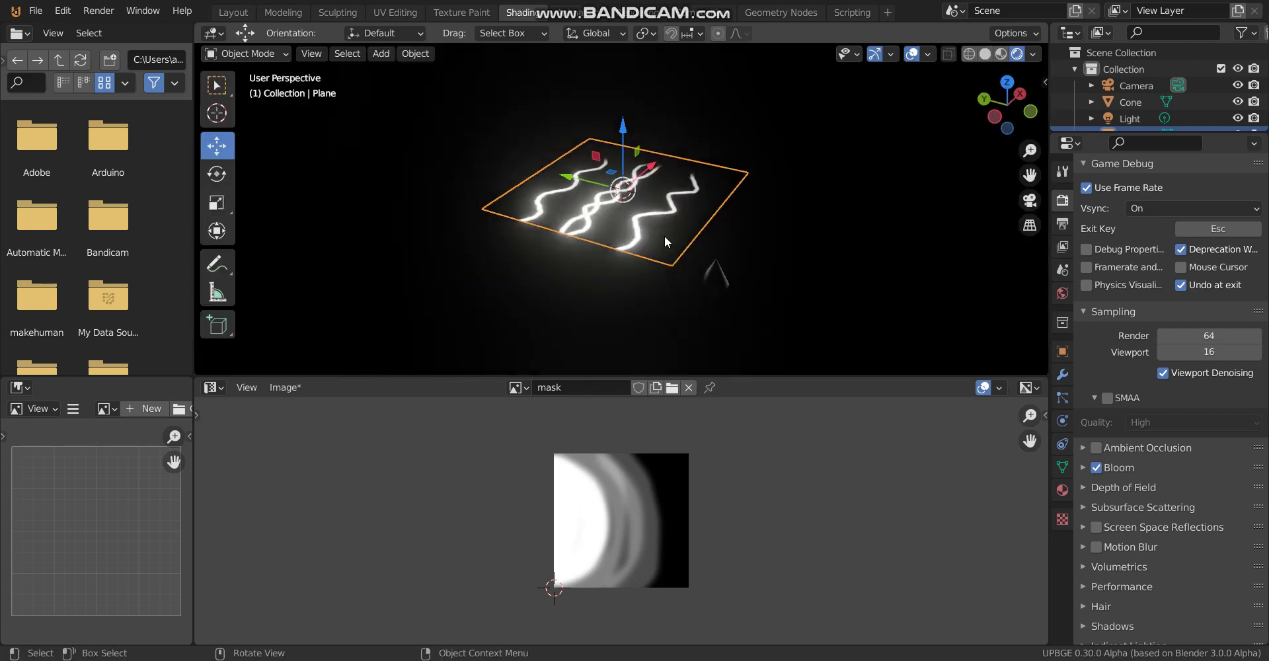
key(Tab)
key(shift+d)
key(Escape)
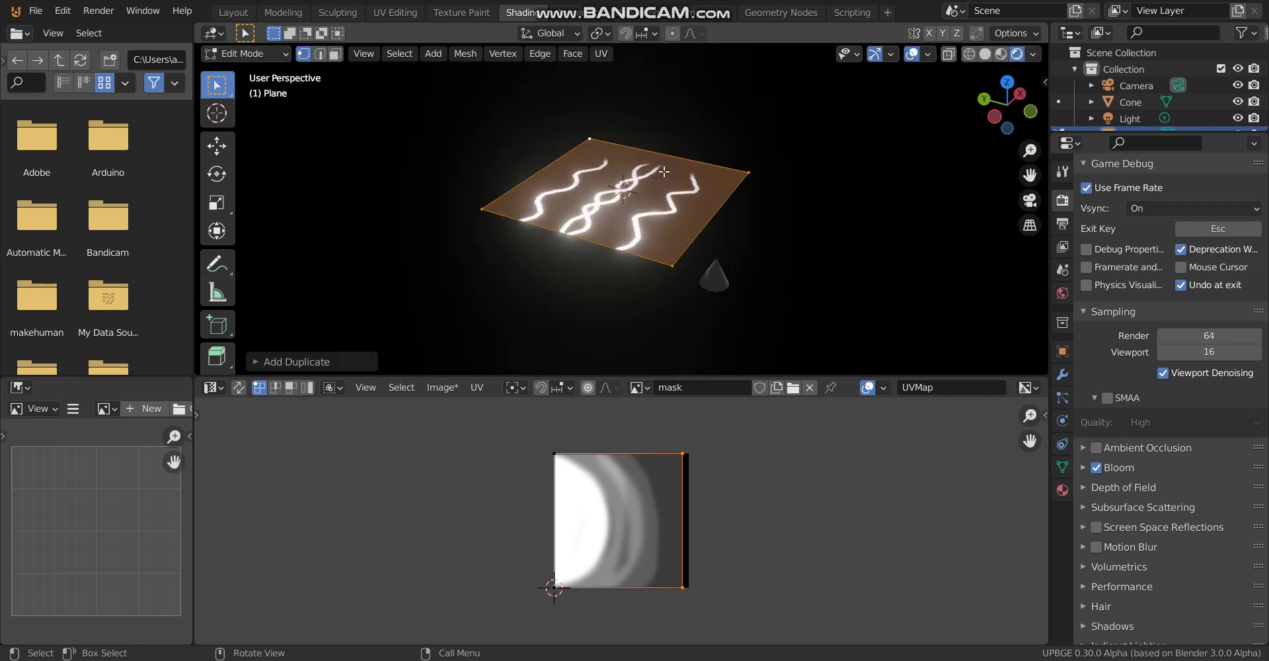
key(r)
key(y)
text(x)
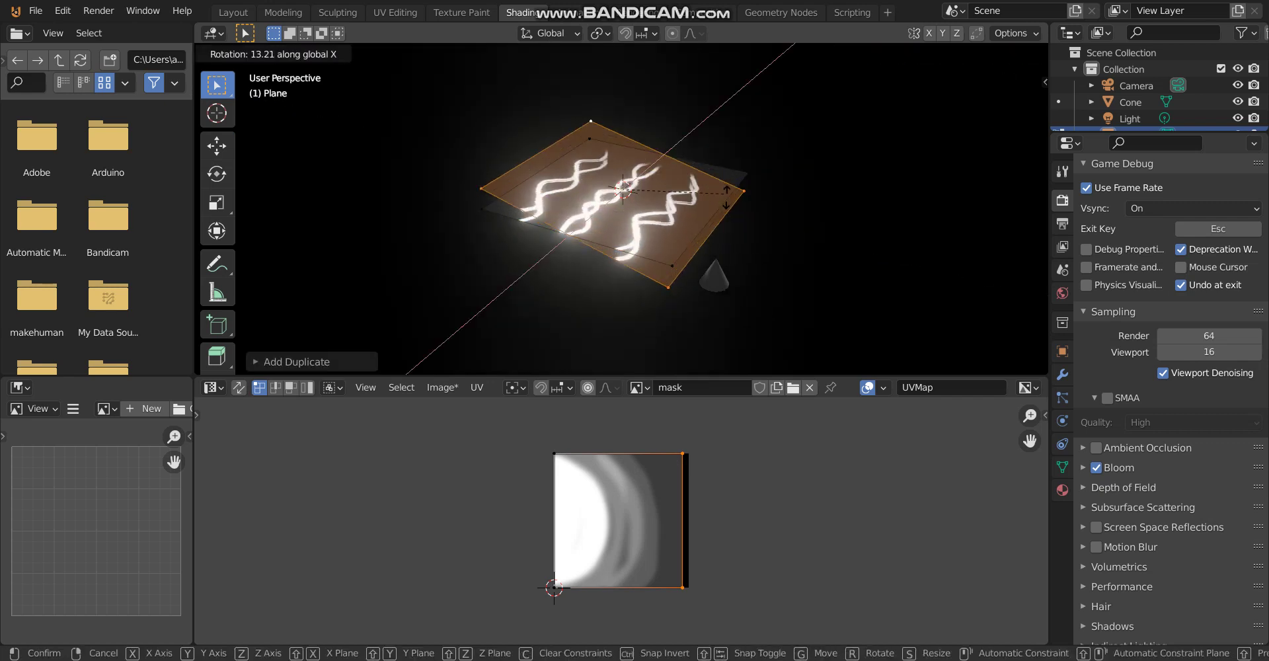
text(90)
key(Return)
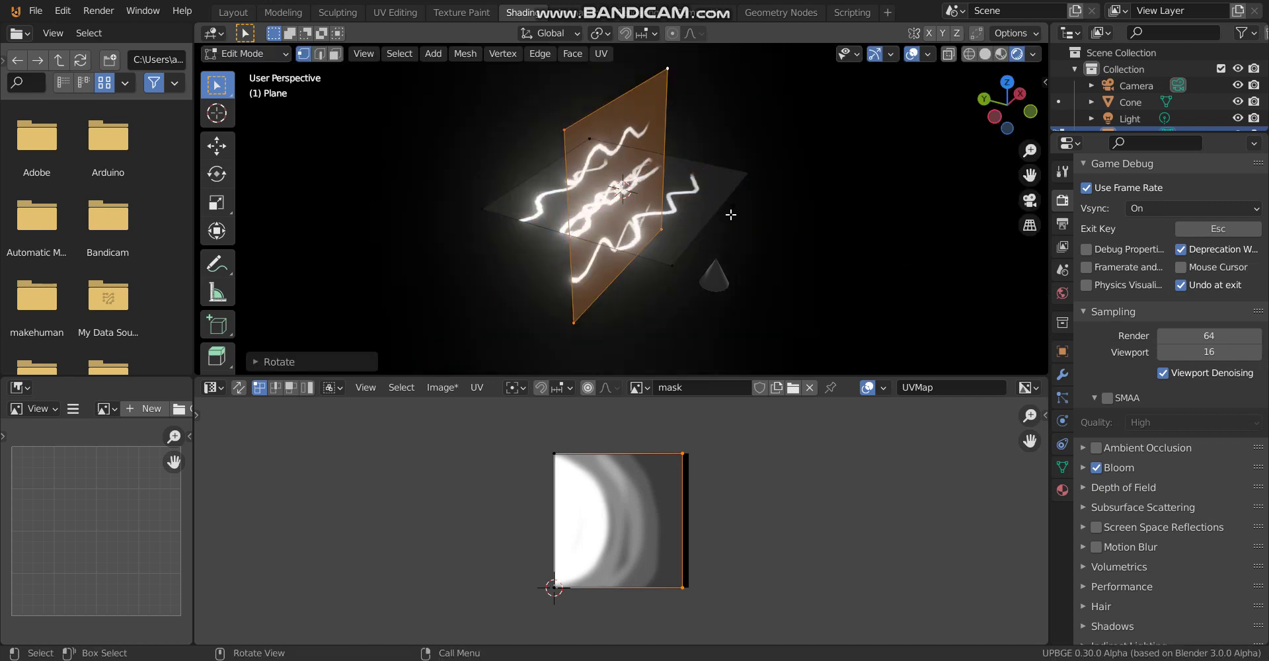
Step: Duplicate the face twice more, rotating each copy about global X into the opposite diagonals between the crossed planes
text(x)
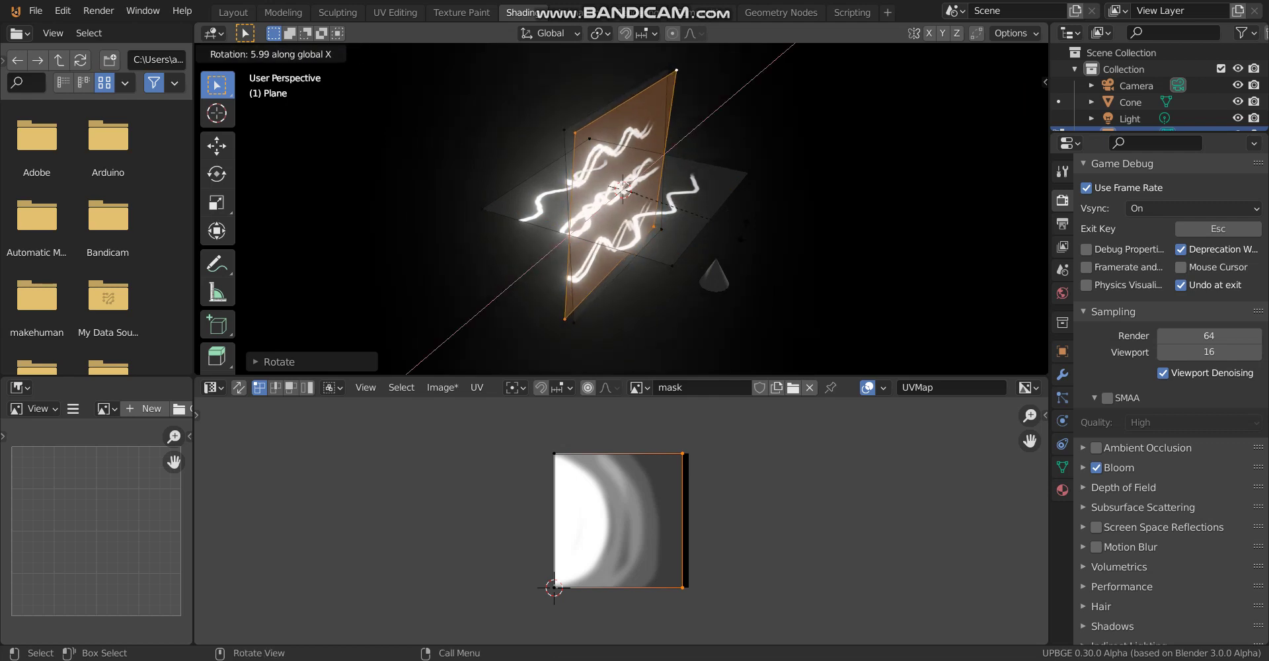
text(90)
key(Return)
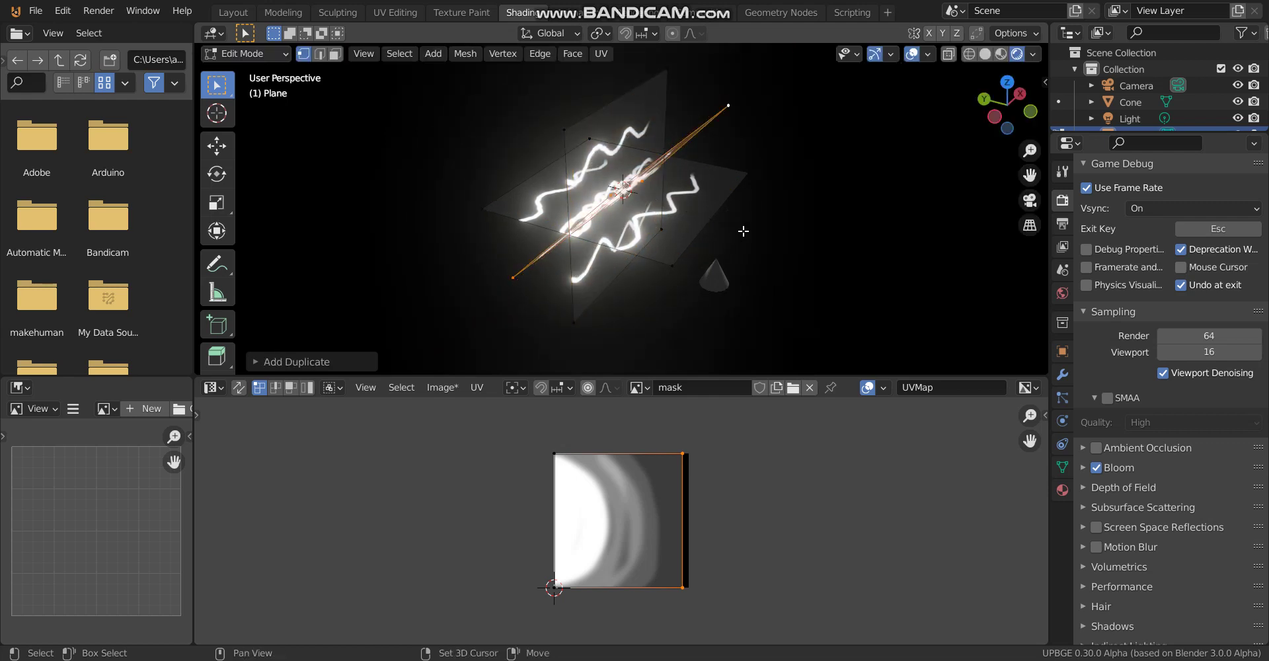
key(x)
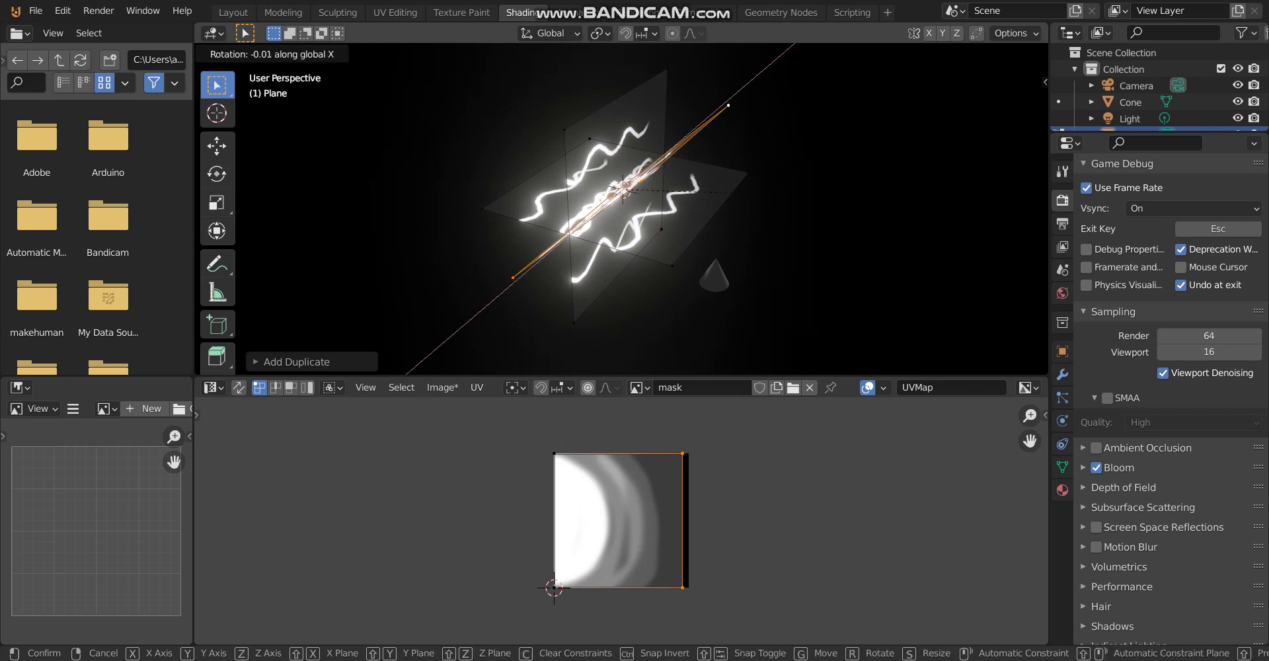
click(821, 241)
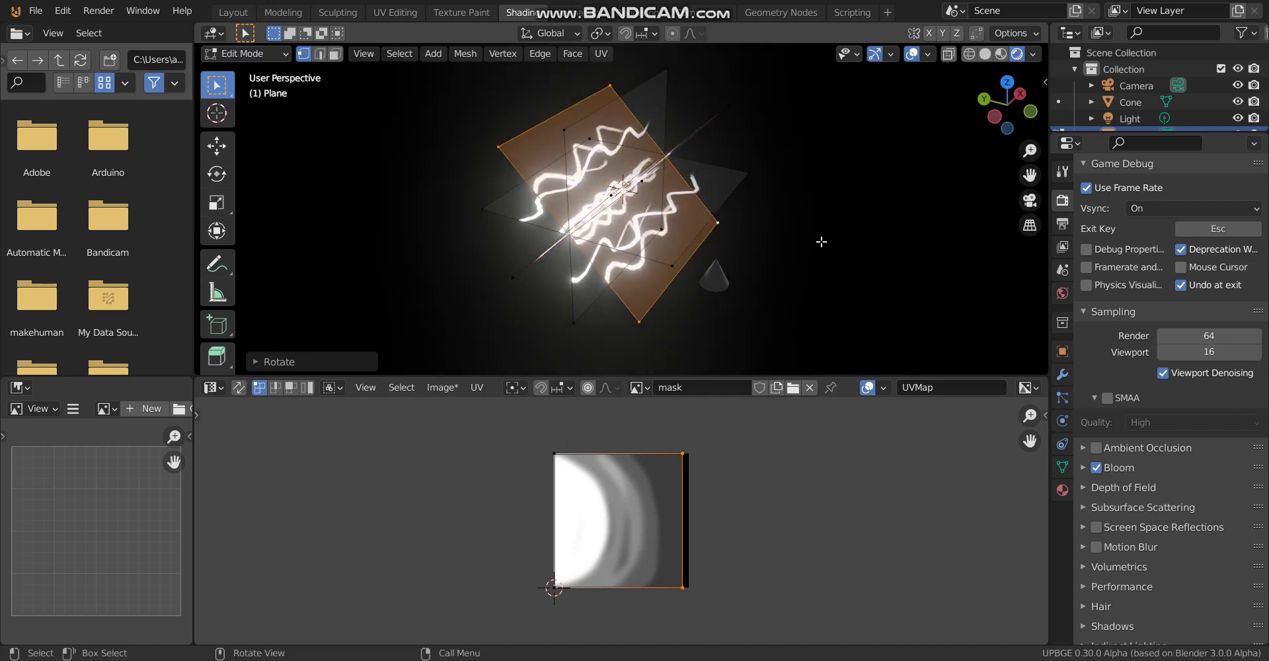
Step: Run the game from Object Mode to test the crossed trail planes, exit, and return to Edit Mode
key(Tab)
middle_drag(819, 244, 651, 218)
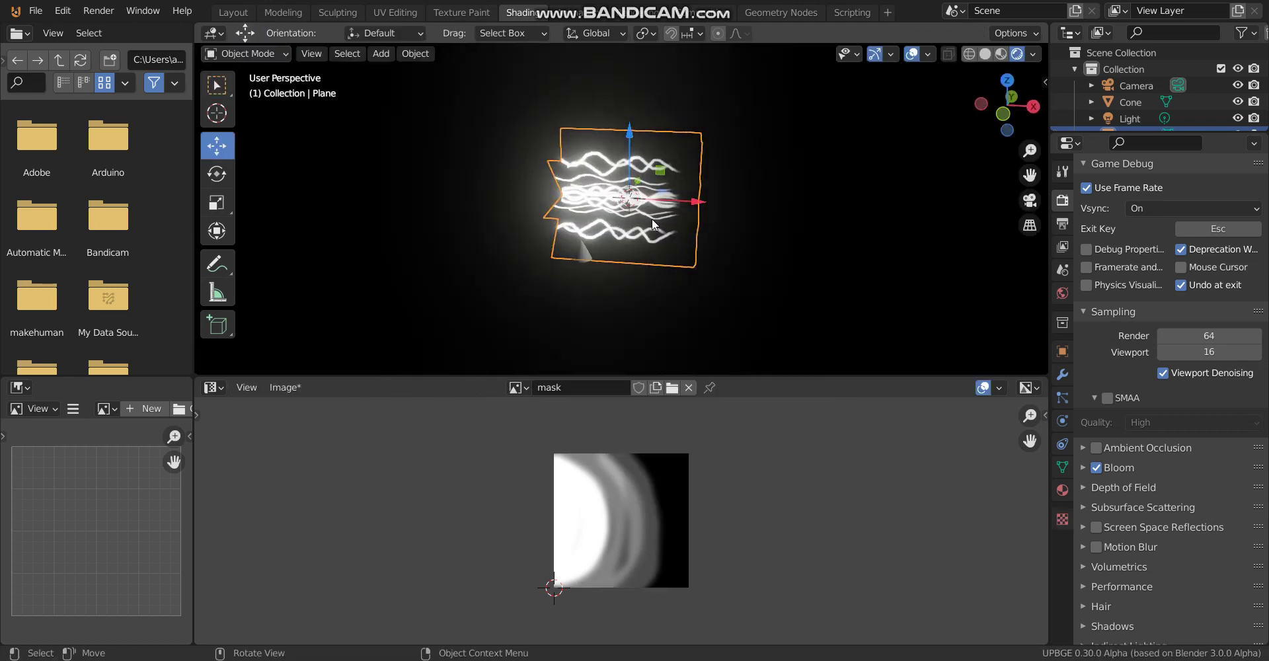
key(p)
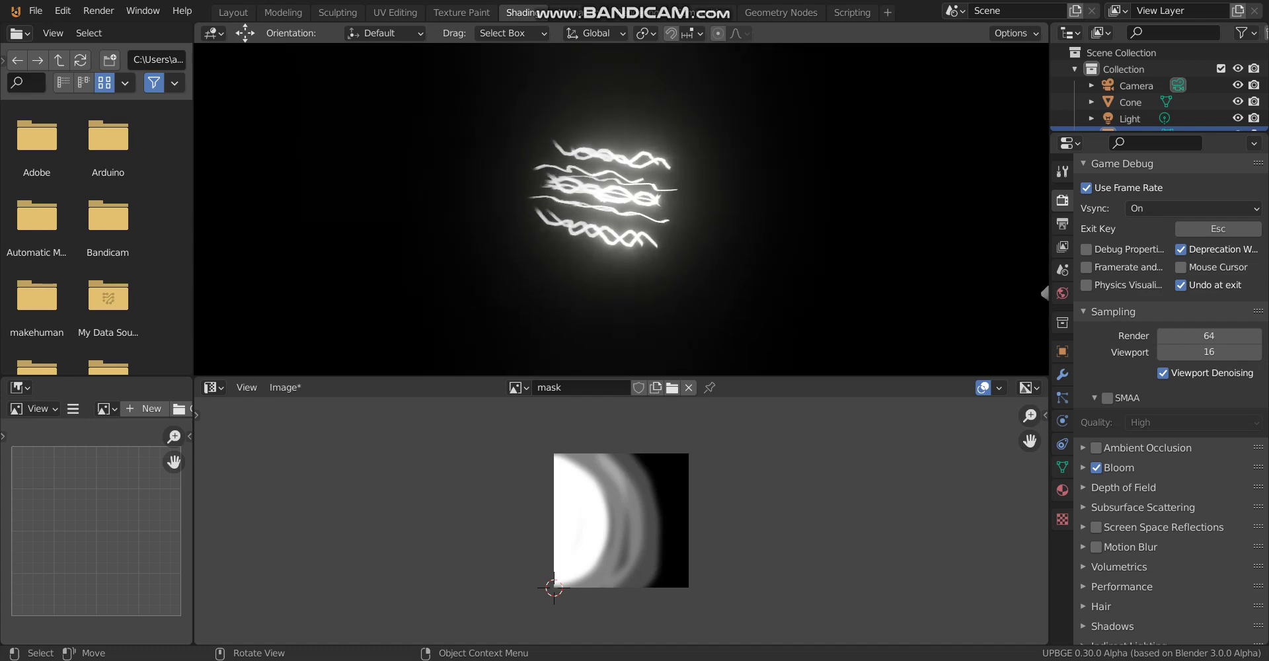
key(Escape)
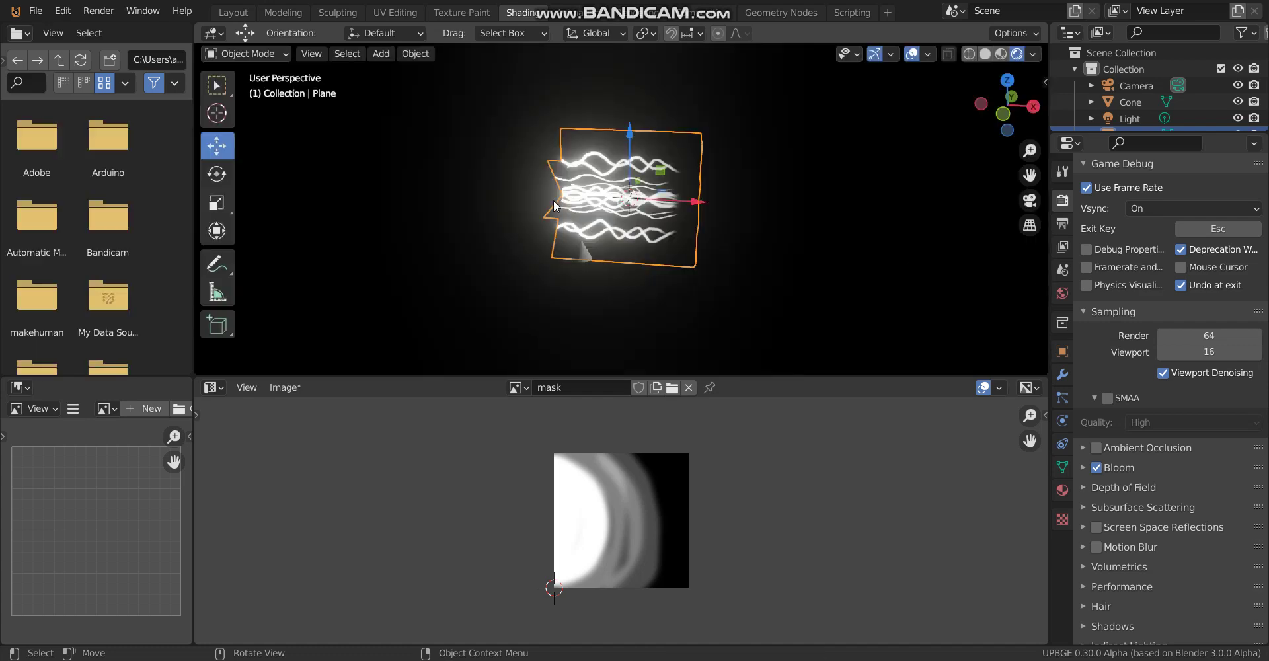
key(Tab)
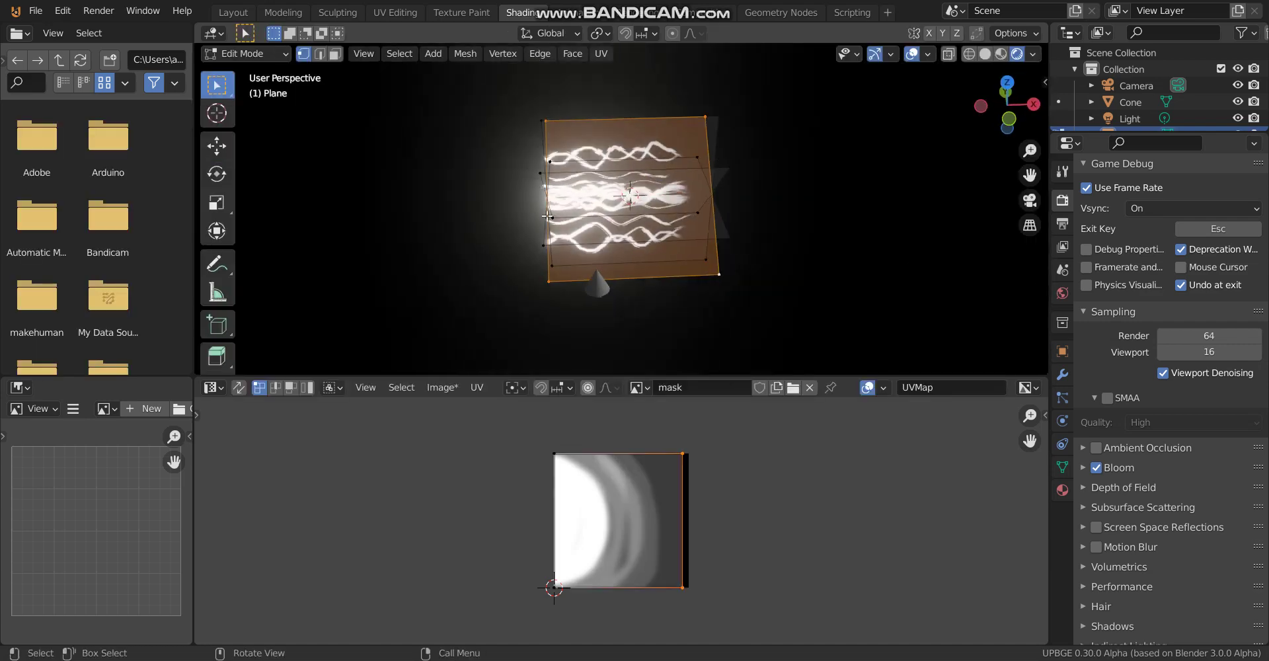
click(544, 122)
key(b)
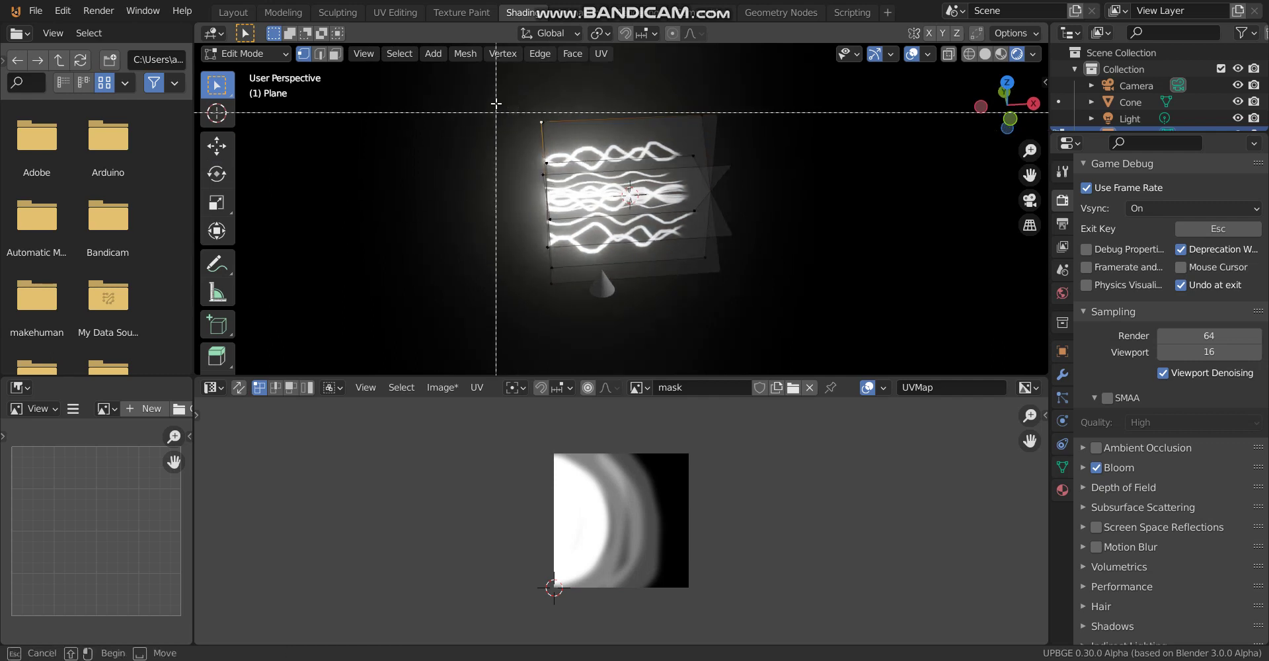
drag(509, 94, 580, 324)
key(s)
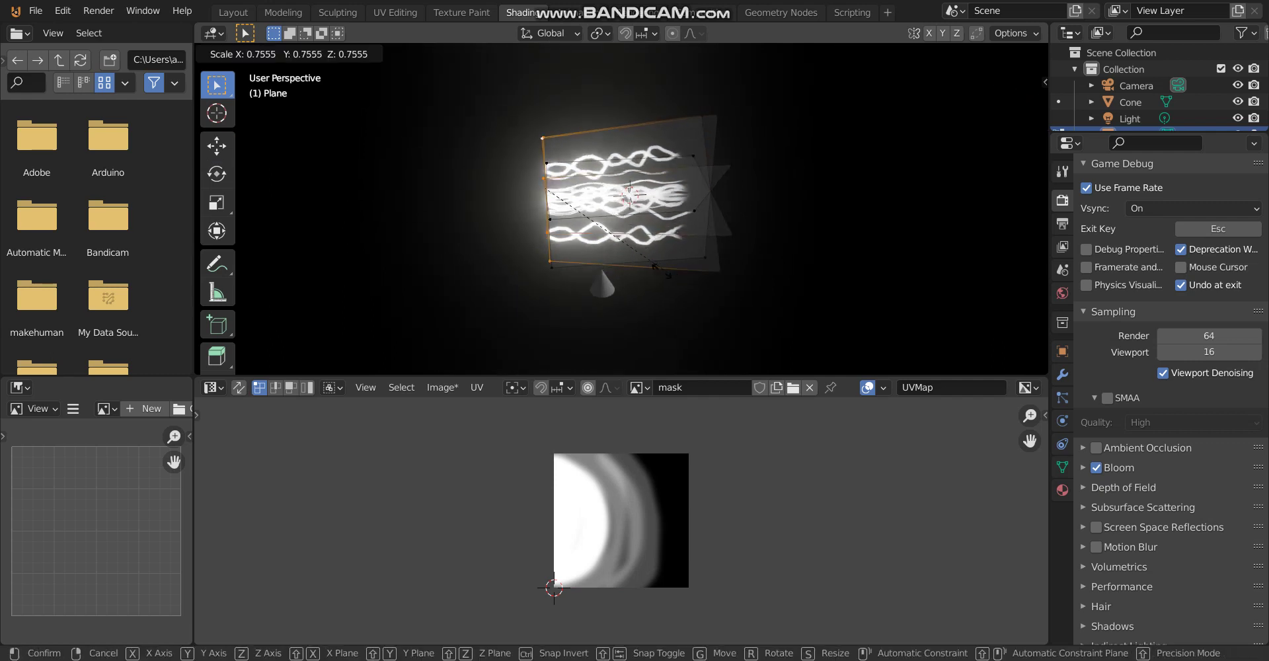
key(Escape)
Step: In wireframe shading, scale all vertices at the planes' negative-X end to roughly a third, and restore Rendered shading
key(z)
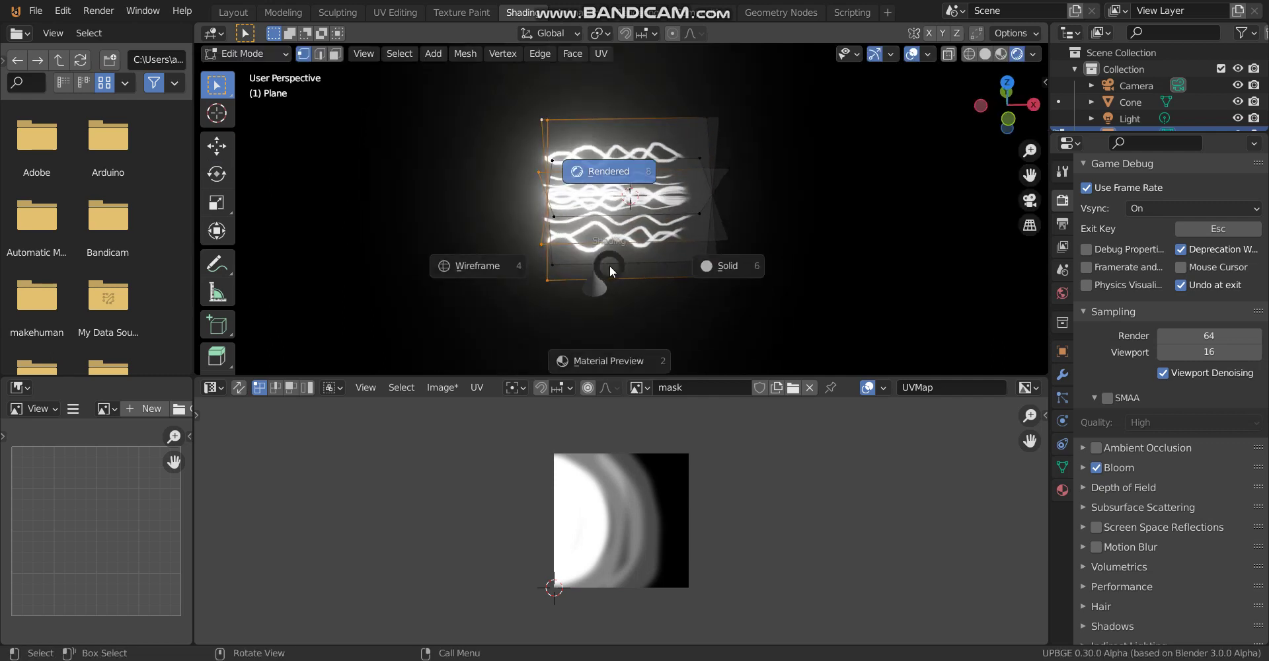
click(497, 264)
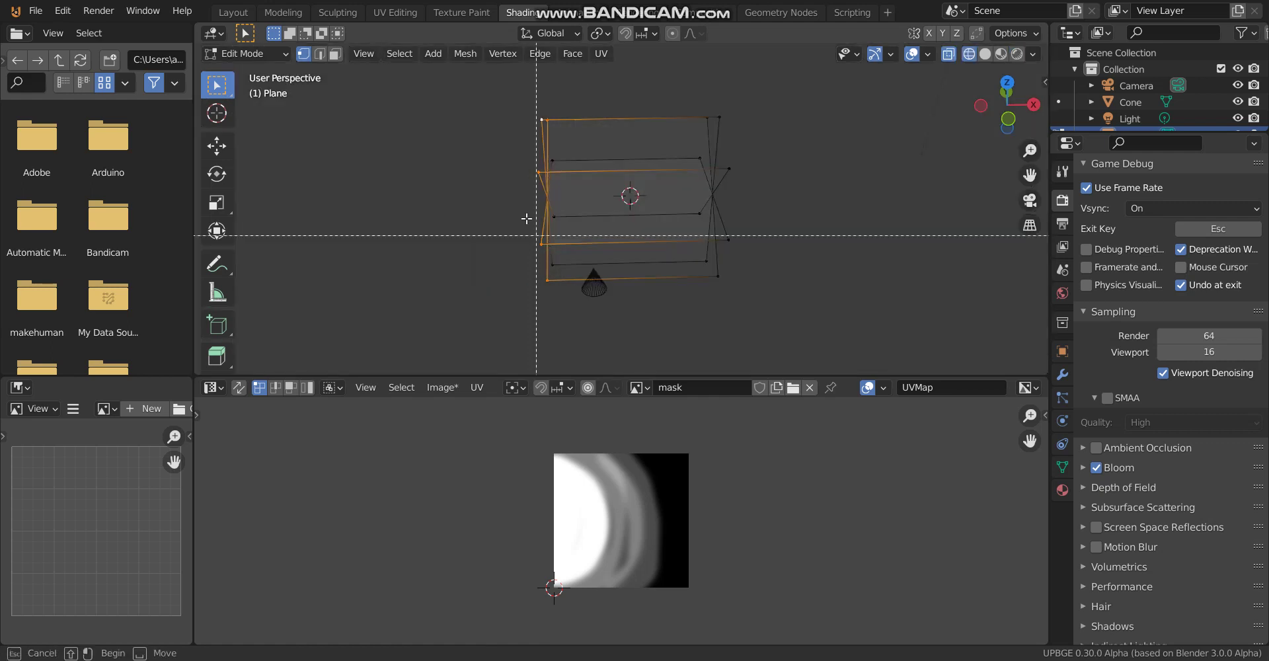
drag(500, 90, 651, 280)
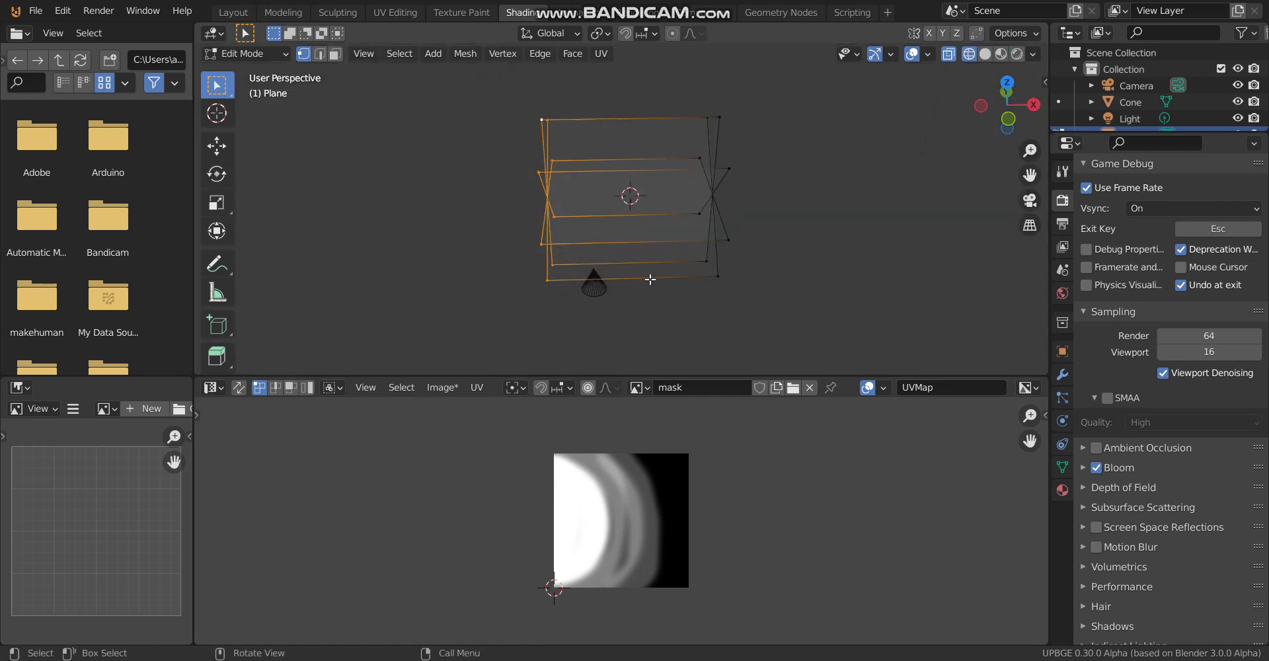
key(s)
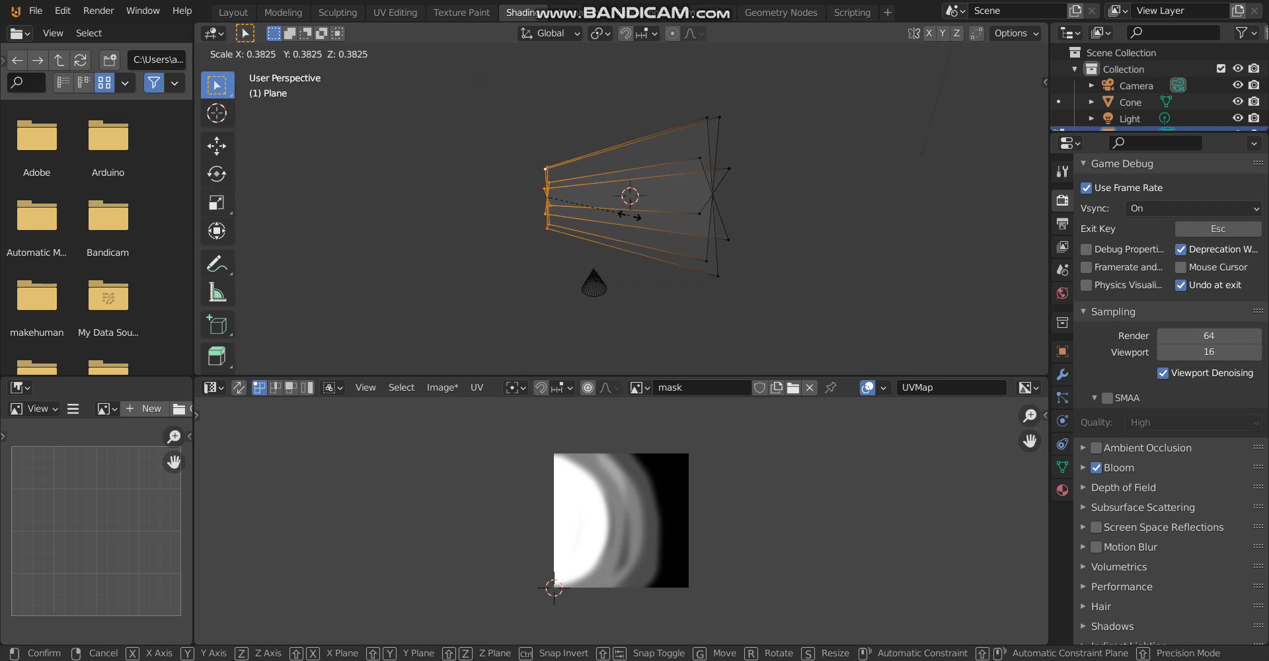
click(619, 216)
key(z)
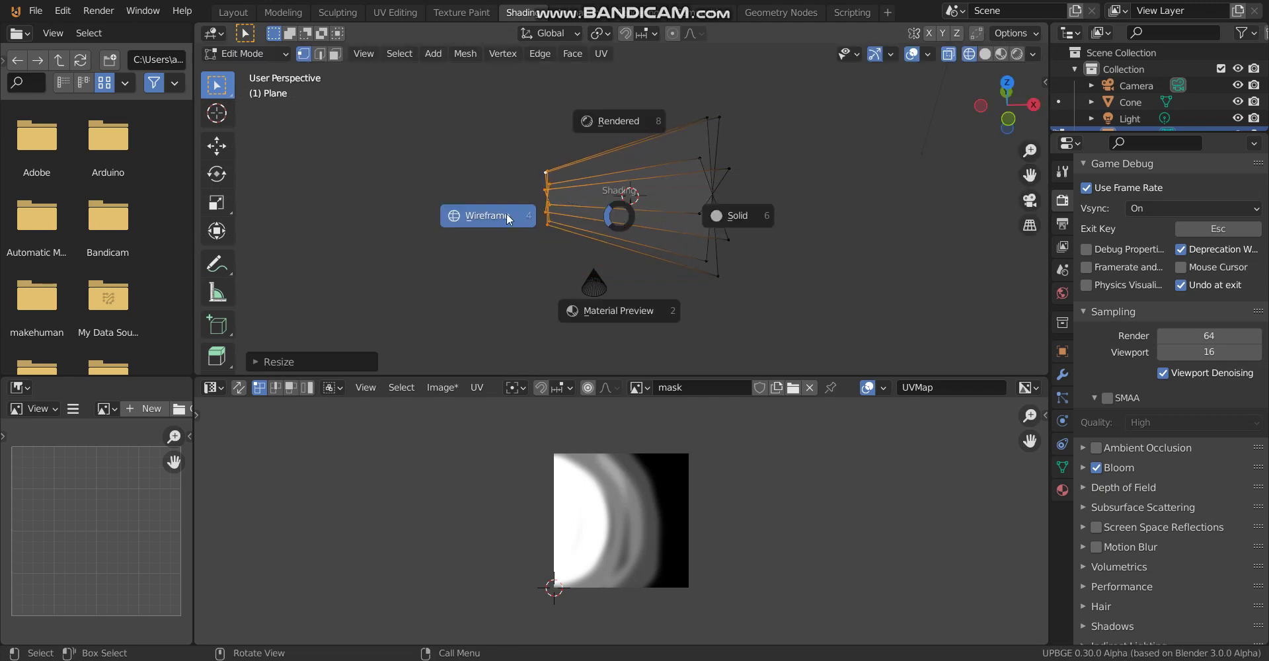
click(723, 209)
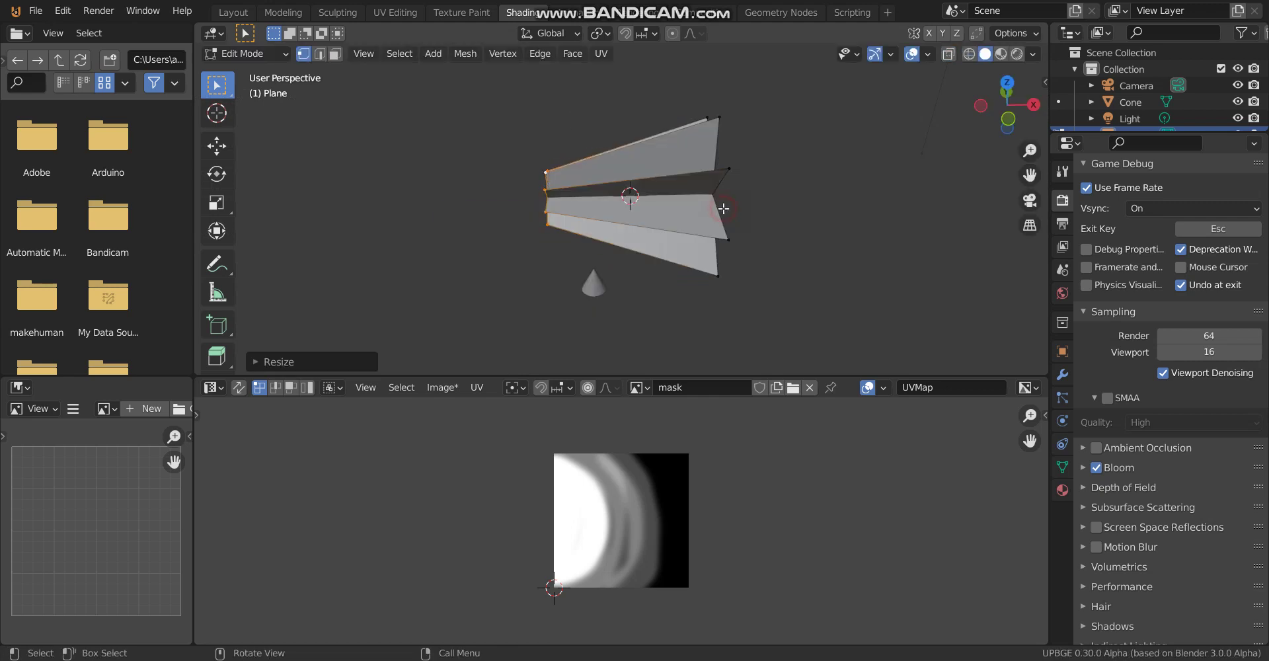
click(1016, 54)
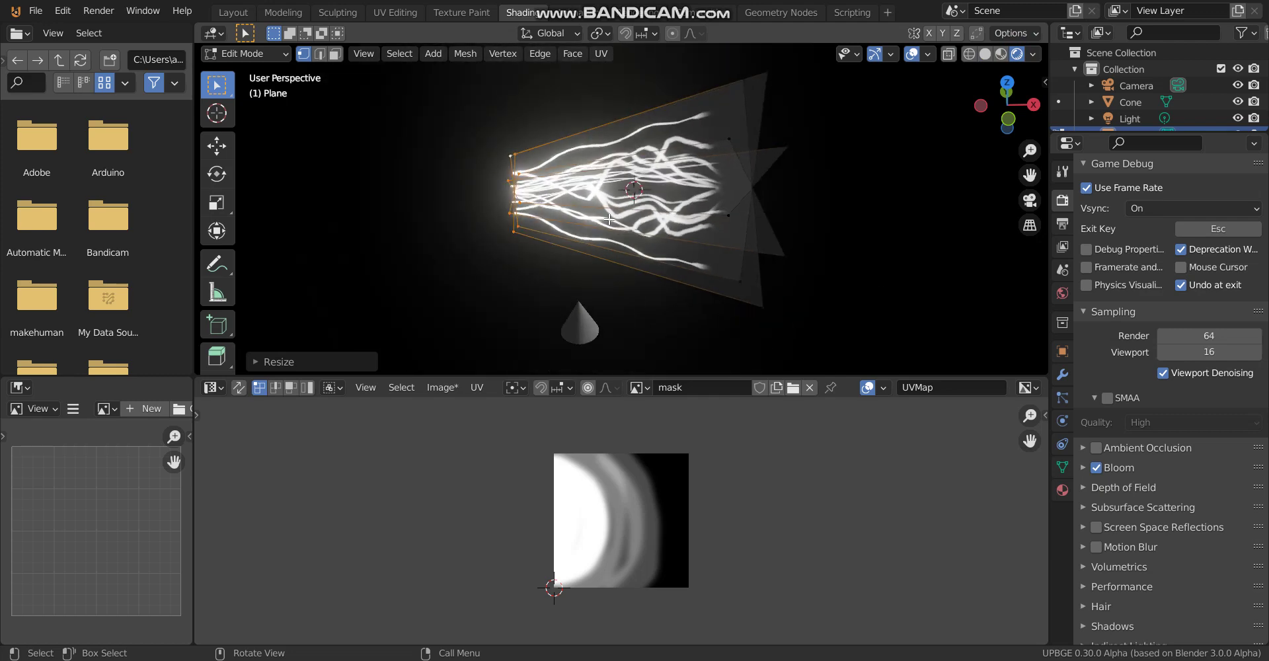
Step: Subdivide all faces of the crossed planes twice and return to Object Mode
middle_drag(590, 217, 623, 221)
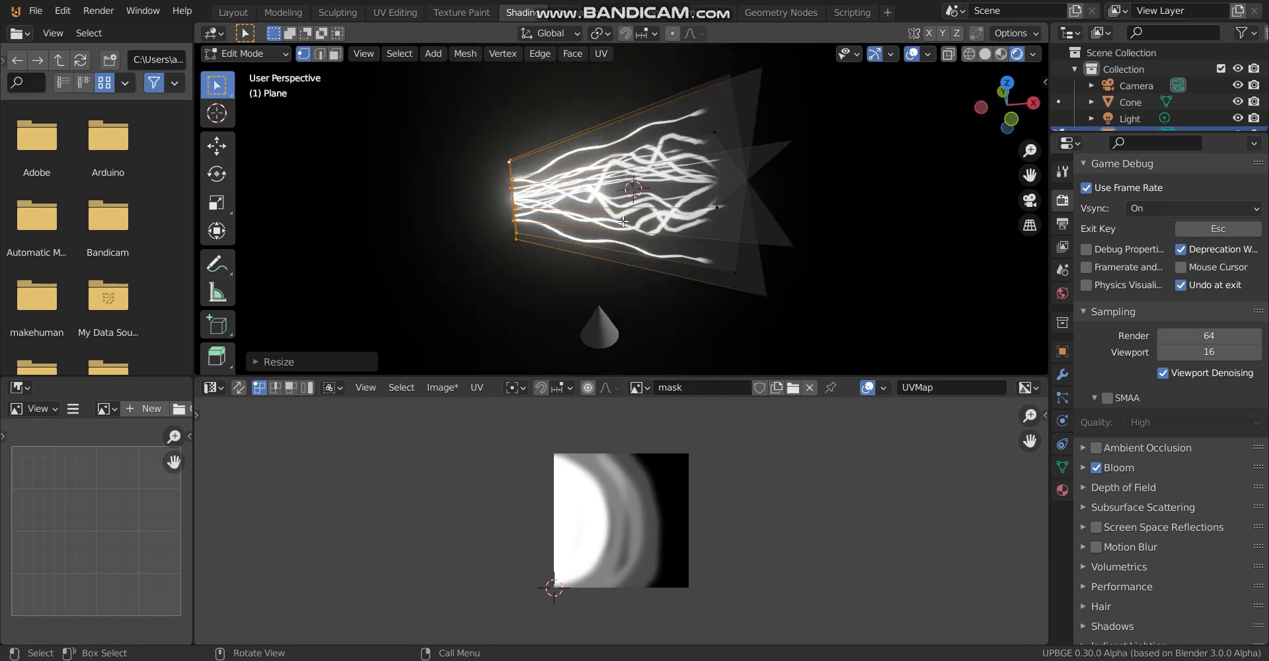
key(a)
right_click(623, 222)
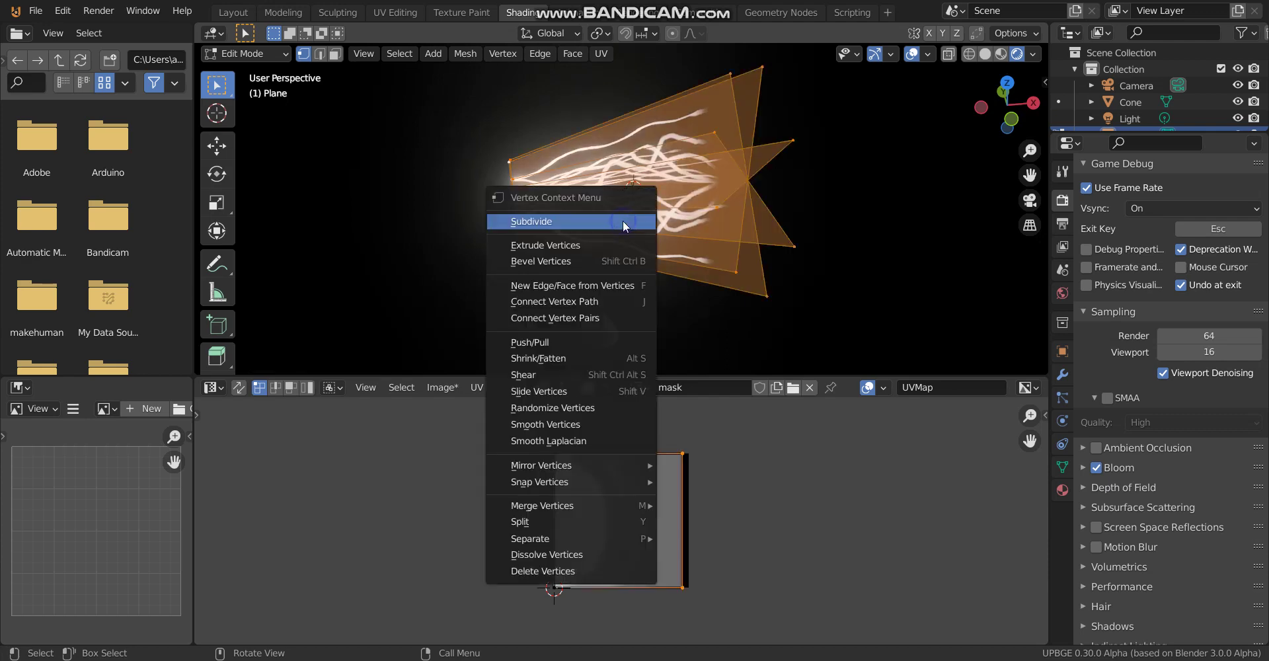
click(623, 222)
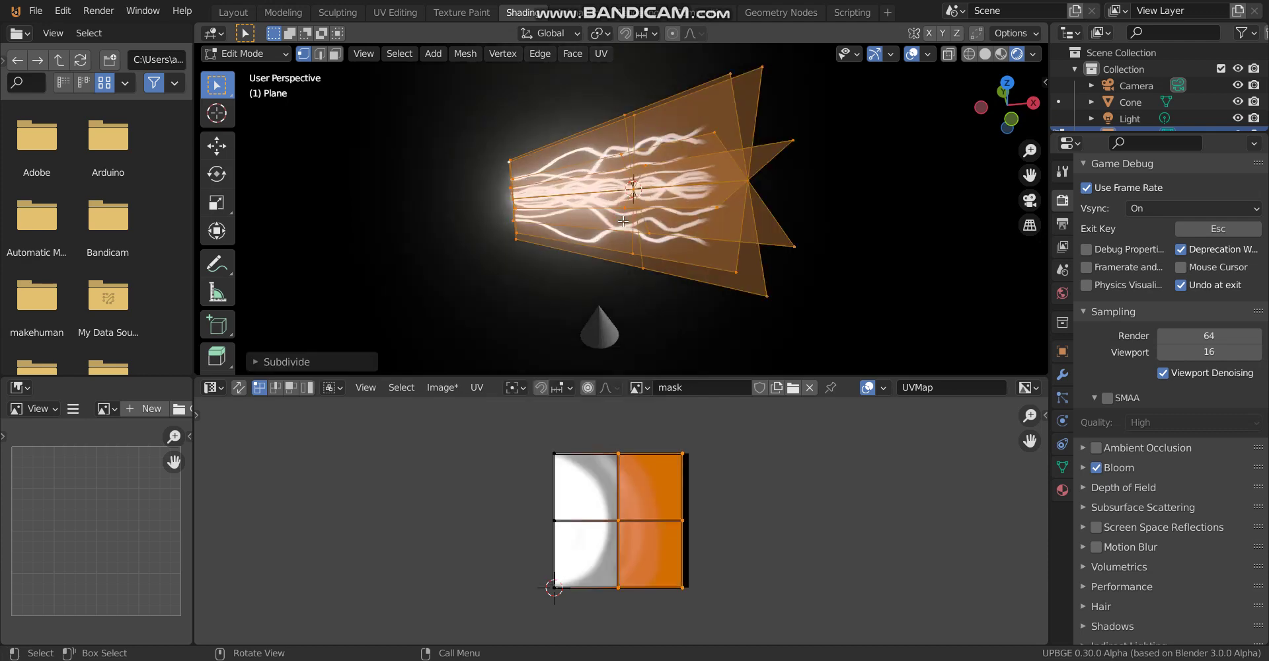
right_click(622, 221)
key(Return)
key(Tab)
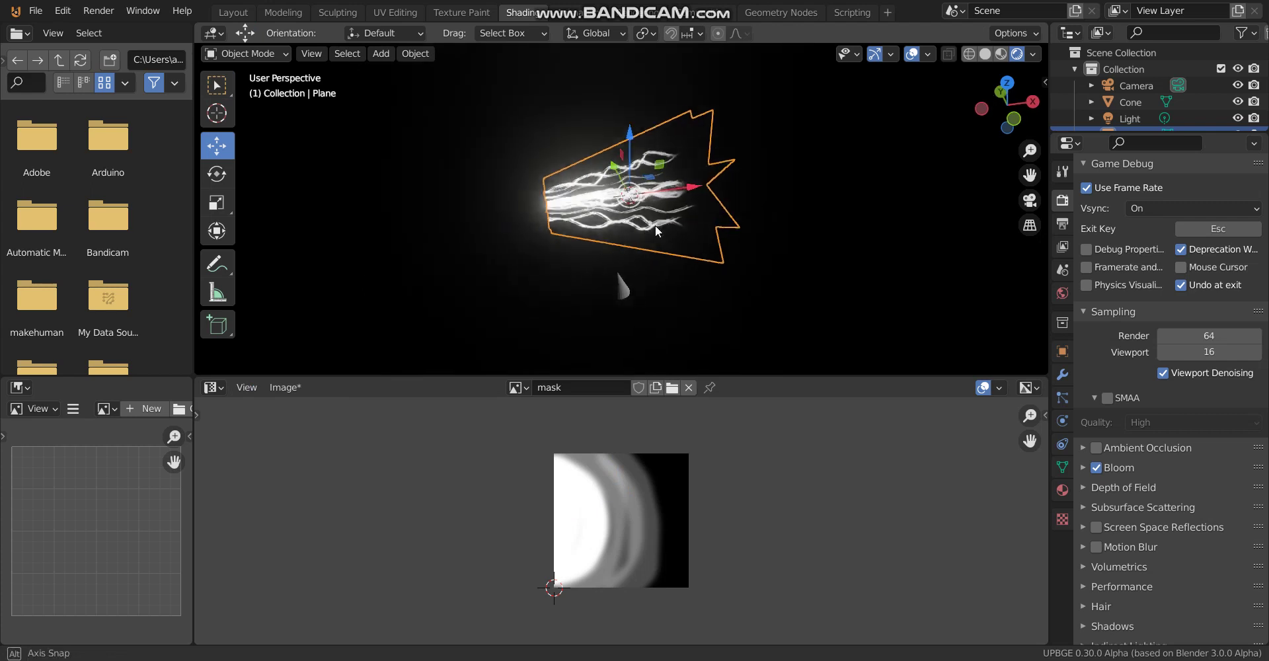
Step: Run the game to test the trail effect on the subdivided planes, and exit
key(p)
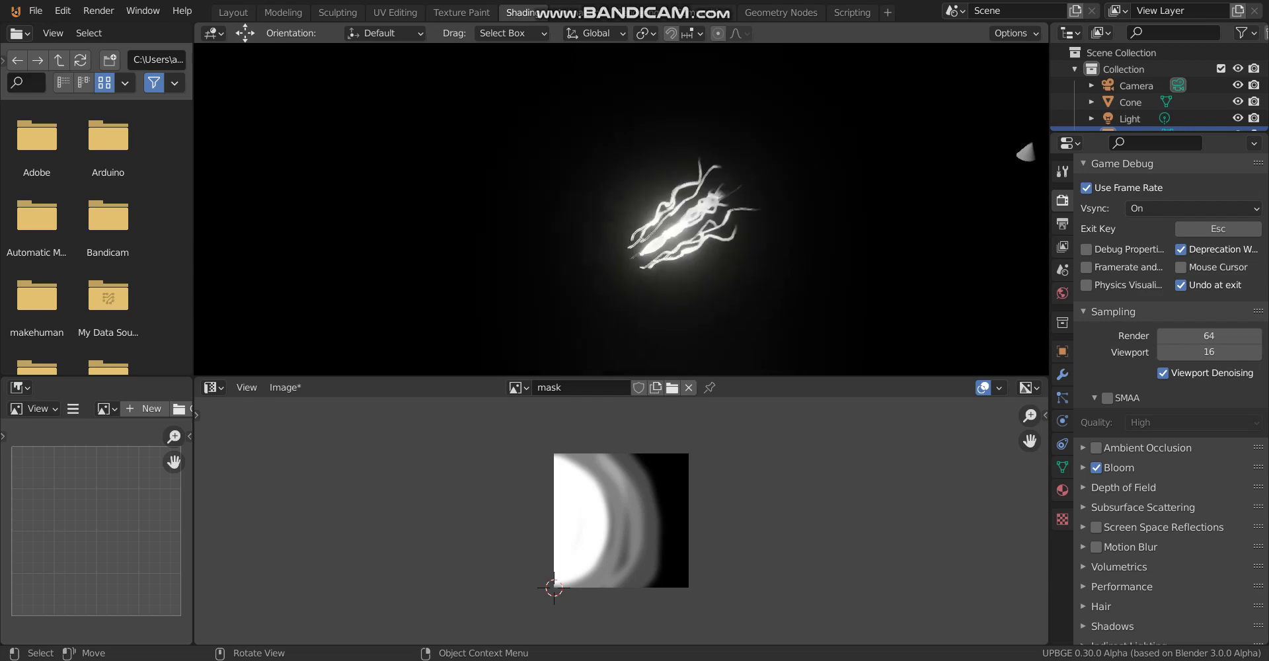
key(Escape)
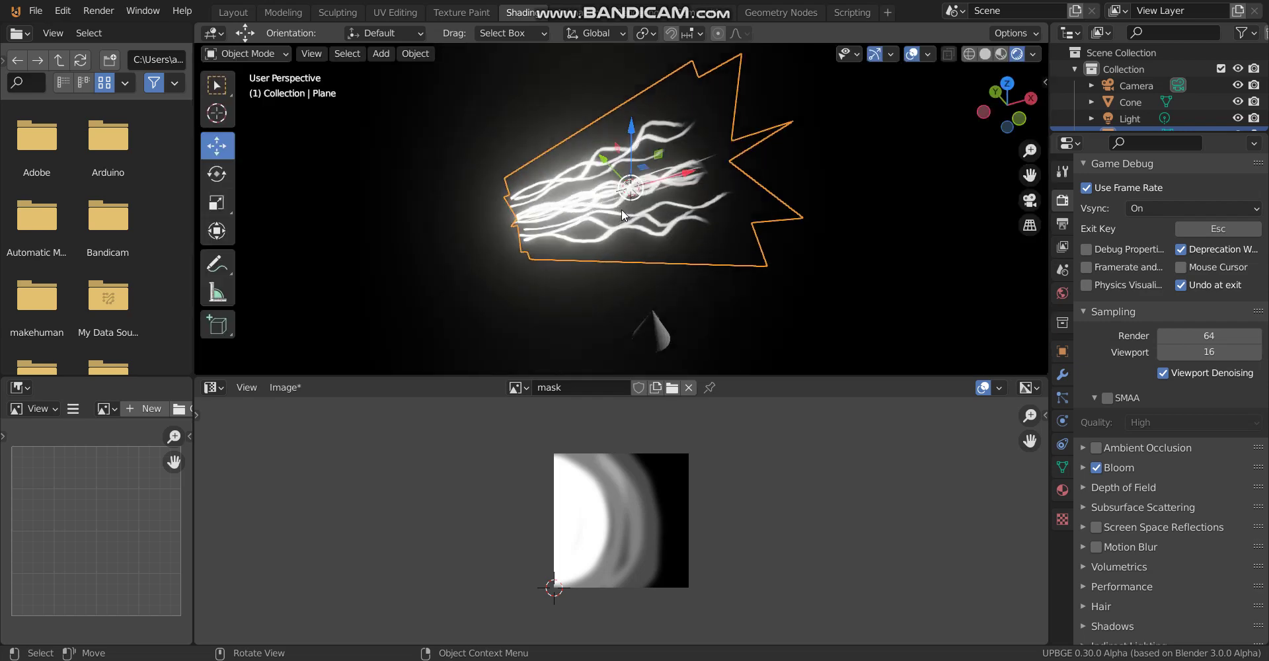
scroll(621, 209, up, 3)
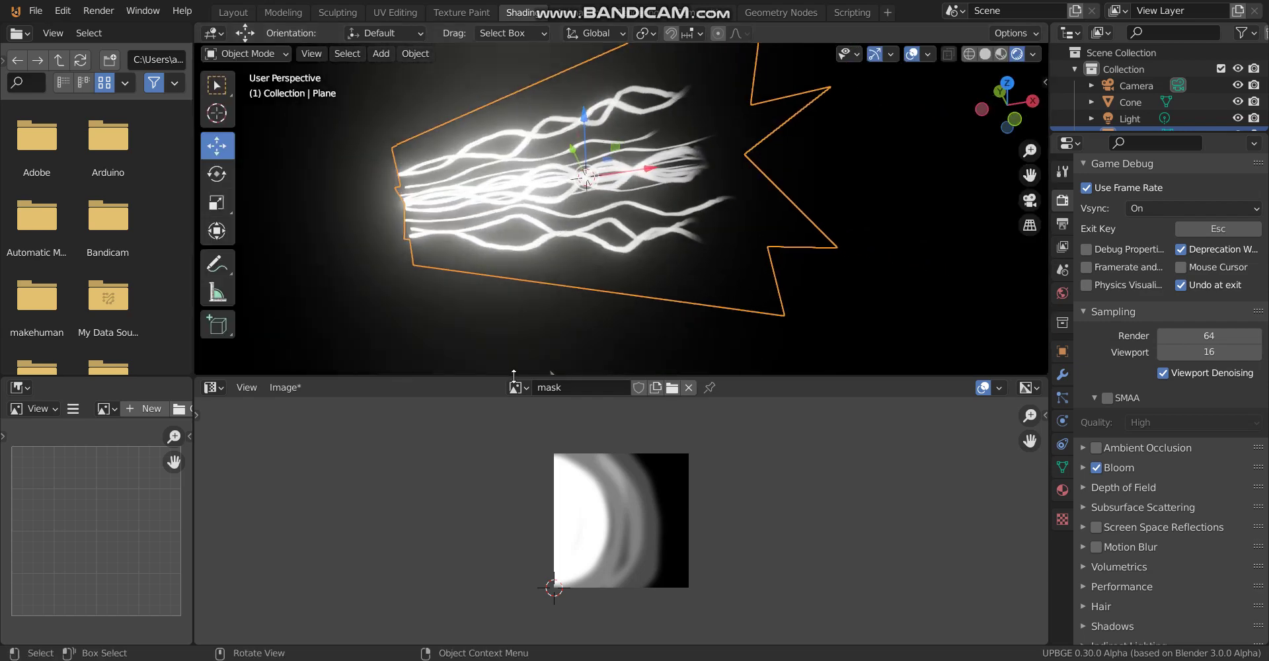
Step: In the Shader Editor, change the Emission node's color in Material.001 from white to a light red
click(213, 388)
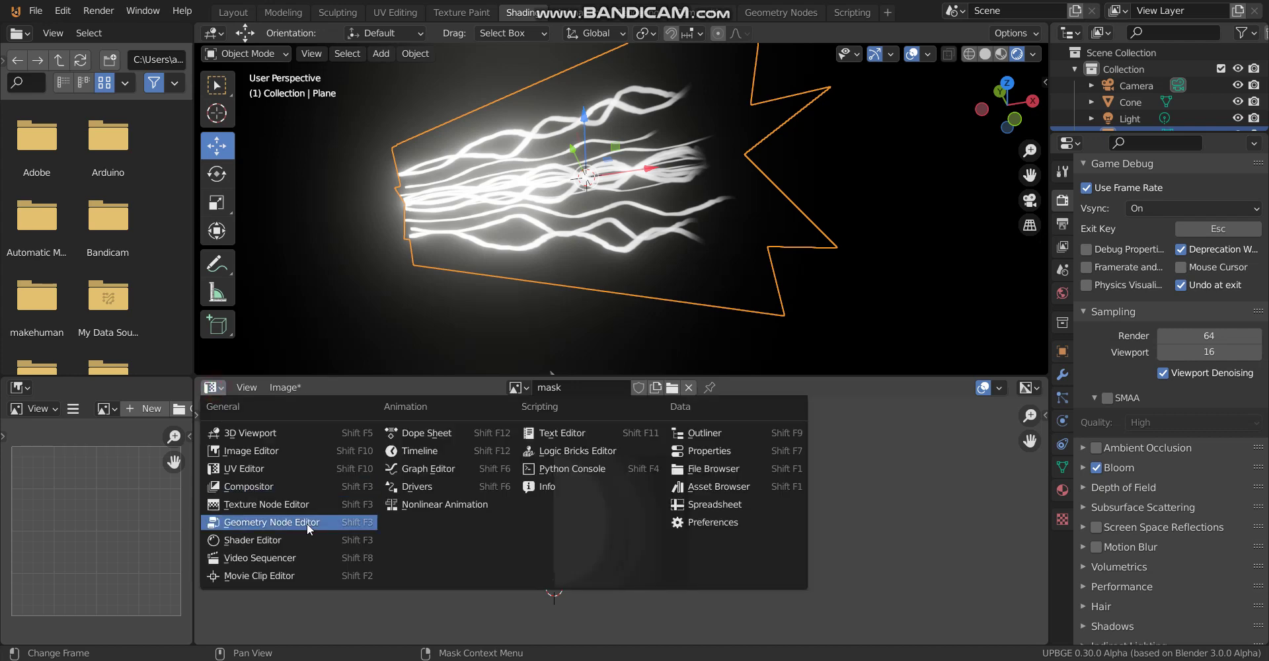
click(240, 540)
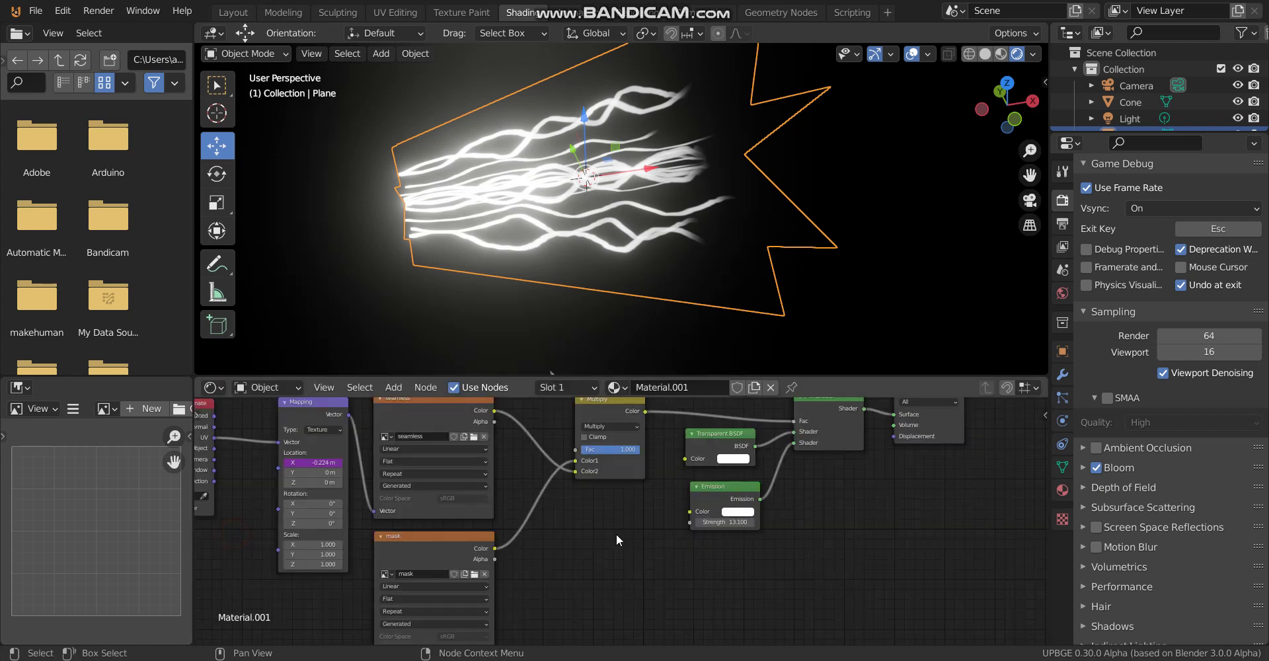
middle_drag(616, 533, 572, 563)
scroll(574, 558, up, 2)
click(669, 549)
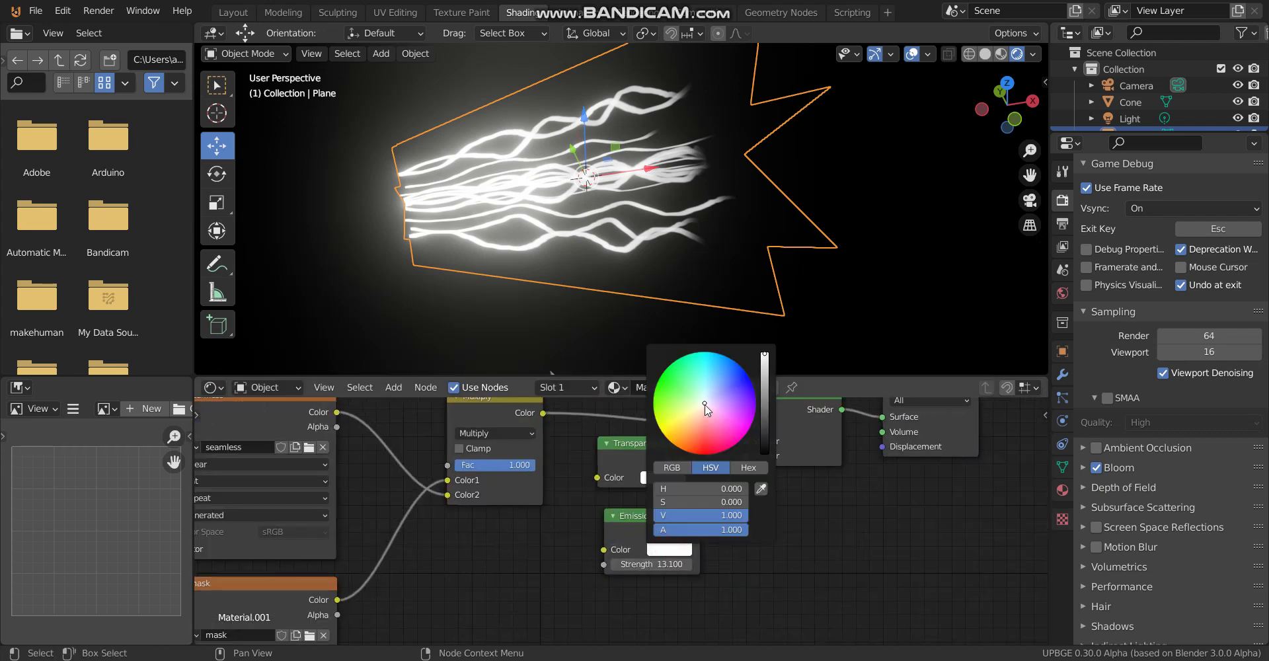
mouse_move(707, 409)
mouse_down()
mouse_move(724, 398)
mouse_move(691, 390)
mouse_move(710, 405)
mouse_move(693, 419)
mouse_move(704, 426)
mouse_up()
middle_drag(676, 279, 677, 279)
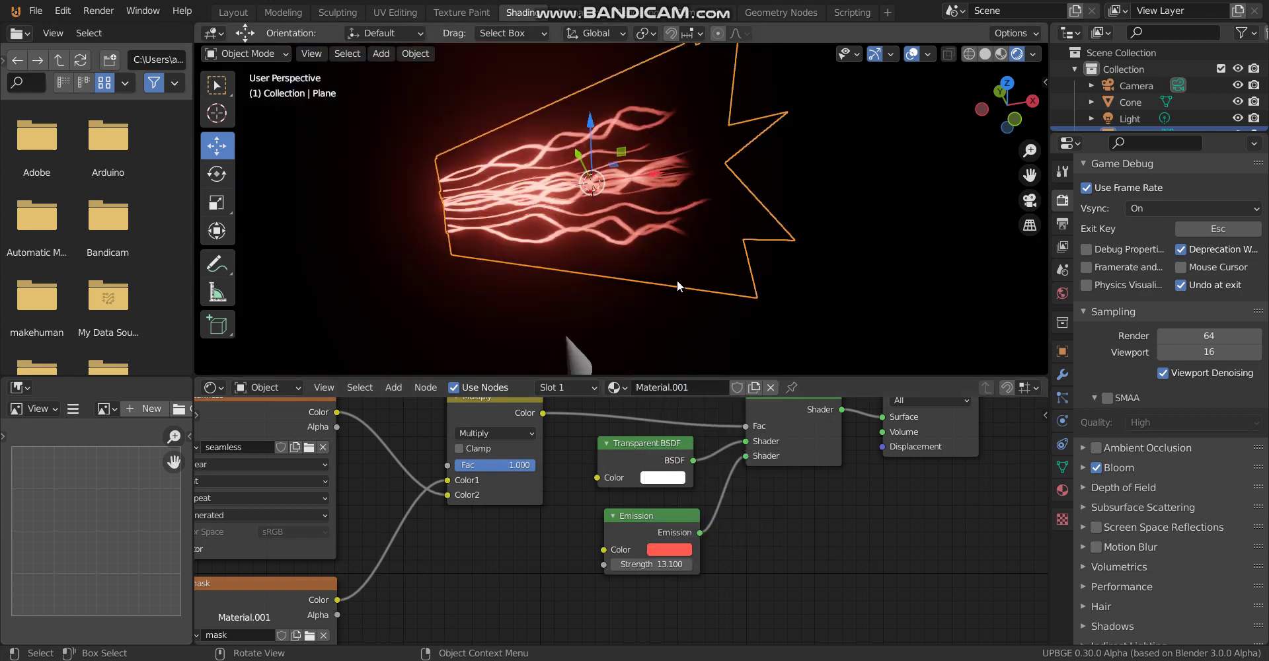
scroll(578, 528, up, 1)
shift+middle_drag(691, 218, 710, 236)
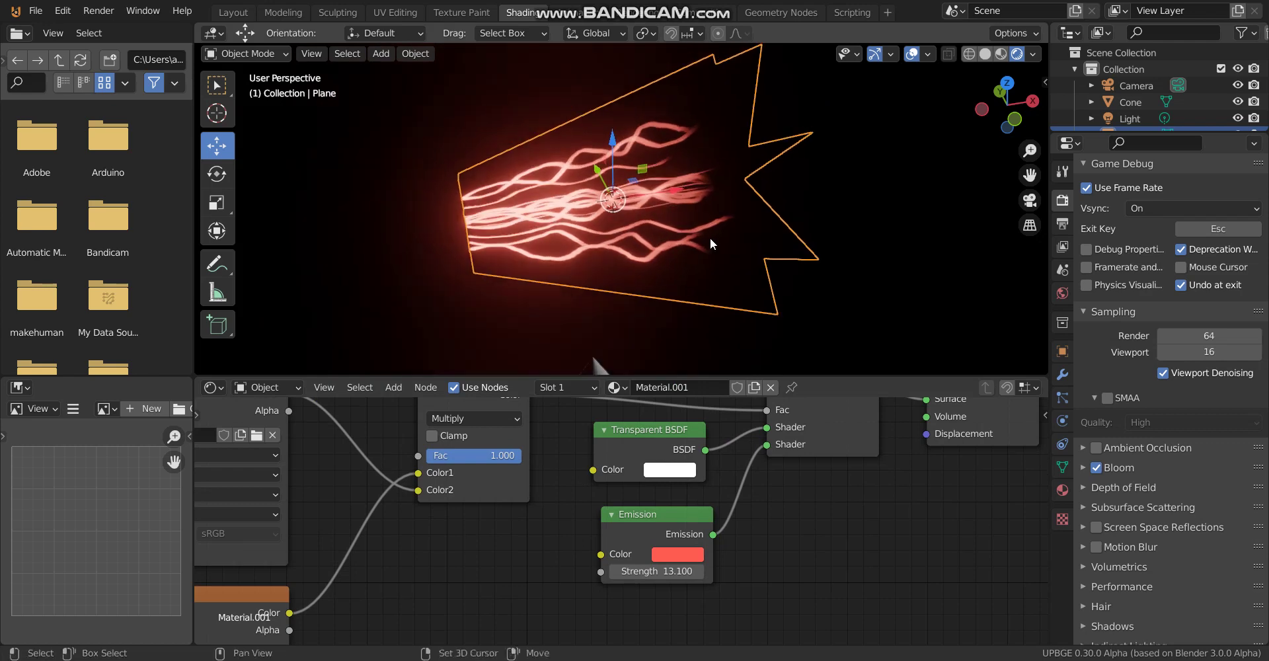
Step: In the Image Editor, paint black over the gray outer bands of the mask image at brush radius 253 px and strength 0.298
click(211, 387)
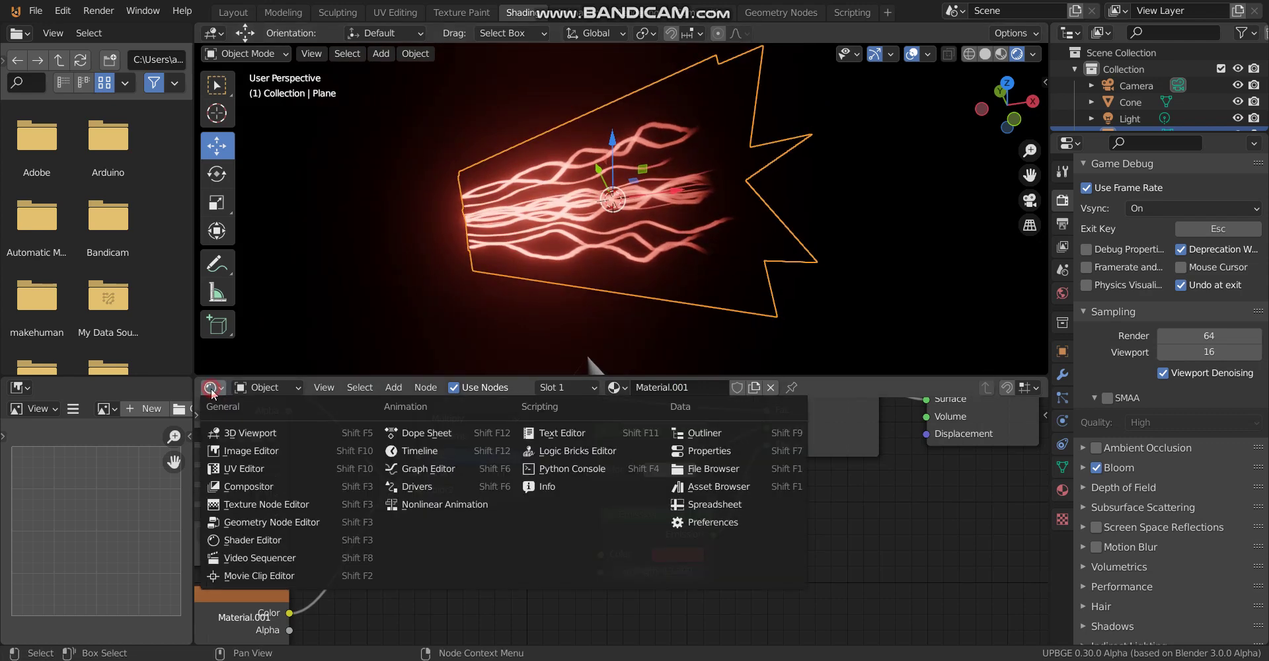
click(236, 453)
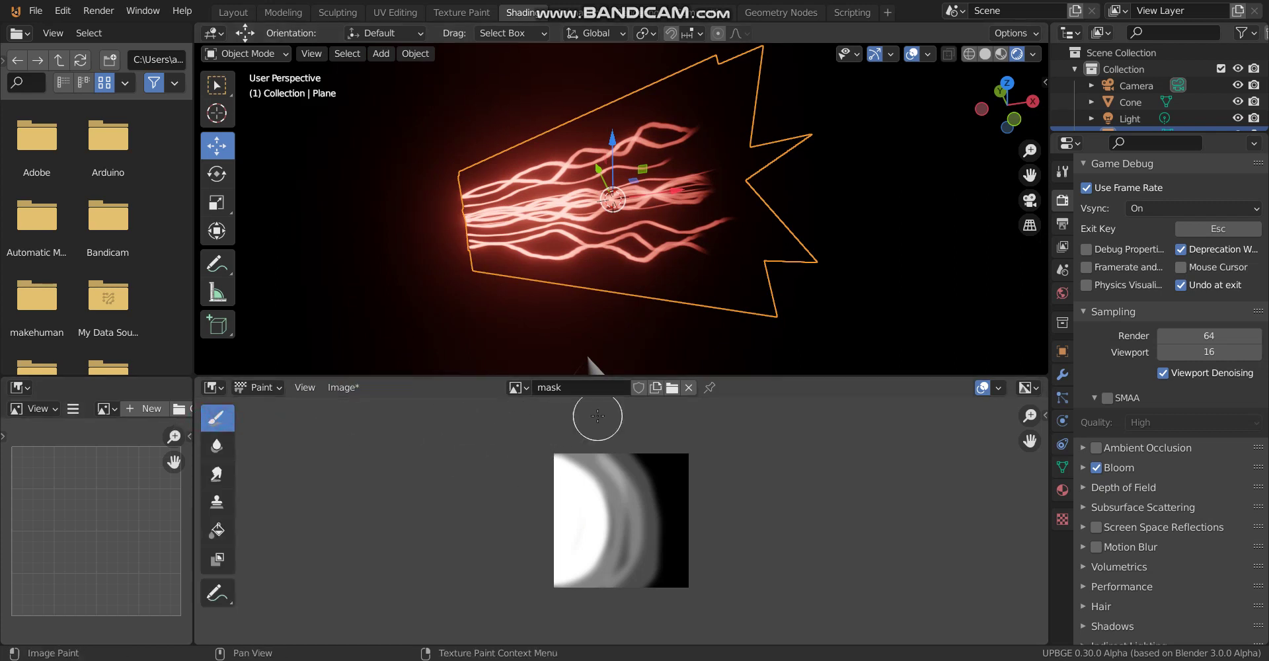
key(n)
scroll(976, 523, down, 8)
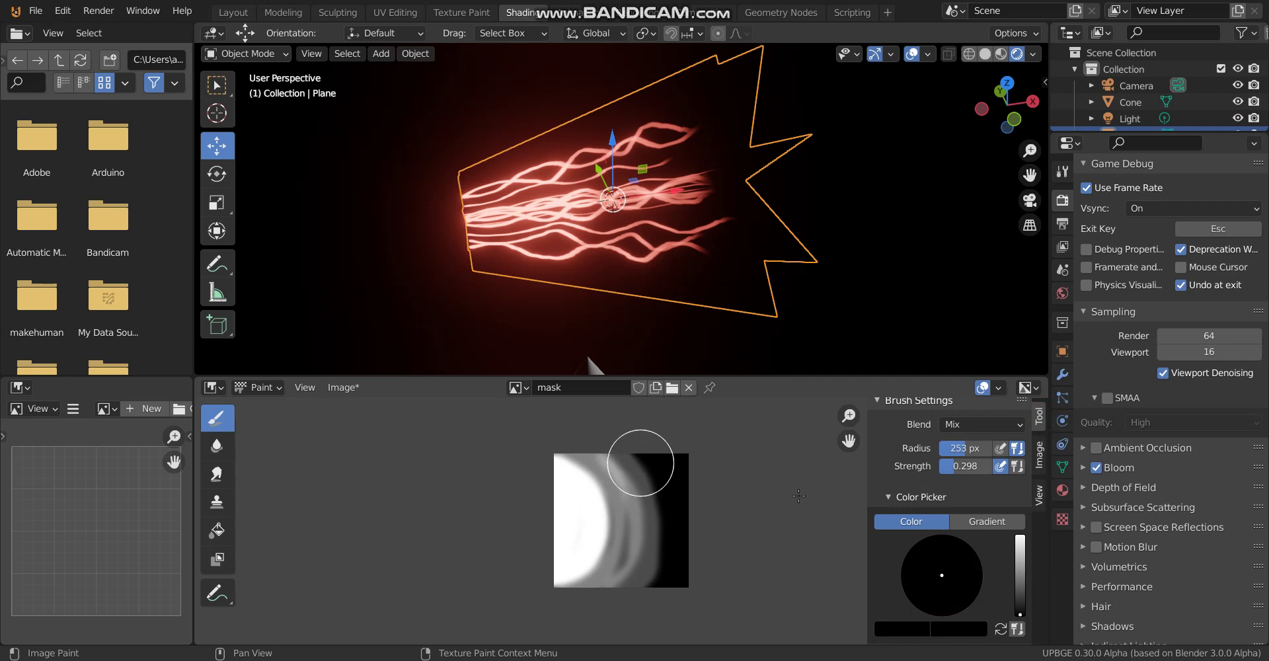
scroll(998, 549, down, 6)
scroll(995, 541, up, 12)
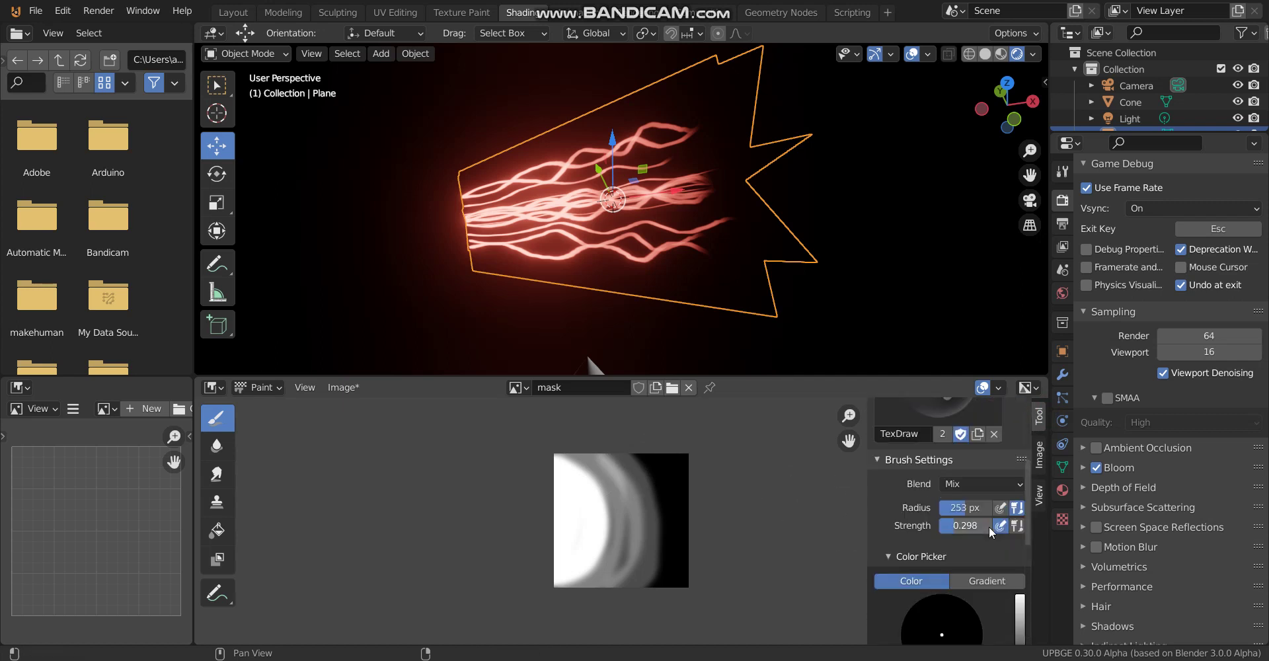
scroll(990, 532, down, 2)
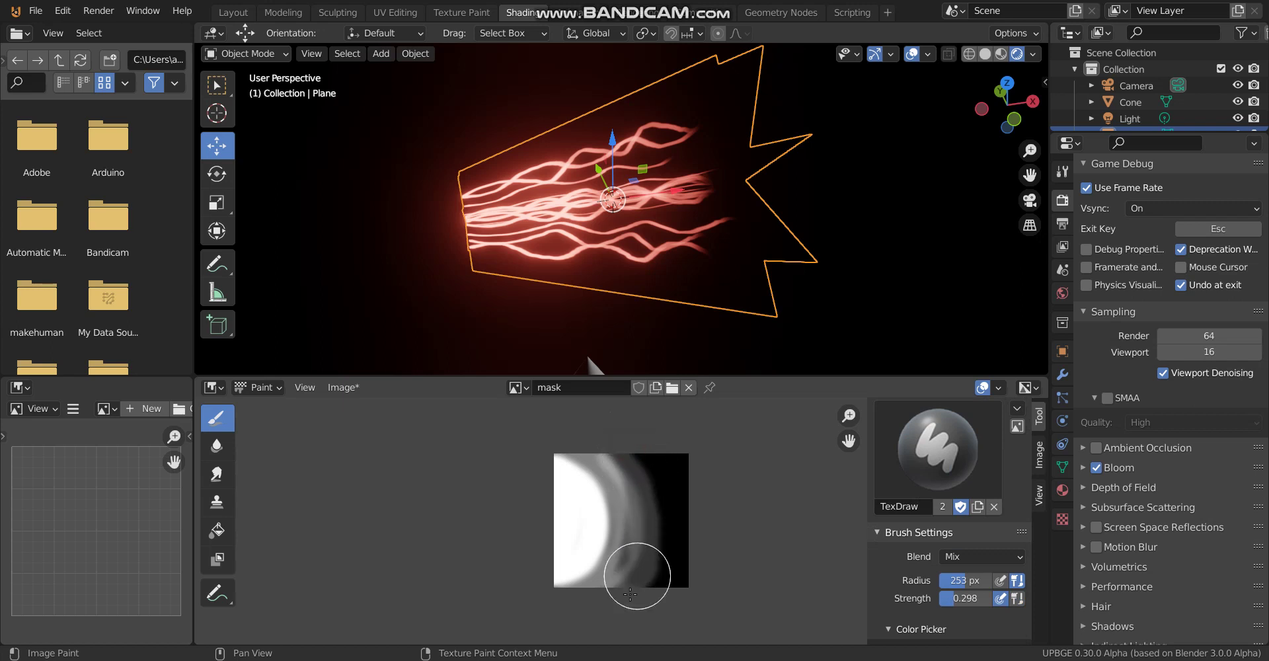
drag(635, 466, 616, 459)
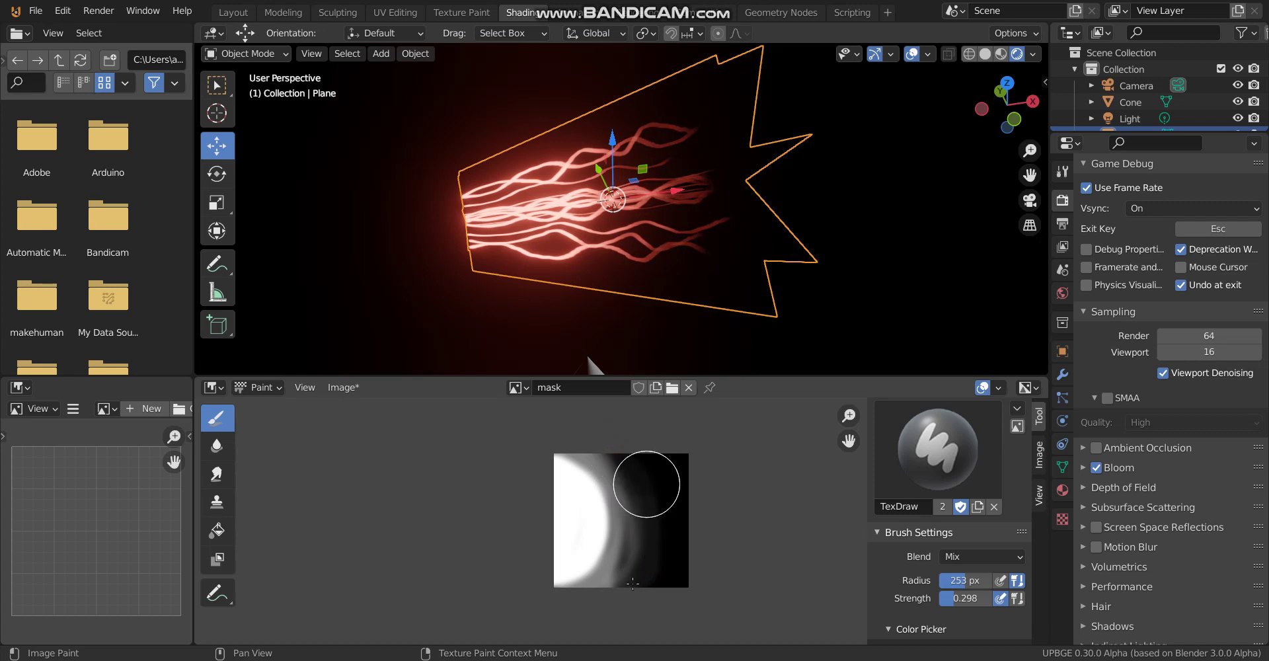
middle_drag(723, 279, 724, 278)
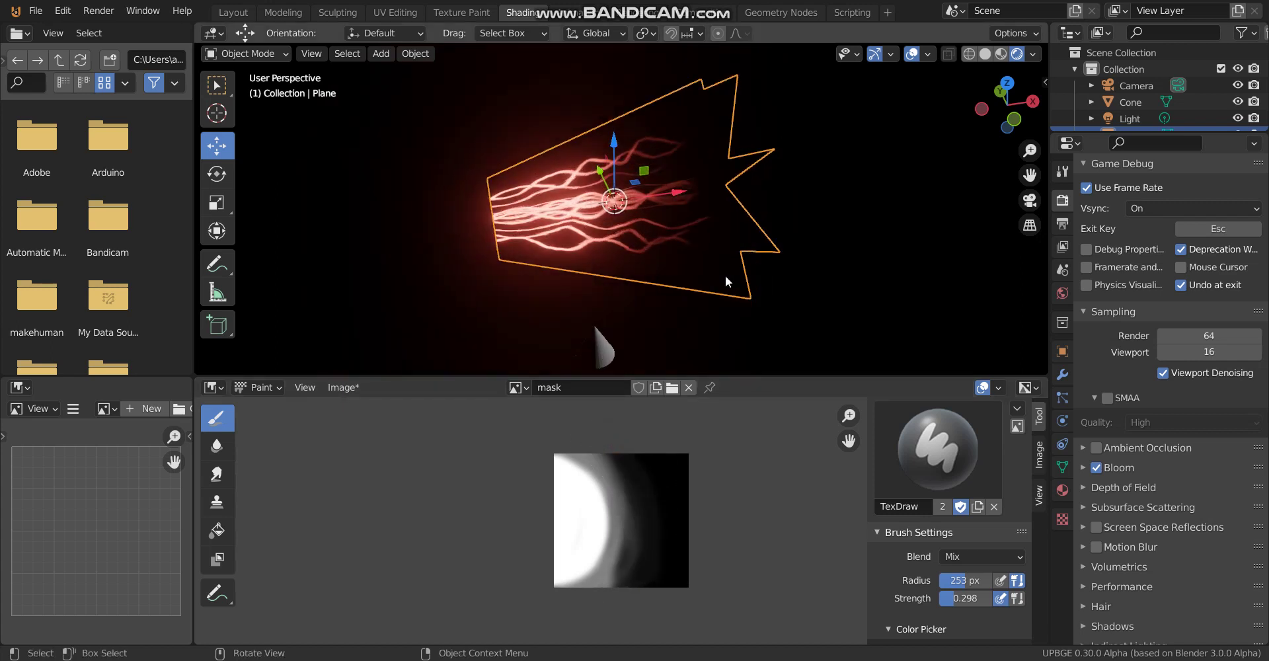
Step: Show the full material node tree in the Shader Editor, run the game to test the red trail, and exit
click(212, 387)
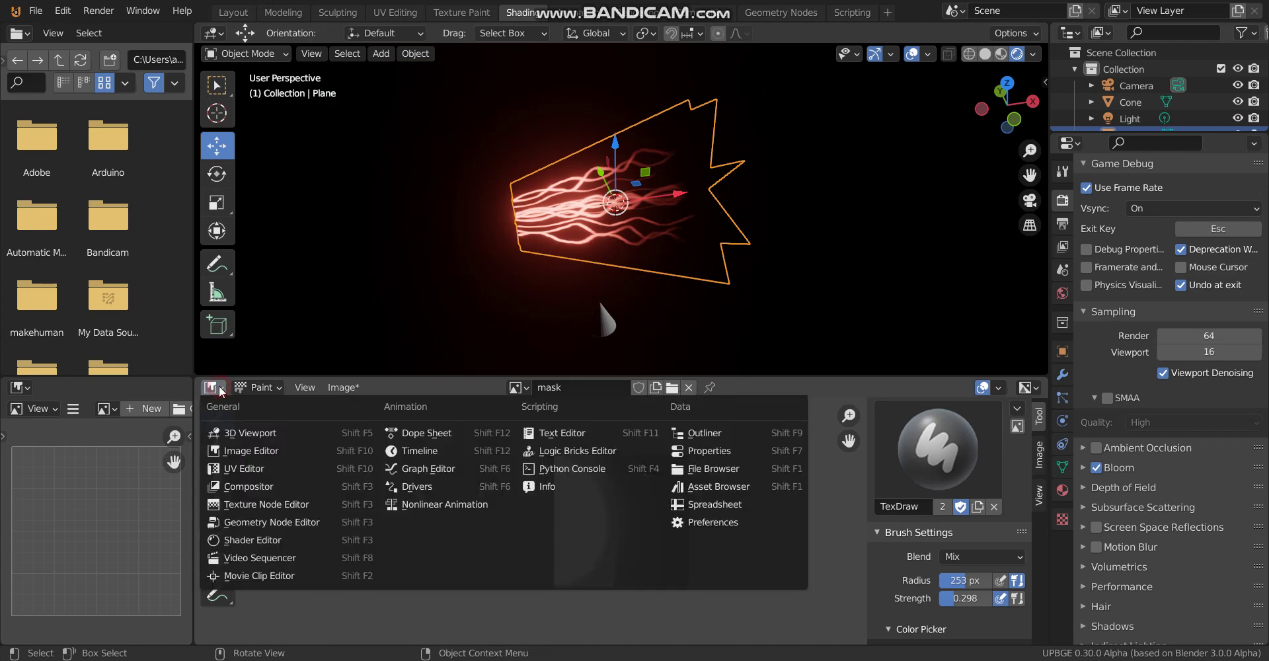
click(245, 534)
scroll(561, 593, down, 5)
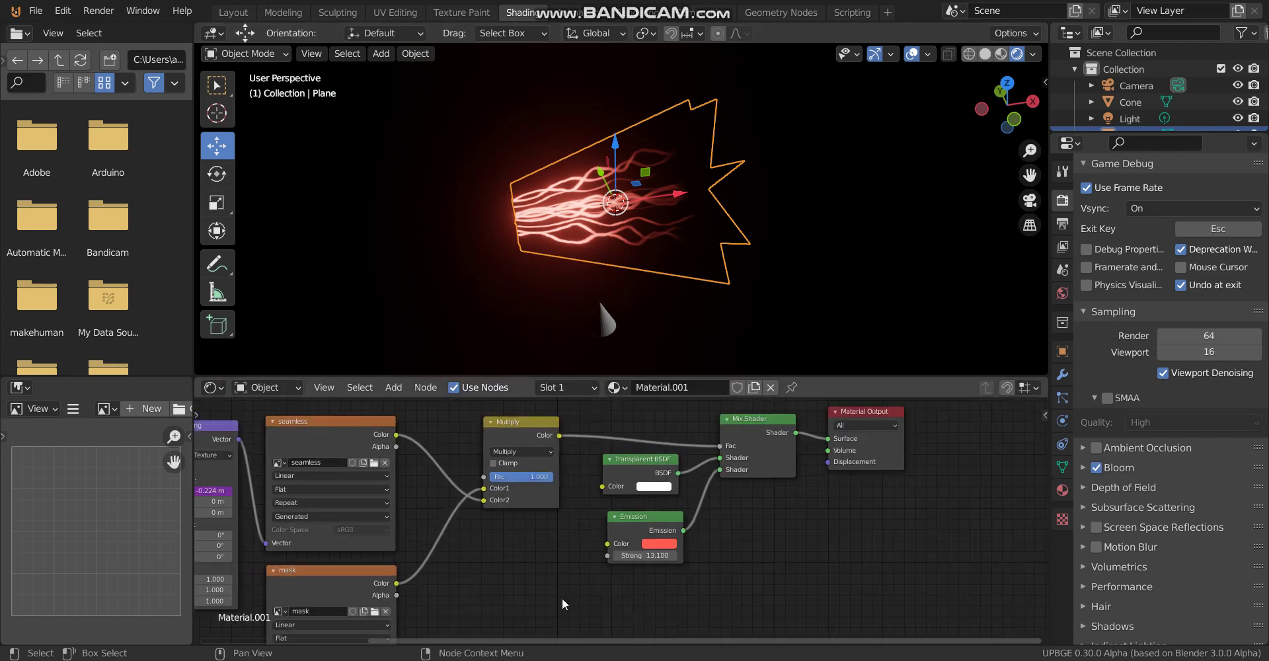
middle_drag(601, 565, 661, 561)
key(p)
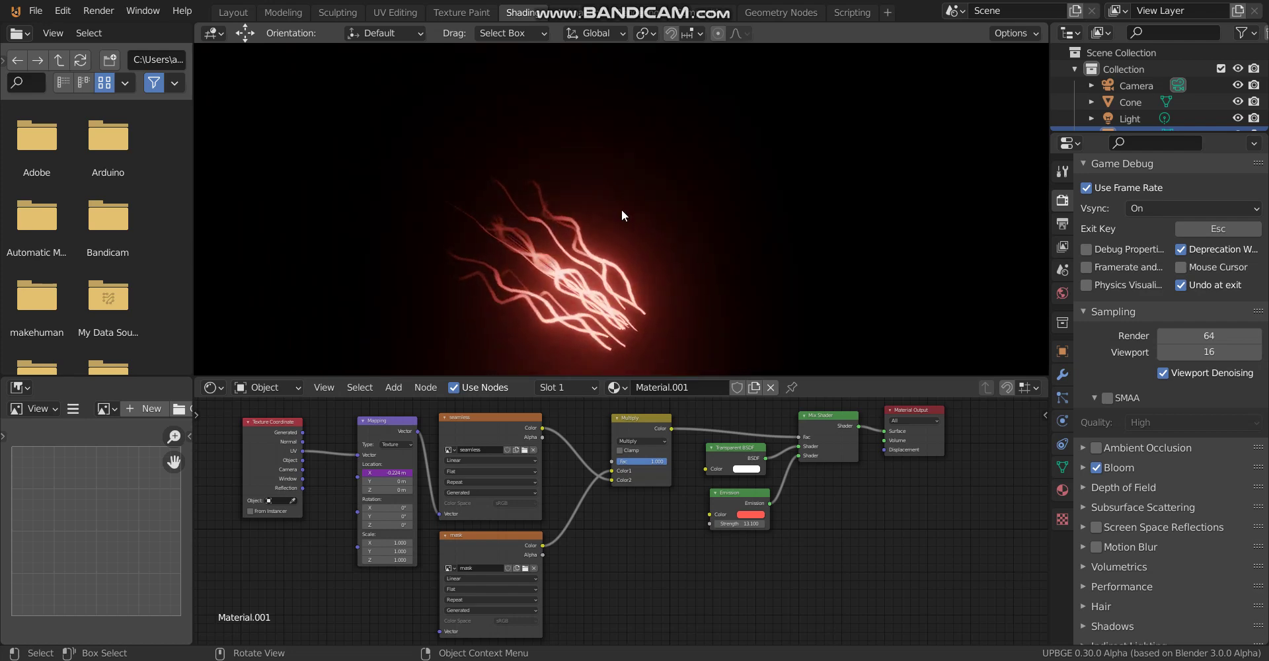
key(Escape)
Step: Open the mask image in the UV Editor and save it as mask1.png in the trail effect folder
click(213, 387)
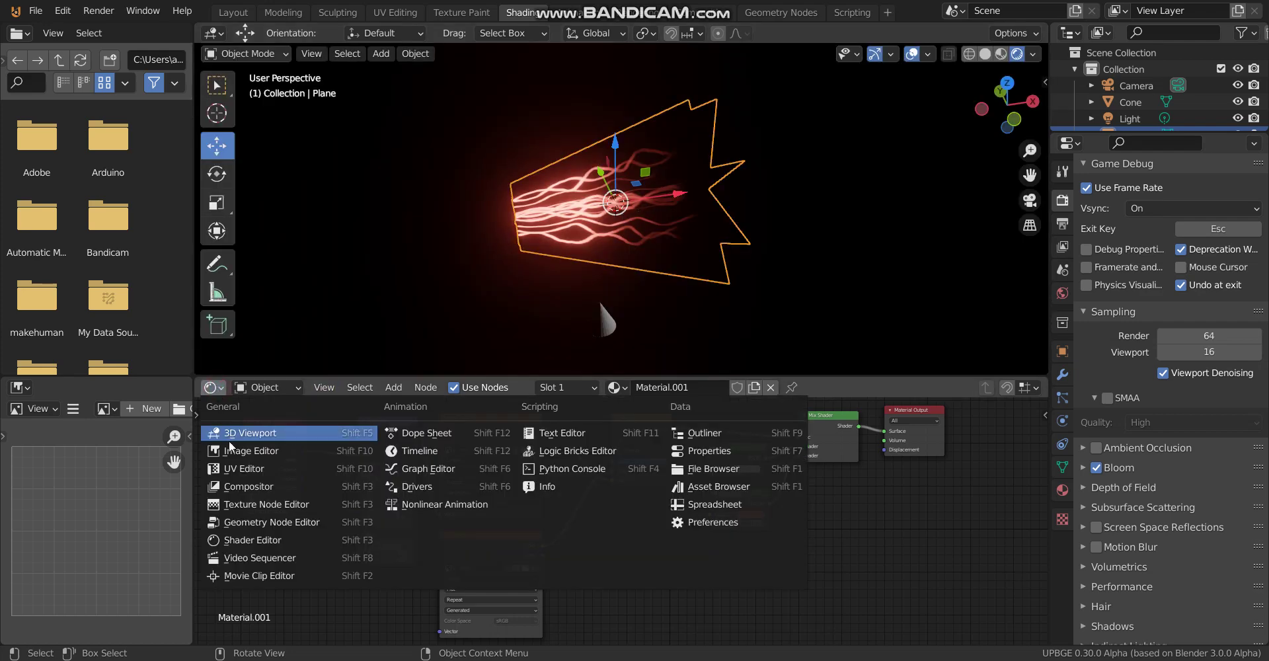
click(235, 471)
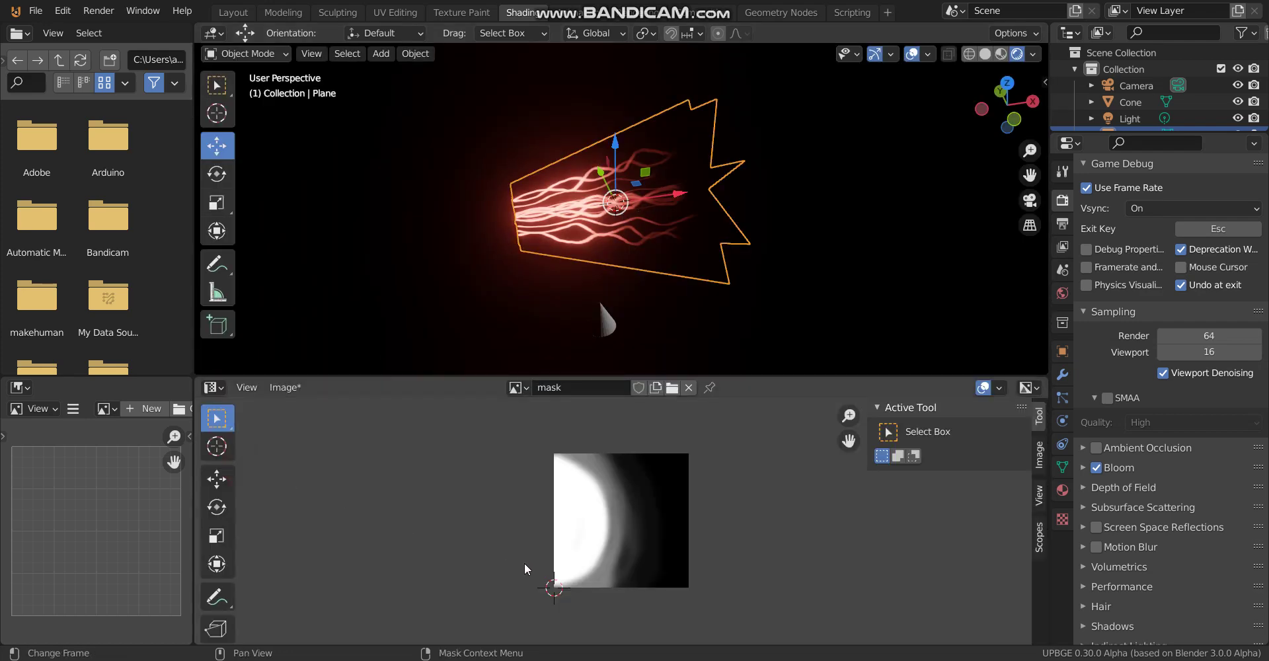
click(284, 387)
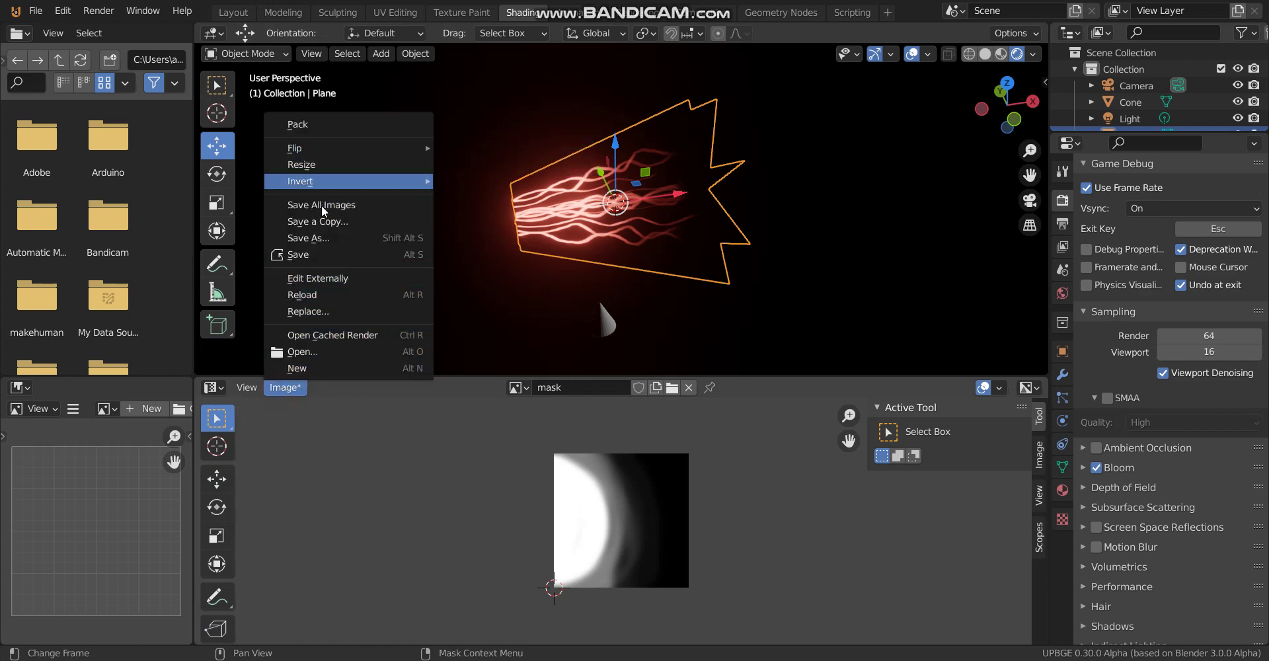
click(320, 255)
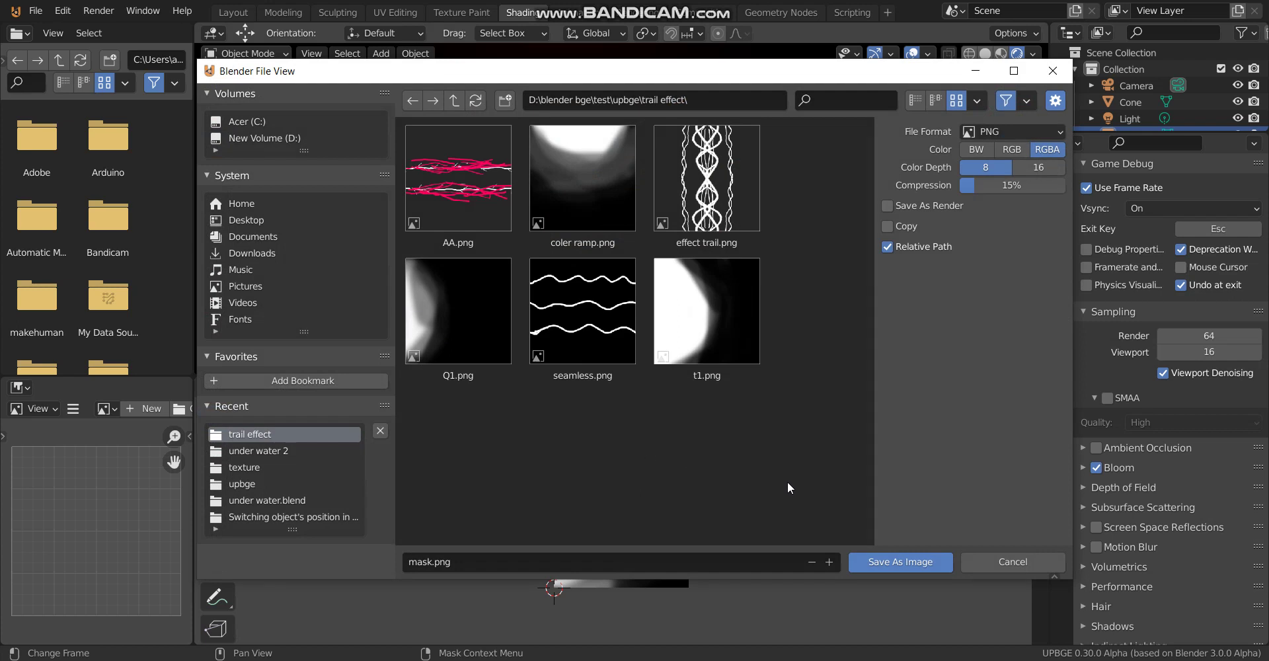
click(428, 563)
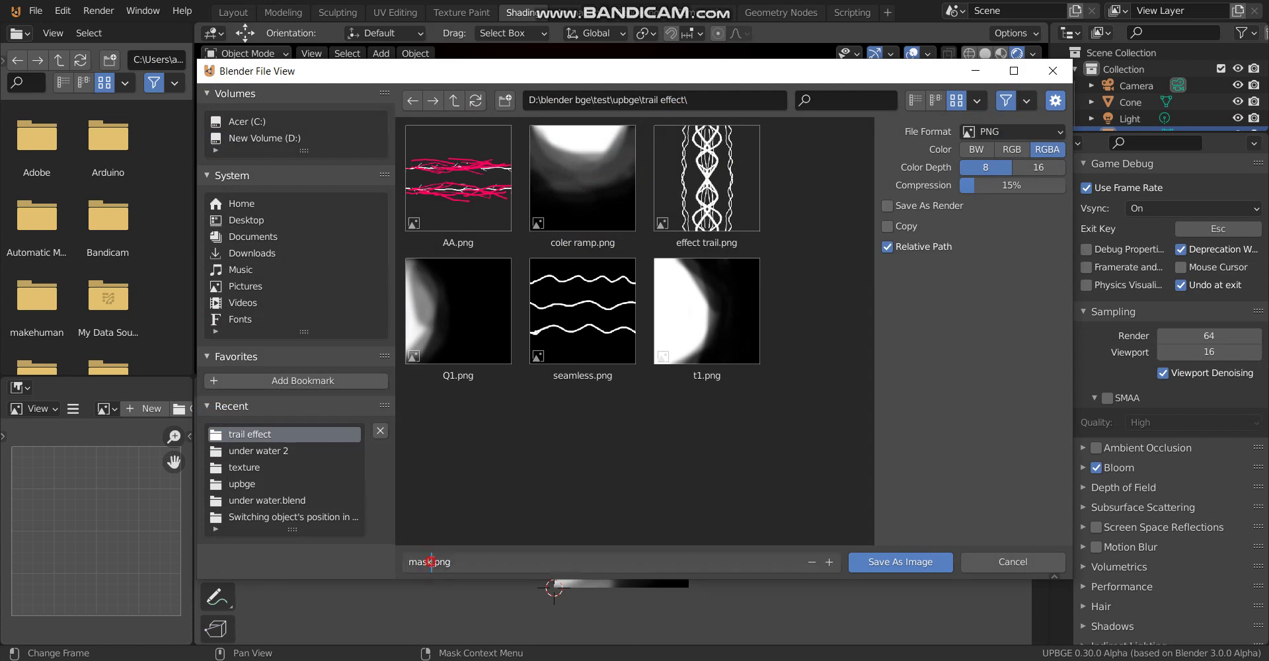
click(859, 562)
Step: Switch to the seamless image and save it as seamless1.png in the trail effect folder
click(517, 387)
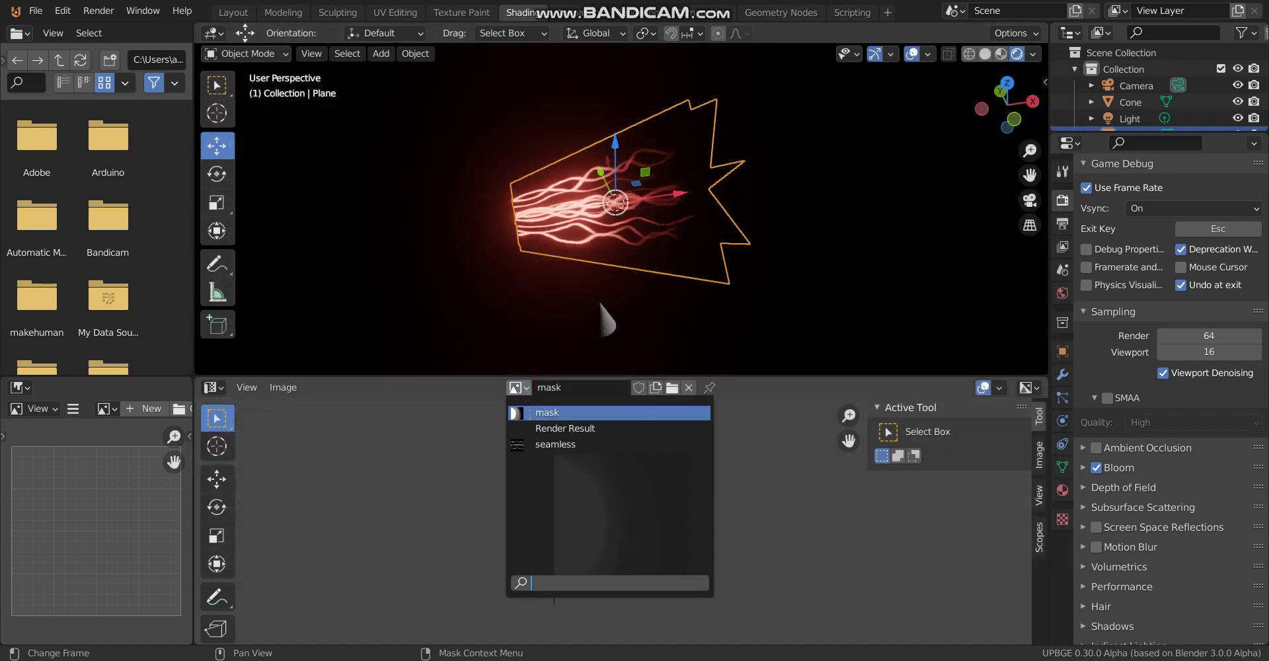
click(530, 445)
click(285, 387)
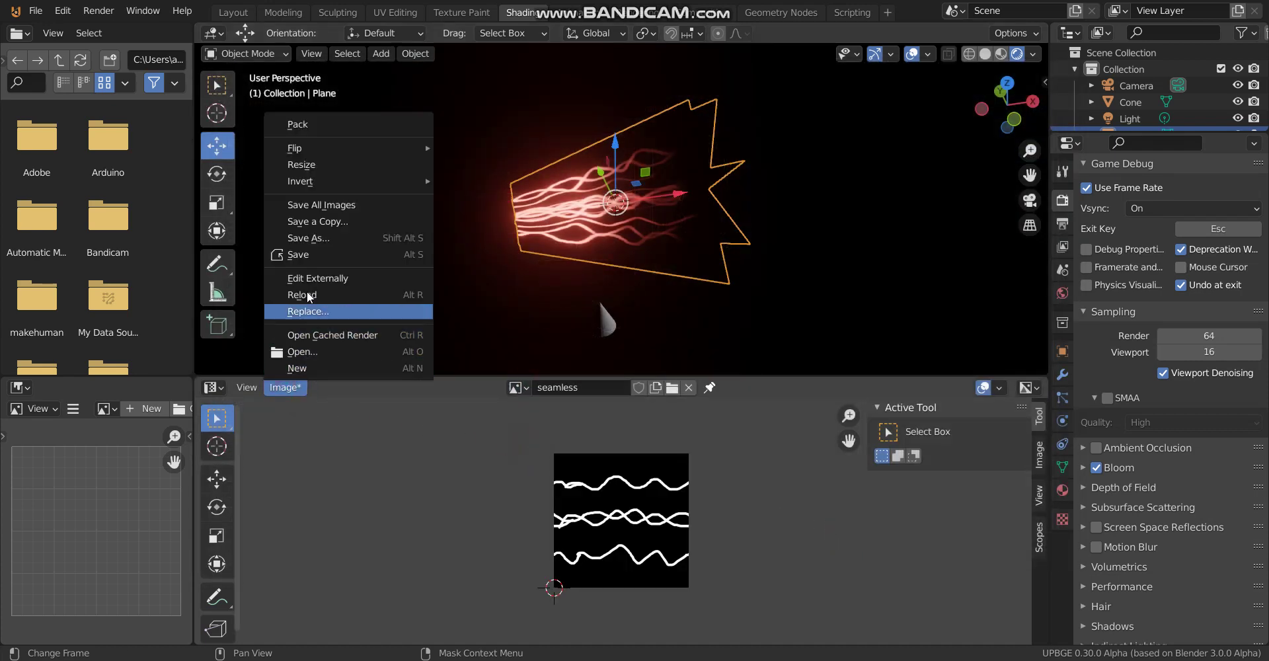
click(315, 254)
click(445, 561)
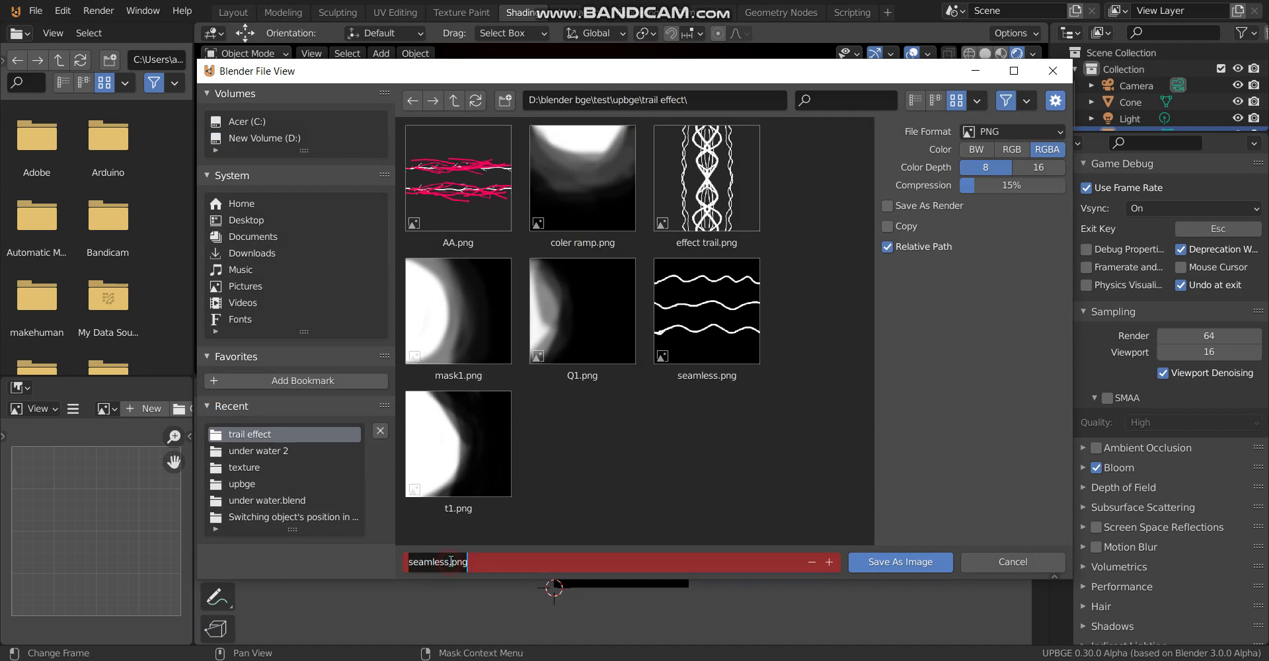
text(1)
click(595, 511)
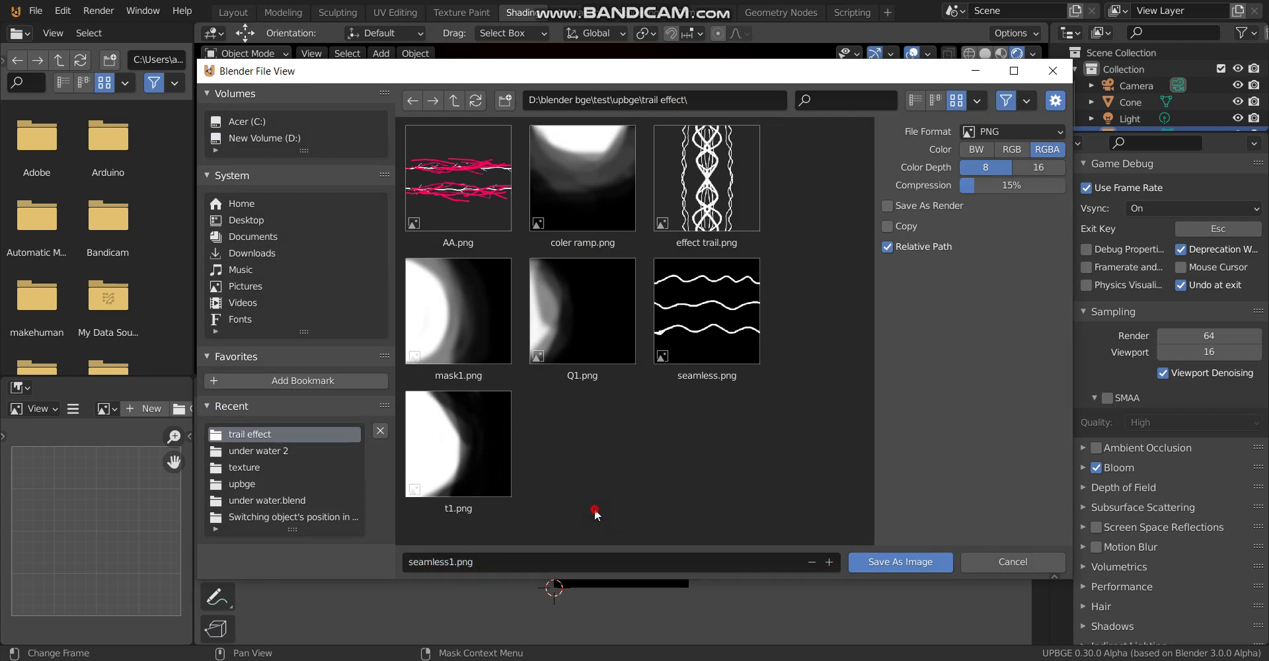
click(884, 564)
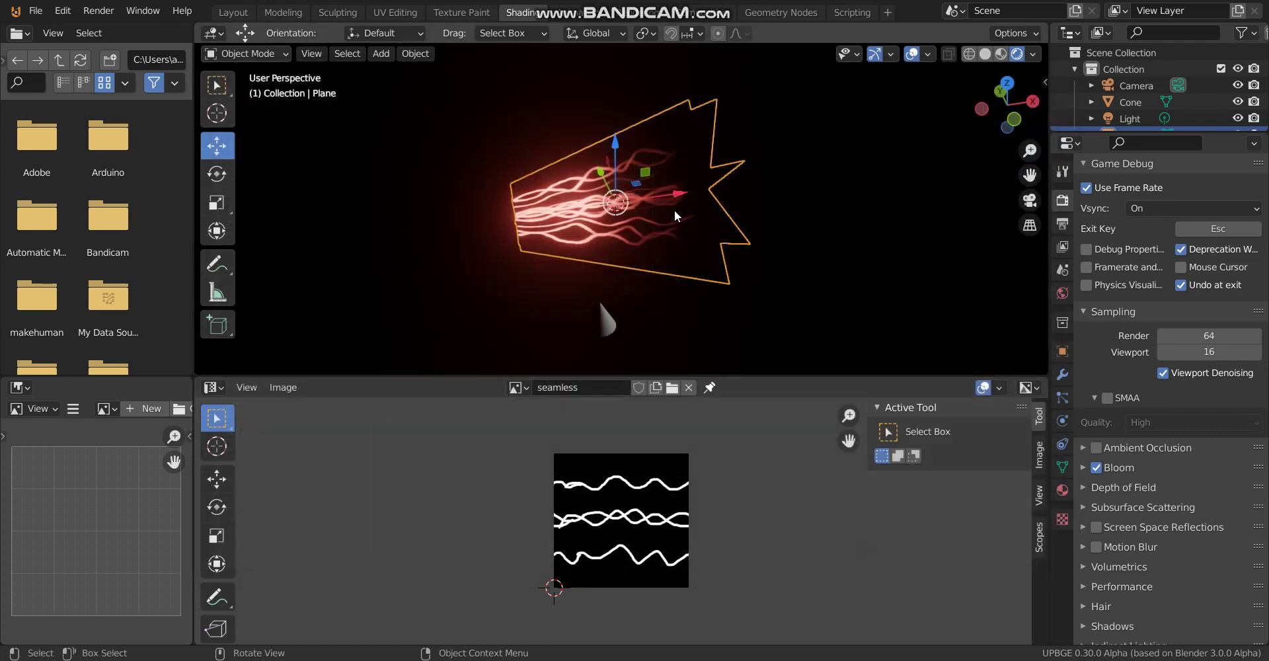
Step: Save the project as a new blend file in the trail effect folder
key(ctrl+s)
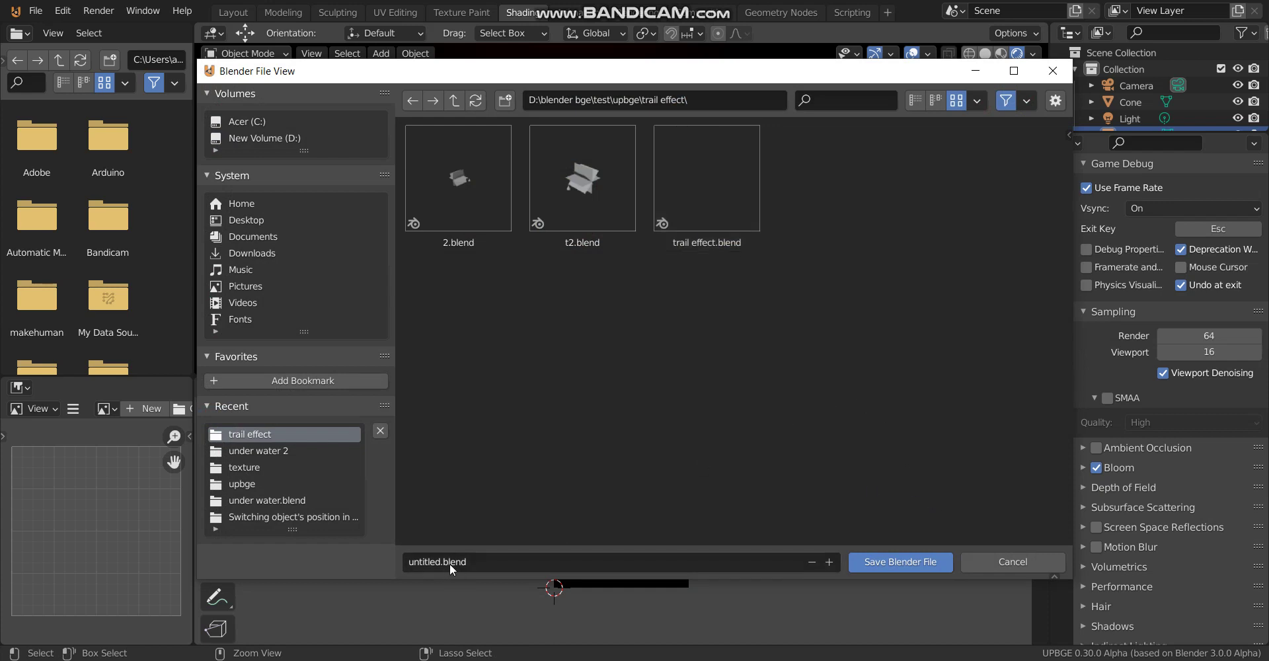
click(450, 563)
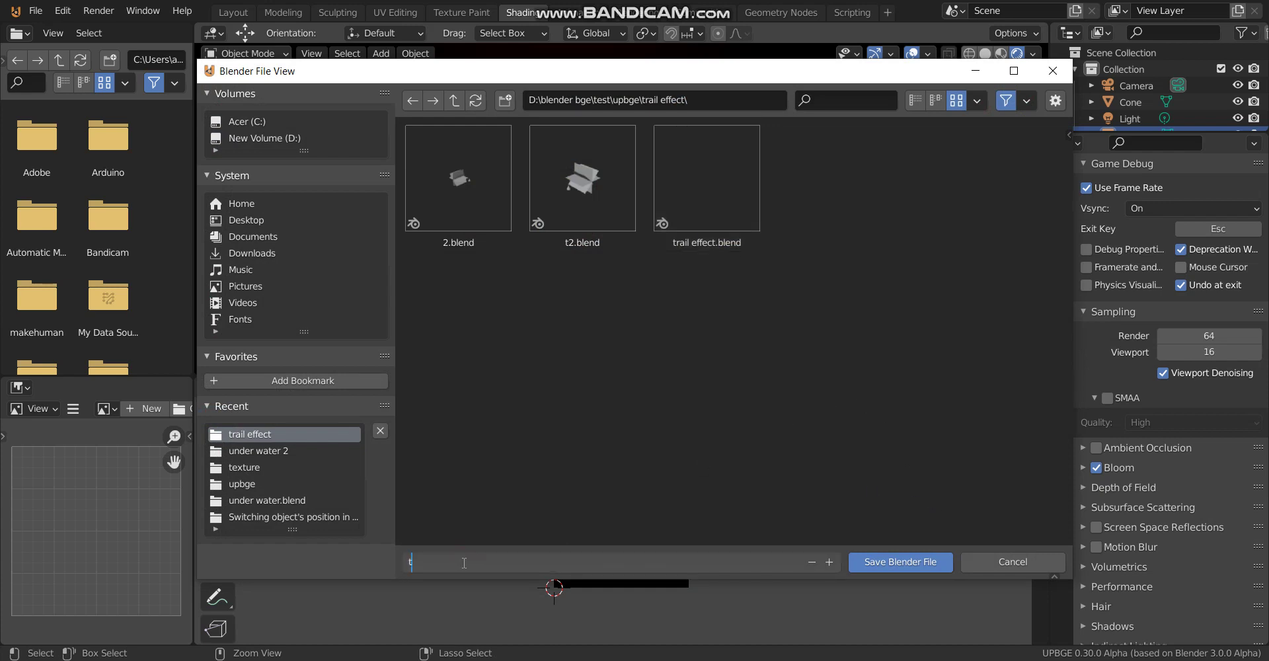